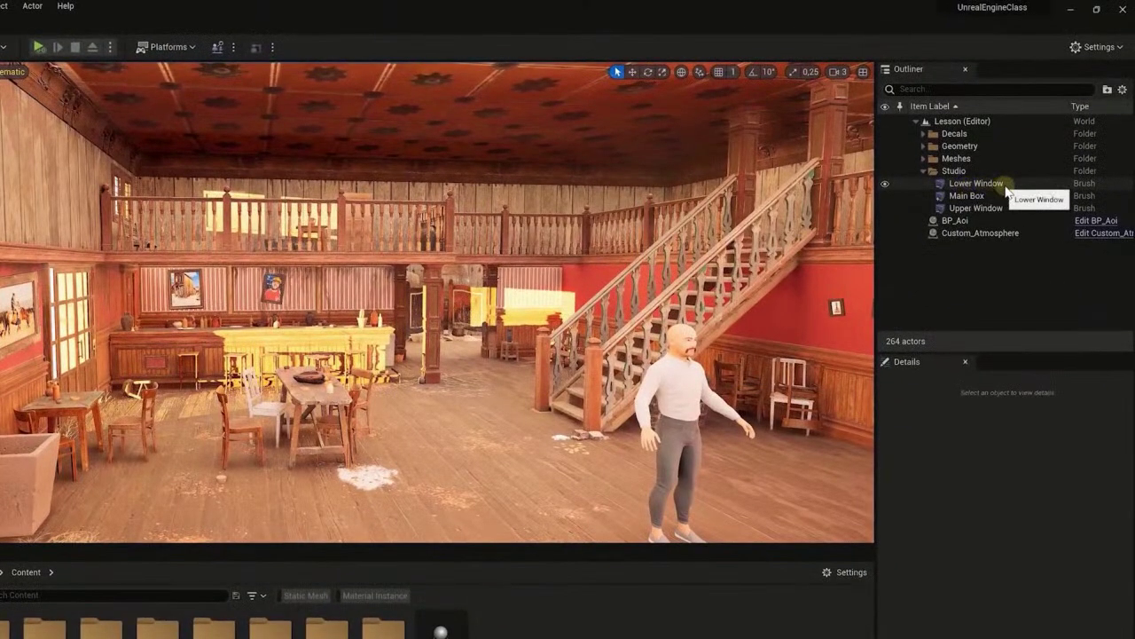
Step: Convert the Lower Window, Main Box and Upper Window brushes together into one static mesh named Studio in the Content folder
left_click(1007, 187)
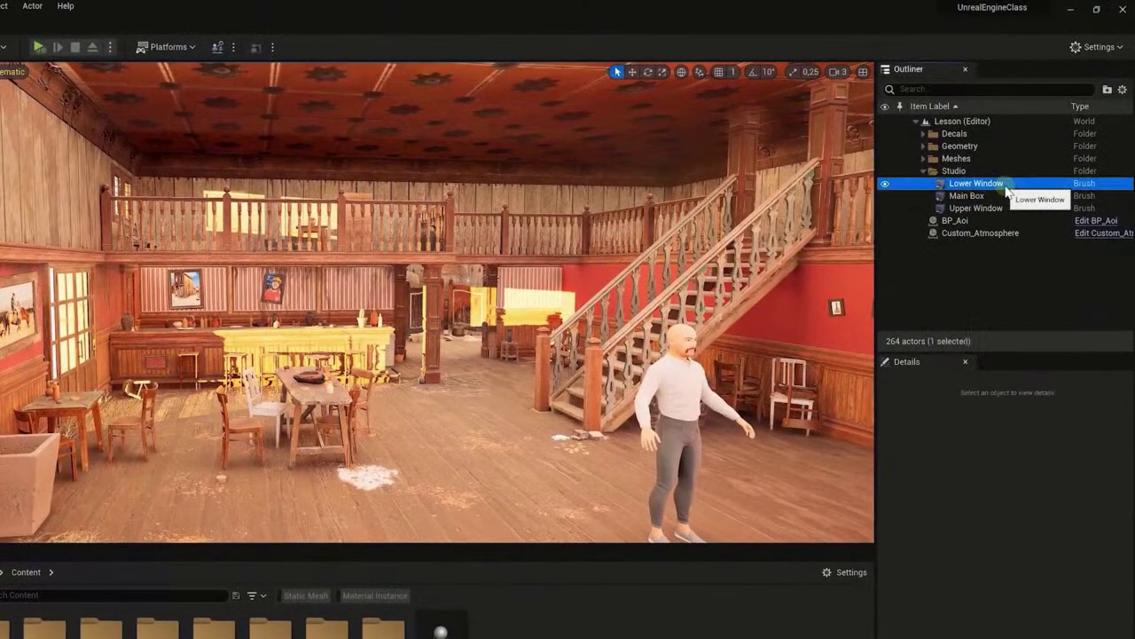
left_click(1006, 207)
right_click_drag(557, 201, 459, 206)
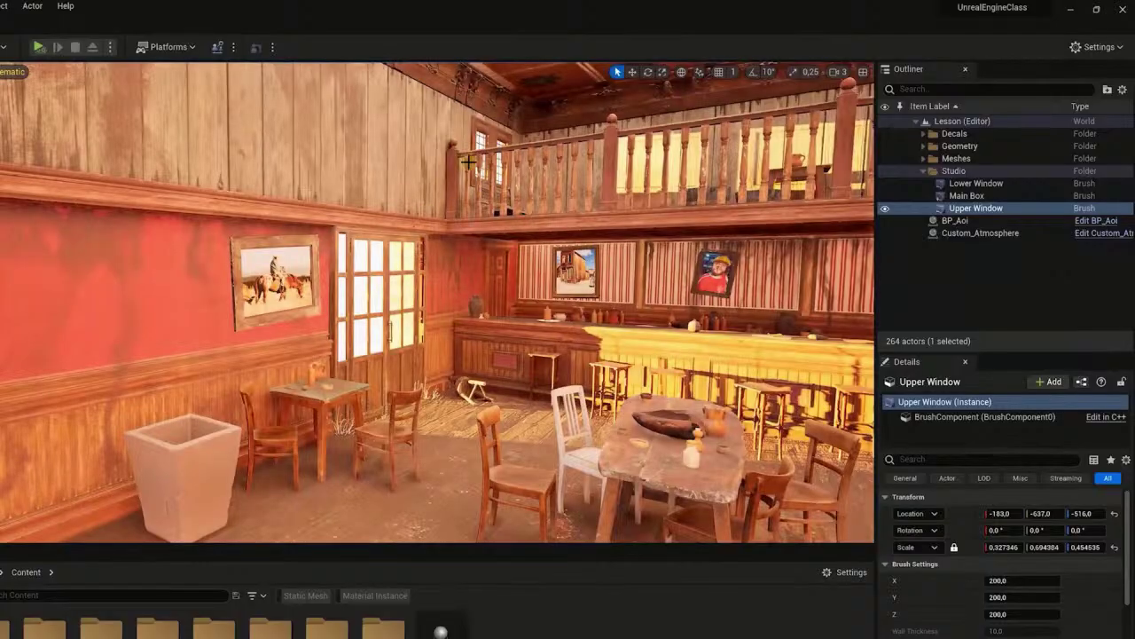
left_click(979, 199)
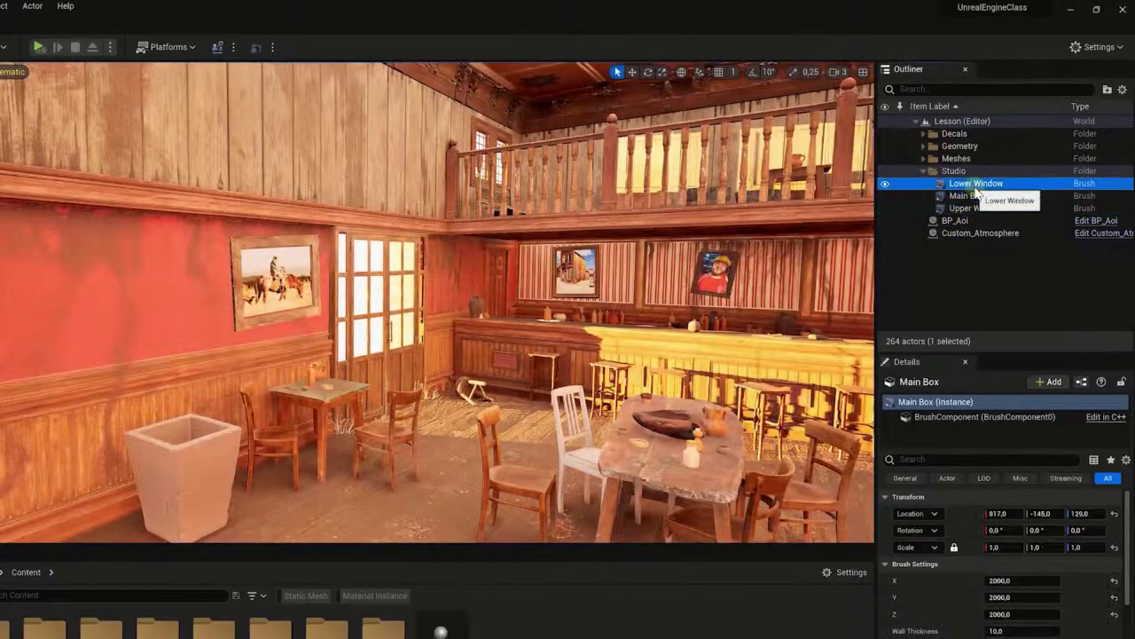
left_click(975, 183)
left_click(972, 209, "shift")
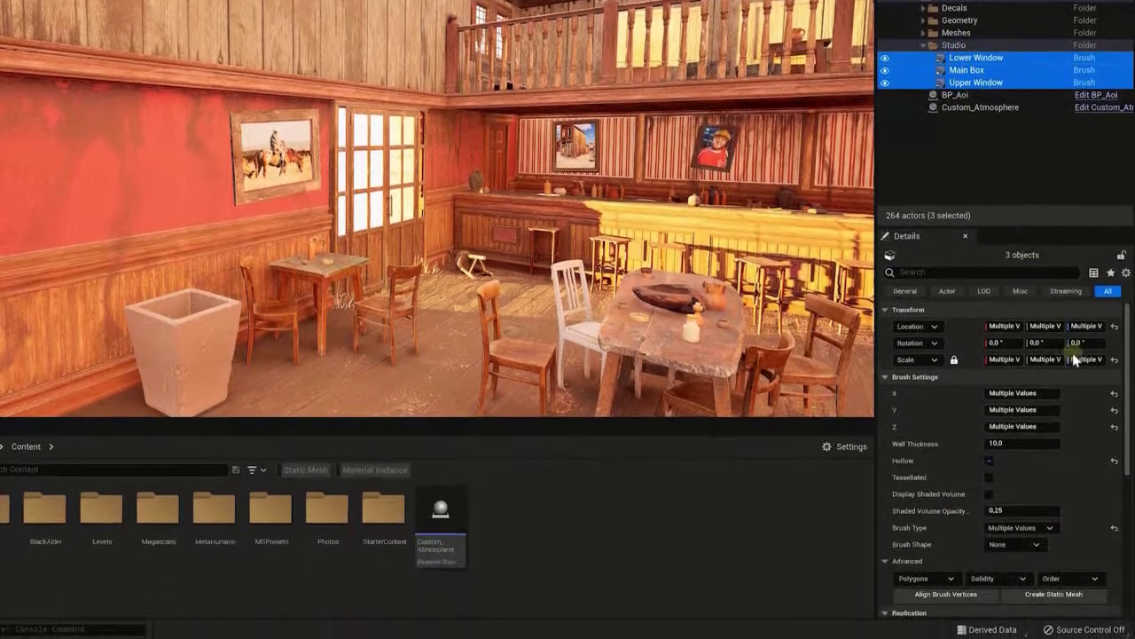
scroll(1110, 581, "down", 2)
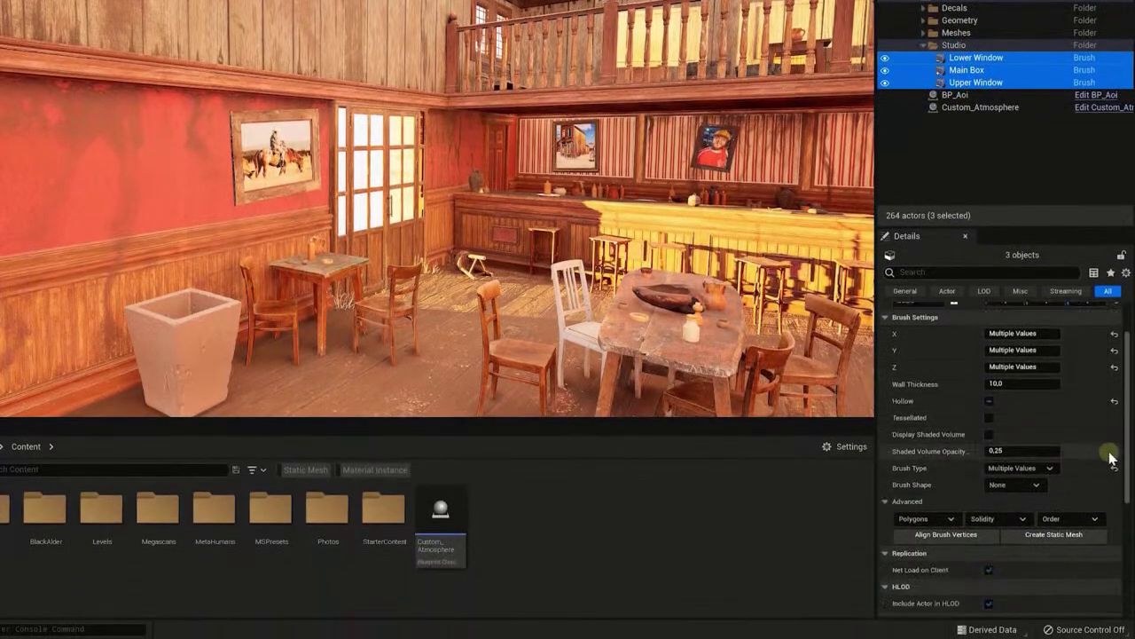
left_click(1034, 536)
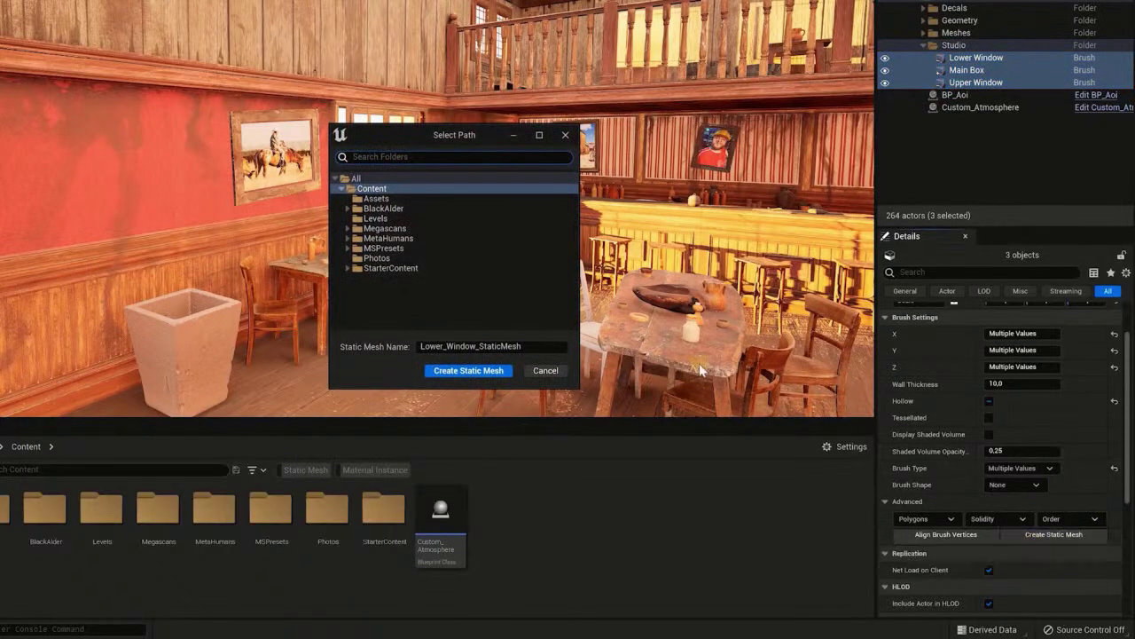
left_click(548, 347)
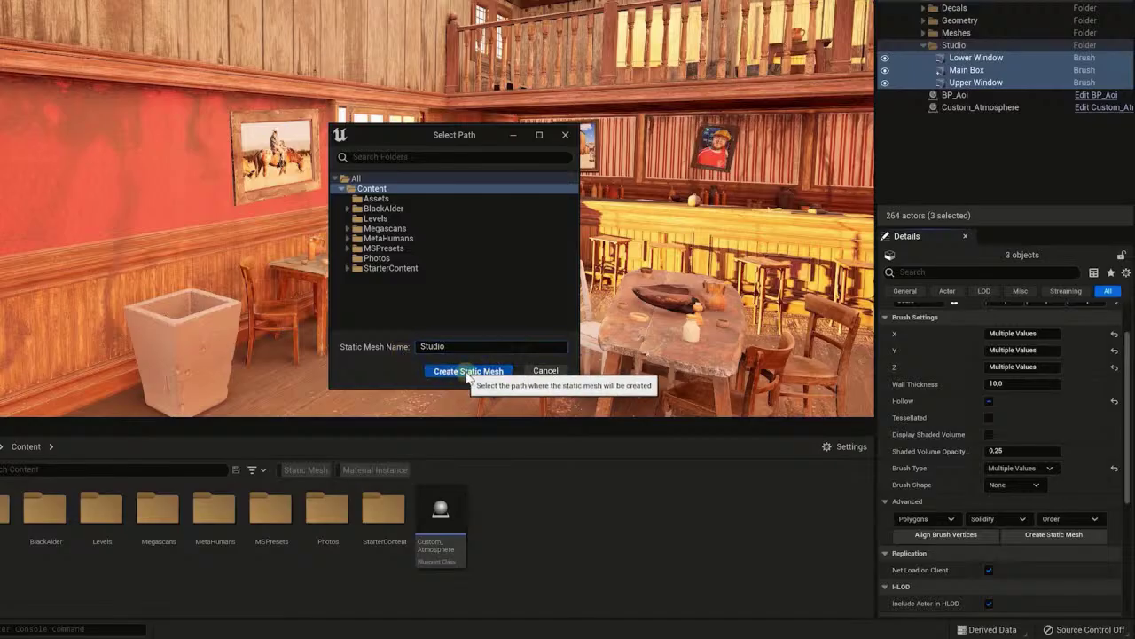
left_click(468, 372)
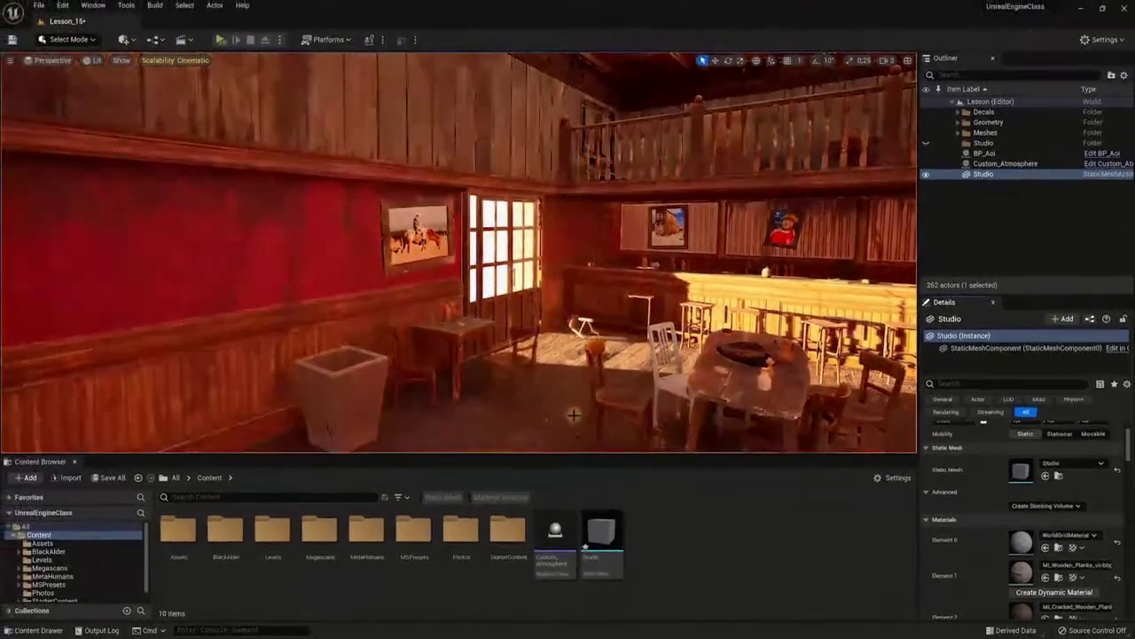
Step: Switch the viewport's view mode to Unlit to work in the darkened saloon interior
left_click_drag(570, 411, 625, 376)
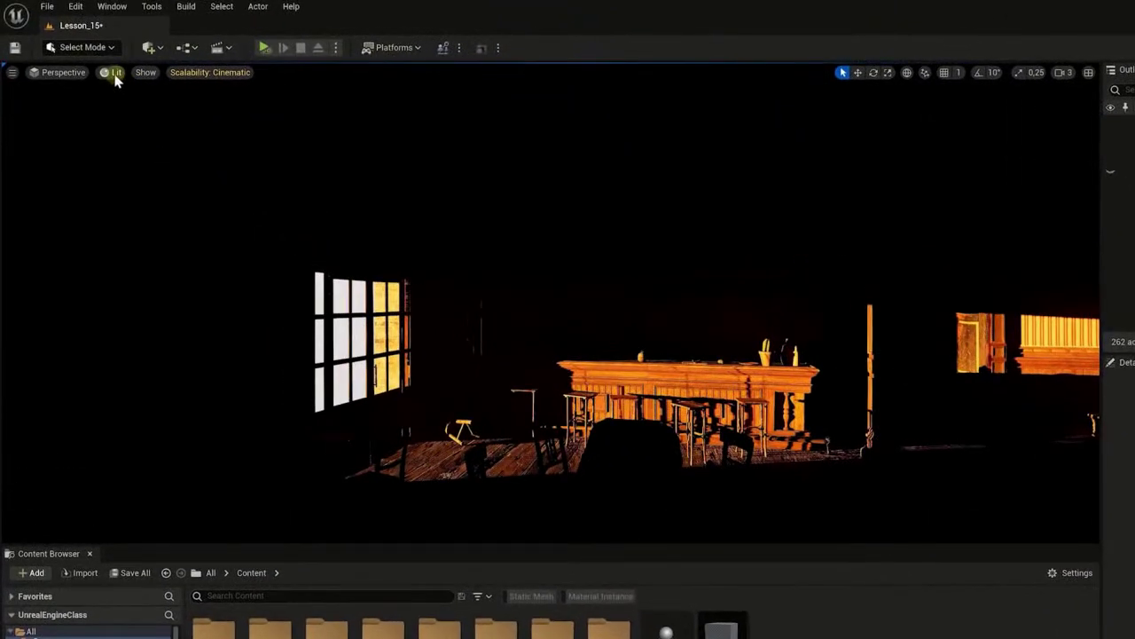
left_click(113, 73)
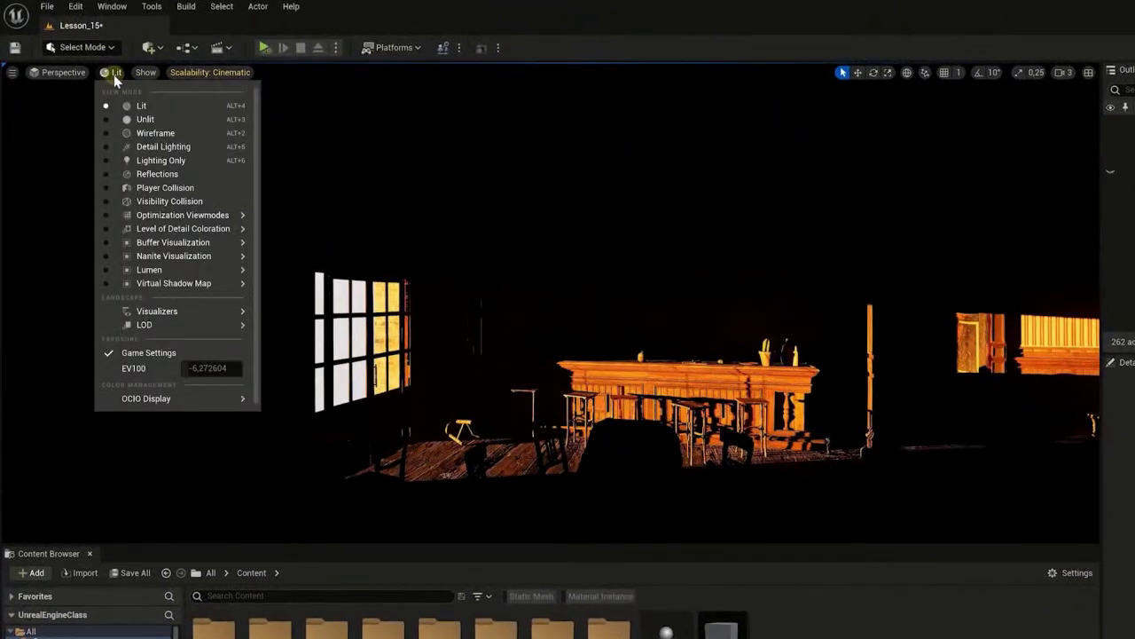
left_click(145, 119)
Step: Filter the Megascans folder to static meshes and search it for "light"
right_click_drag(302, 182, 444, 190)
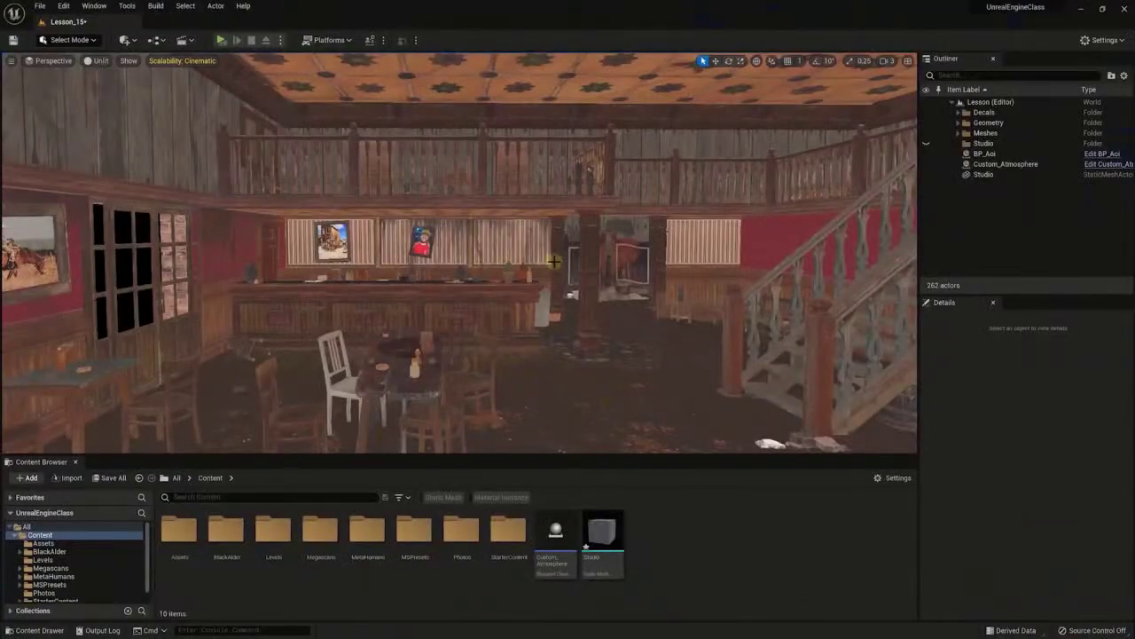
mouse_move(554, 261)
right_mouse_down()
mouse_move(539, 237)
mouse_move(543, 266)
mouse_move(545, 252)
right_mouse_up()
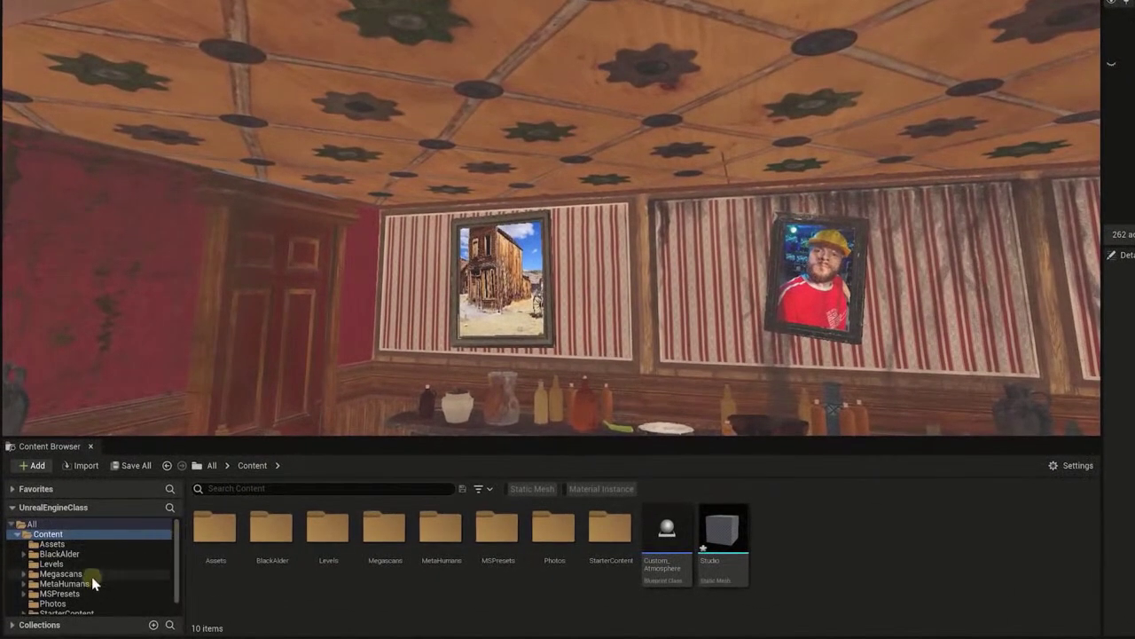
left_click(63, 574)
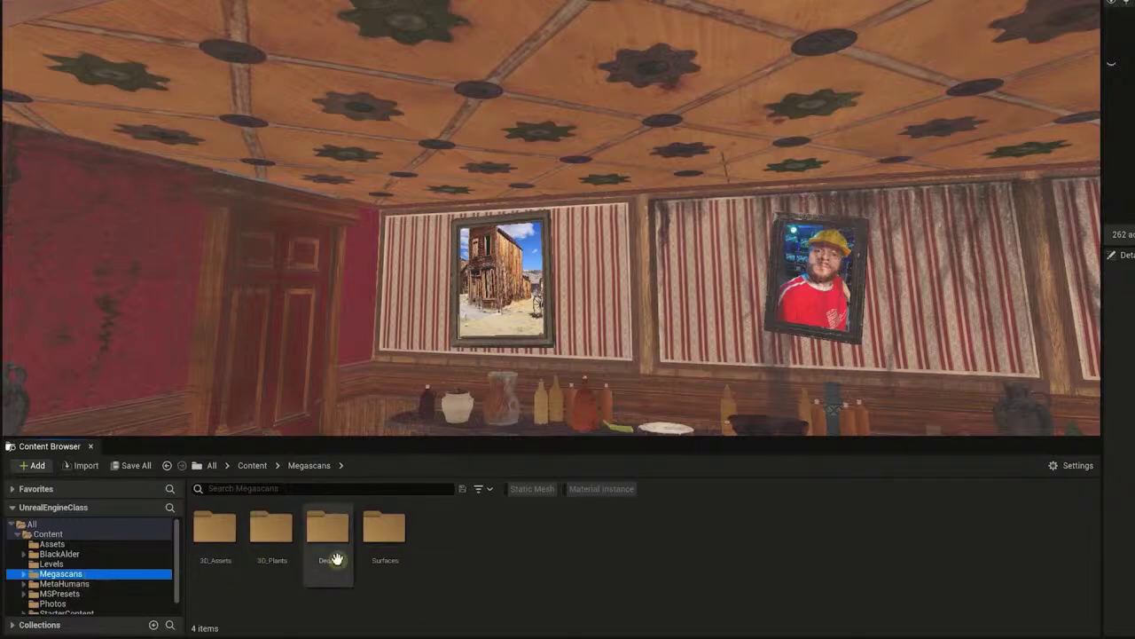
left_click(532, 489)
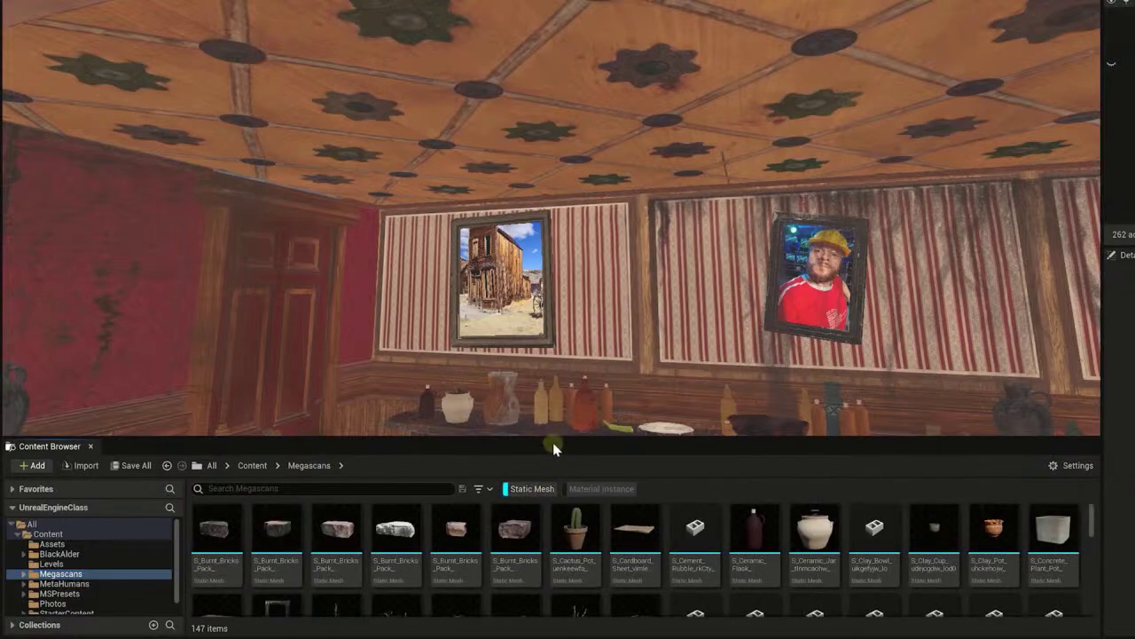
left_click_drag(553, 442, 546, 392)
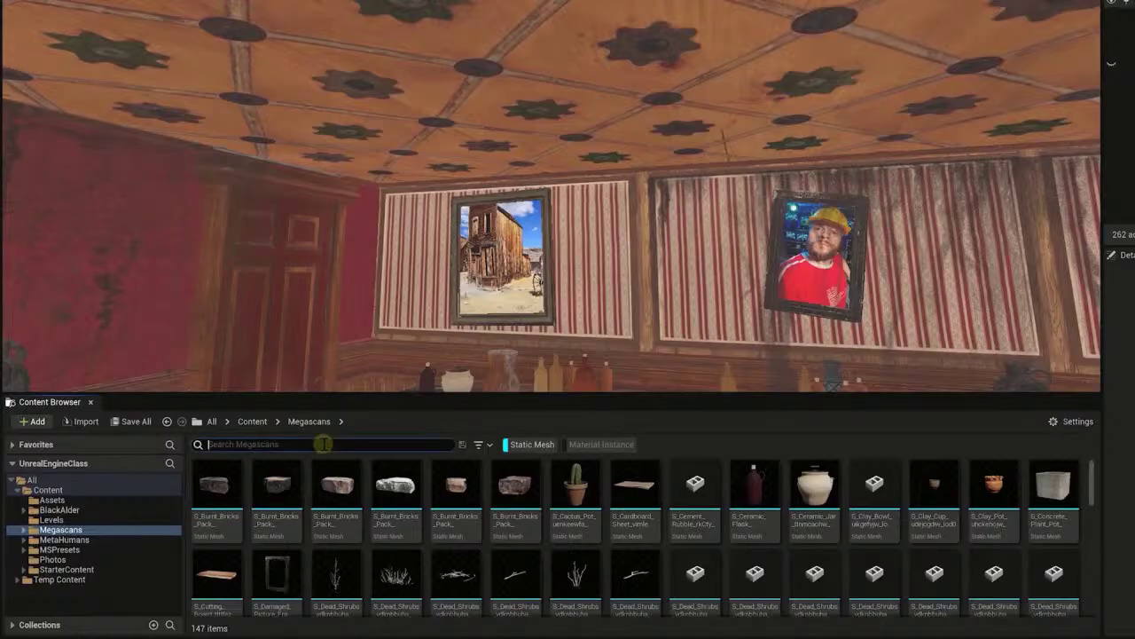
type("light")
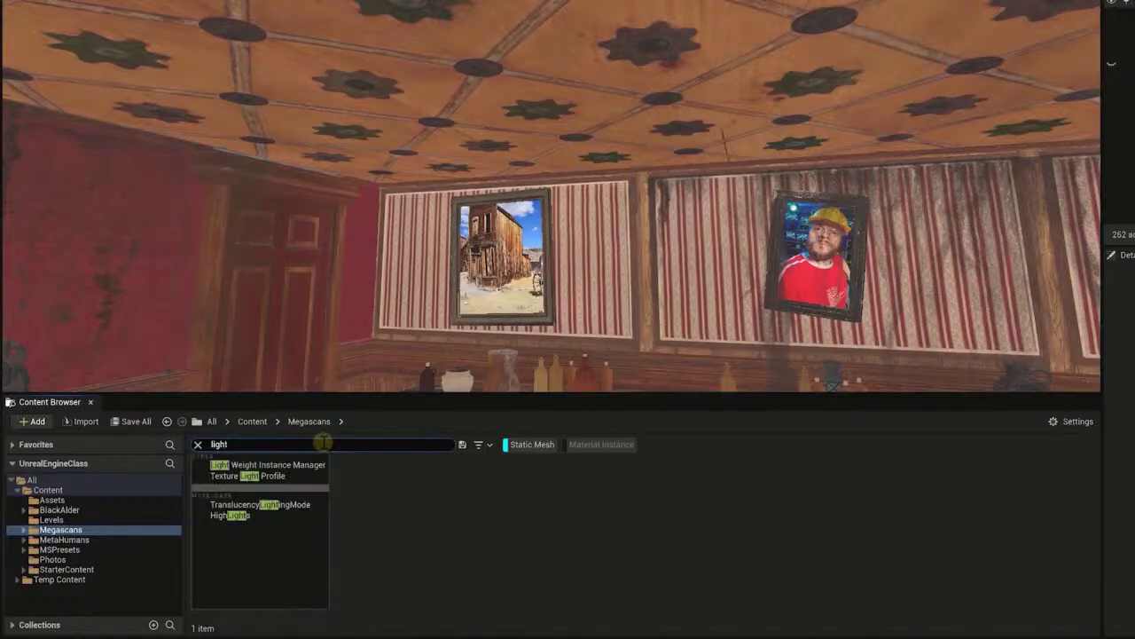
left_click(535, 547)
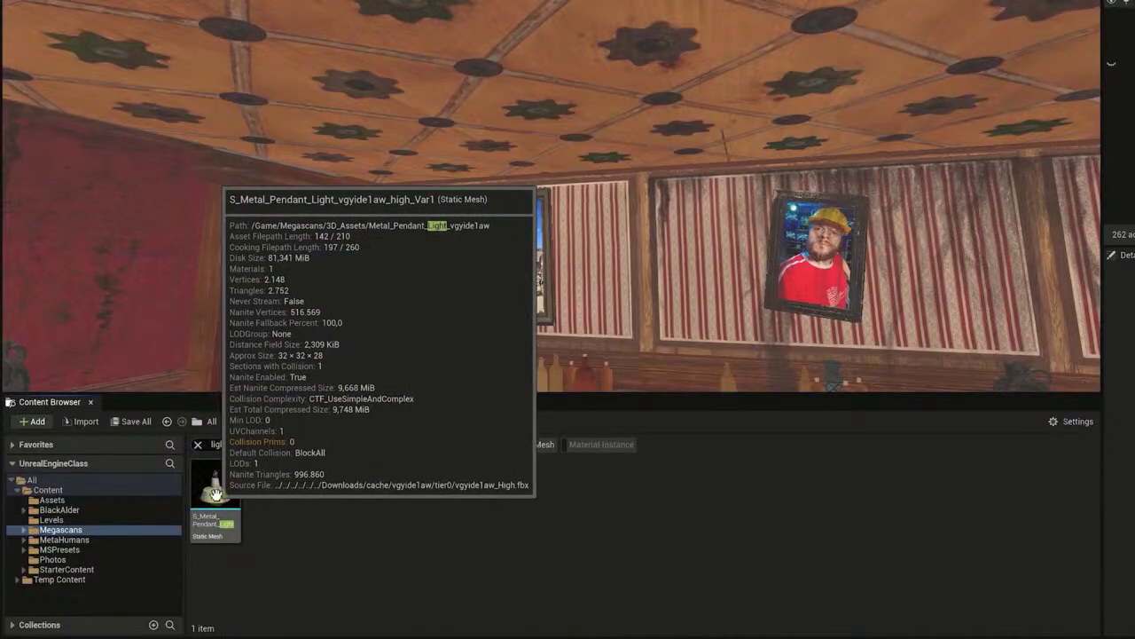
Step: Place the metal pendant light mesh on the ceiling above the bar and adjust its position there
left_click_drag(200, 486, 503, 44)
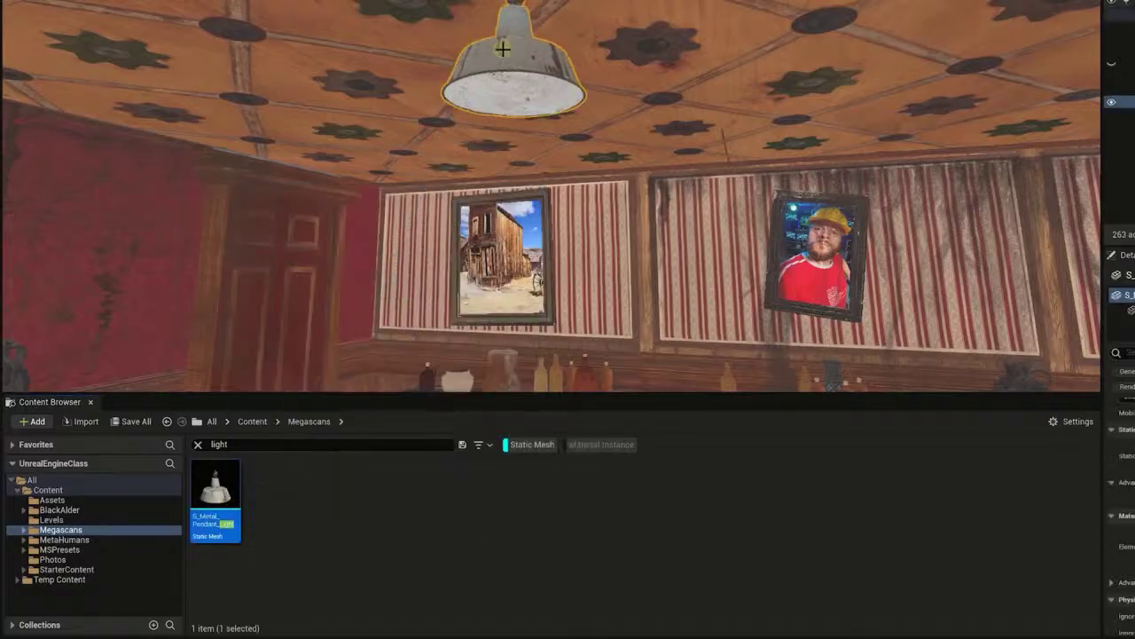
right_click_drag(503, 44, 508, 191)
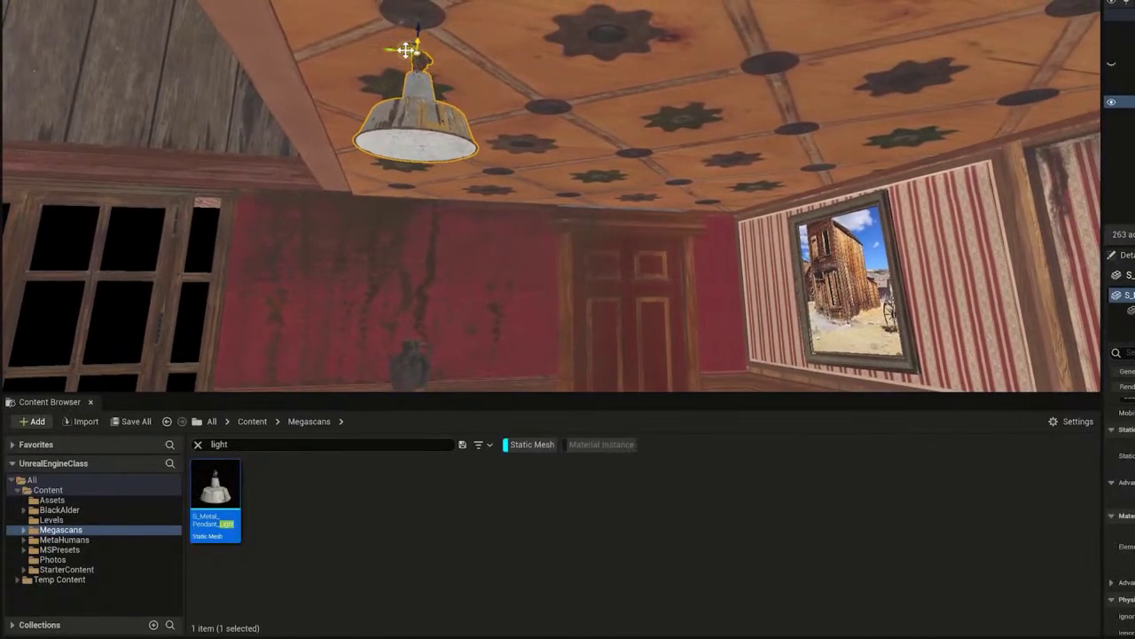
left_click_drag(403, 54, 581, 85)
Step: Add a Spot Light near the ceiling lamp and move it inside the metal pendant's shade
right_click_drag(683, 172, 785, 110)
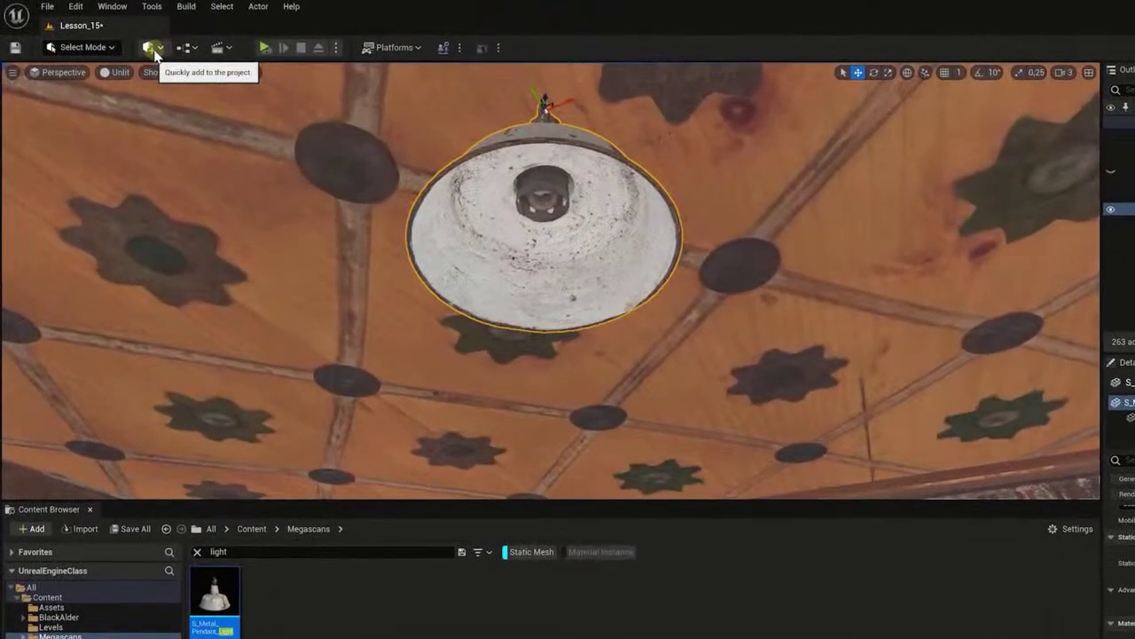
left_click(150, 48)
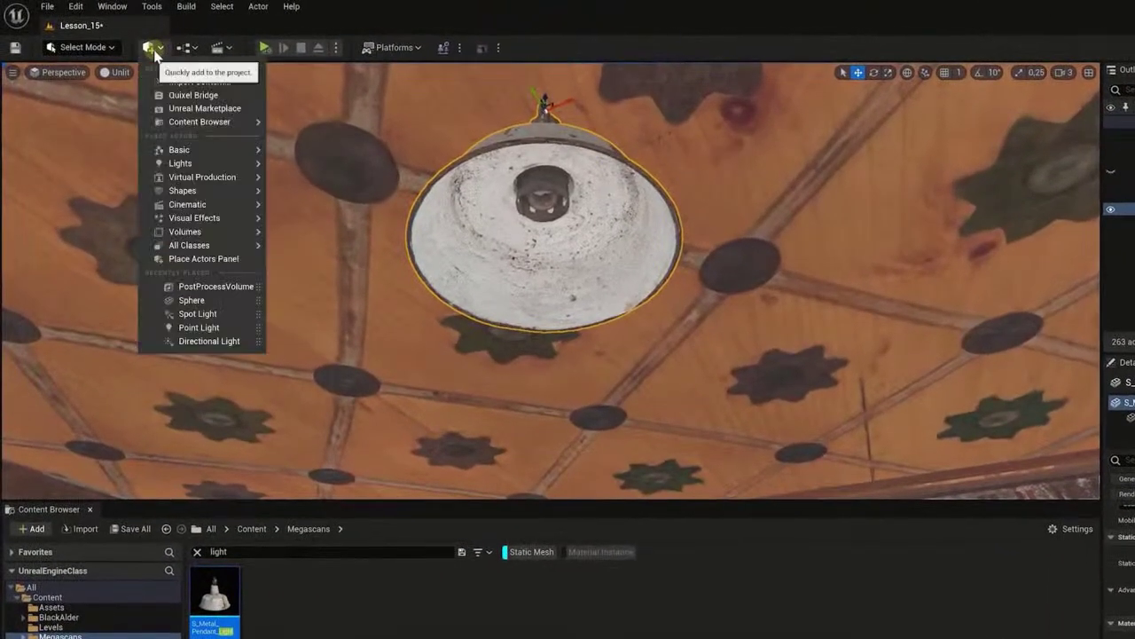
mouse_move(204, 166)
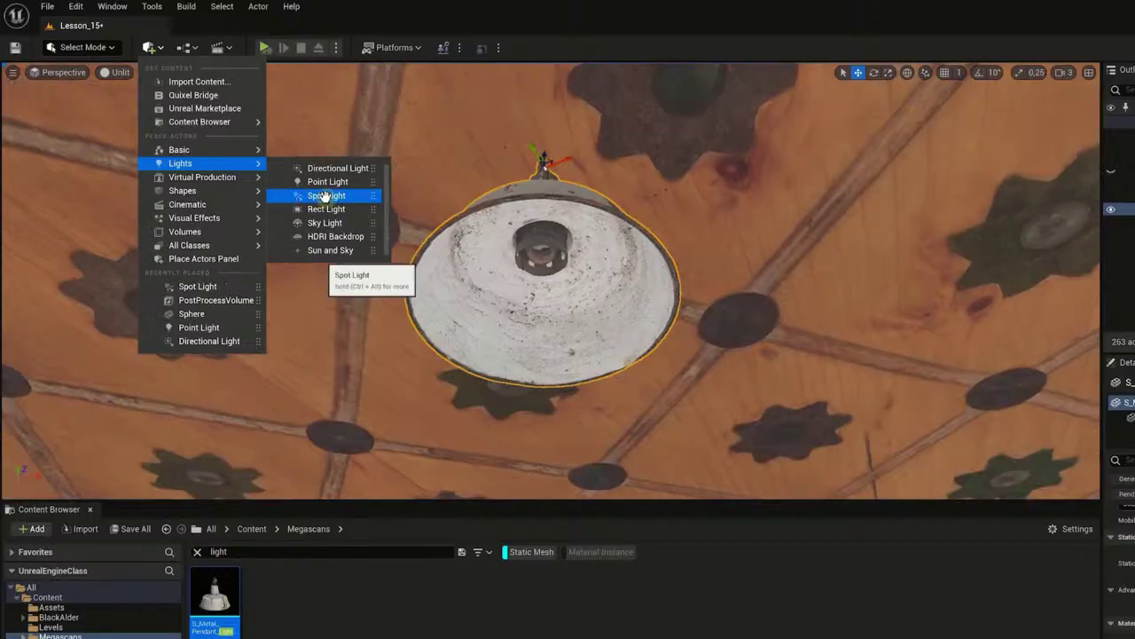
left_click_drag(324, 196, 495, 229)
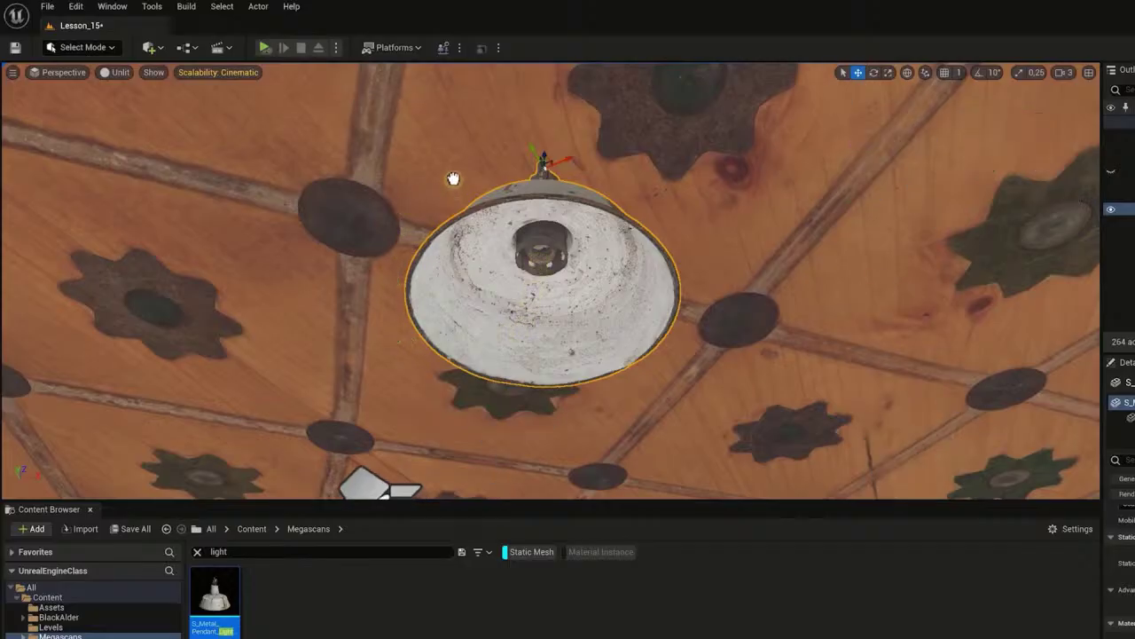
left_click_drag(453, 178, 464, 167)
mouse_move(474, 273)
right_mouse_down()
mouse_move(482, 311)
mouse_move(470, 271)
right_mouse_up()
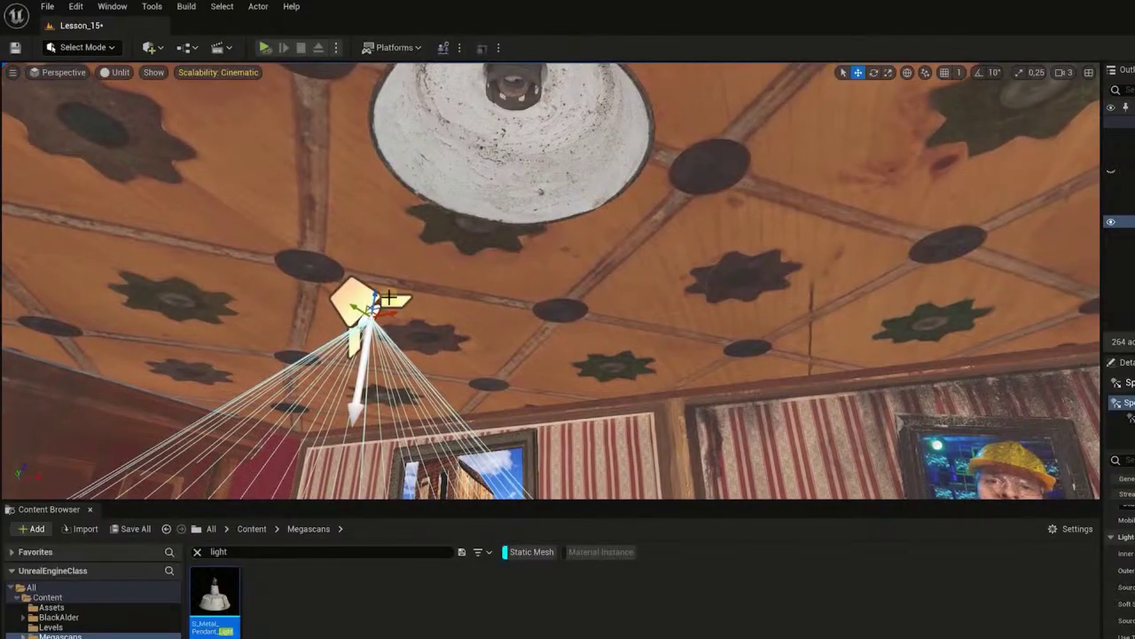
left_click_drag(372, 302, 422, 105)
right_click_drag(422, 104, 536, 128)
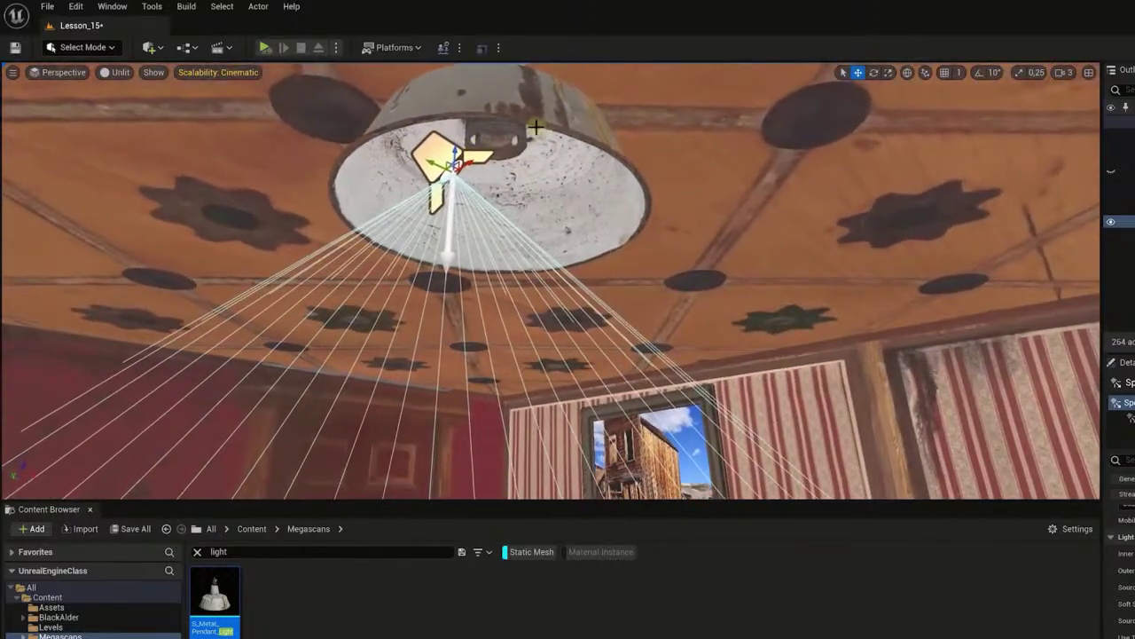
left_click_drag(442, 168, 522, 133)
Step: Switch the viewport back to Lit mode and focus the view on the spot light in the lampshade
right_click_drag(524, 133, 540, 407)
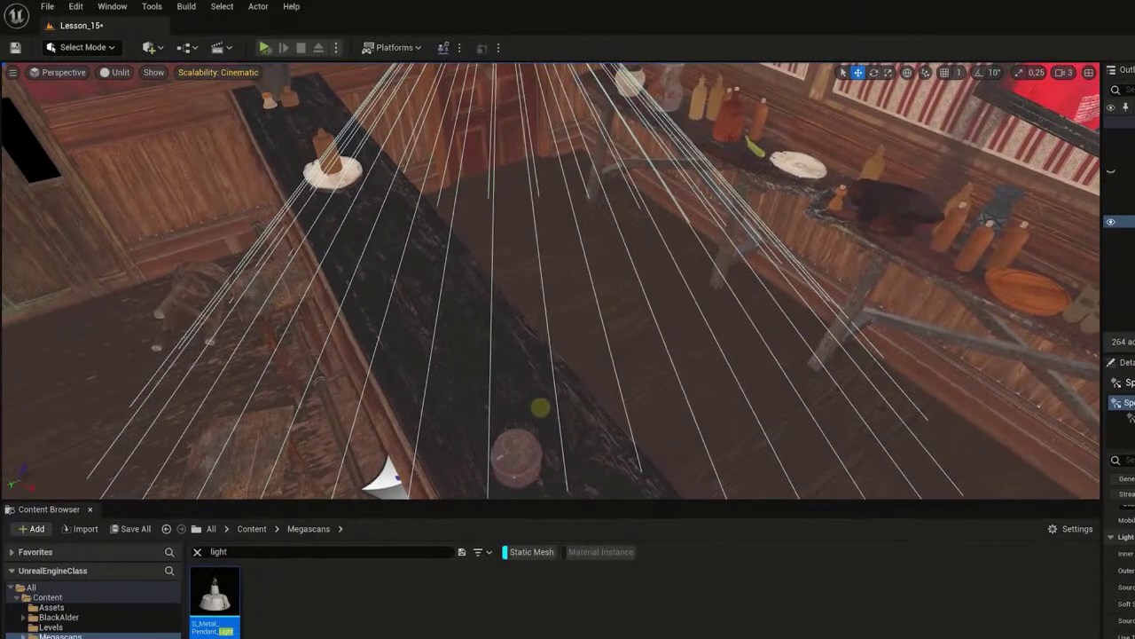
left_click(109, 73)
left_click(149, 102)
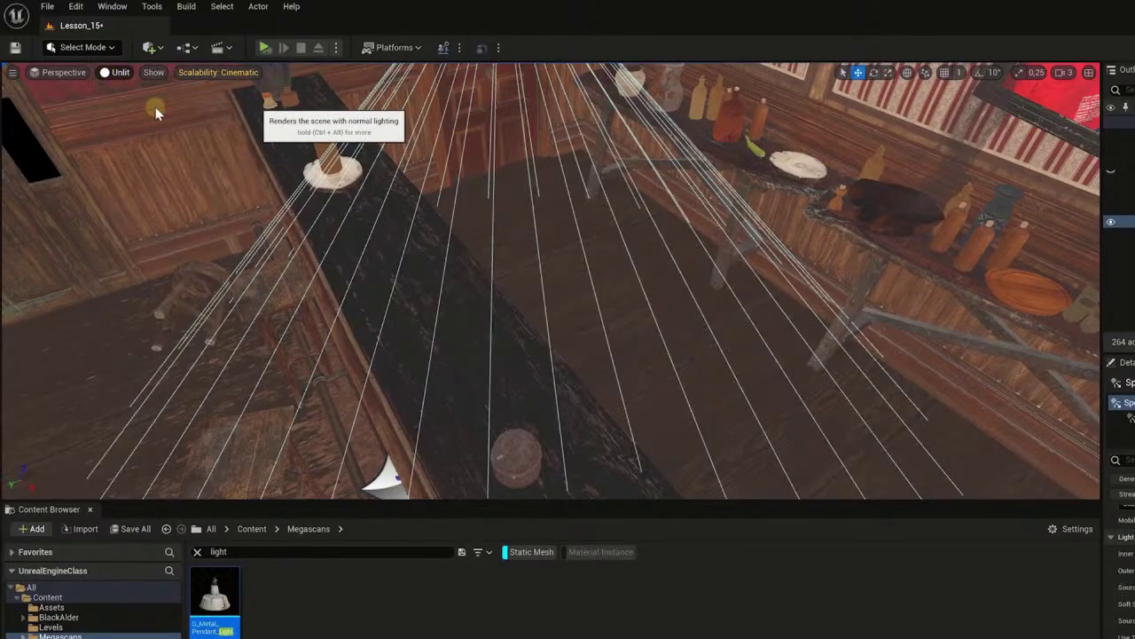
right_click_drag(503, 216, 393, 254)
key("f")
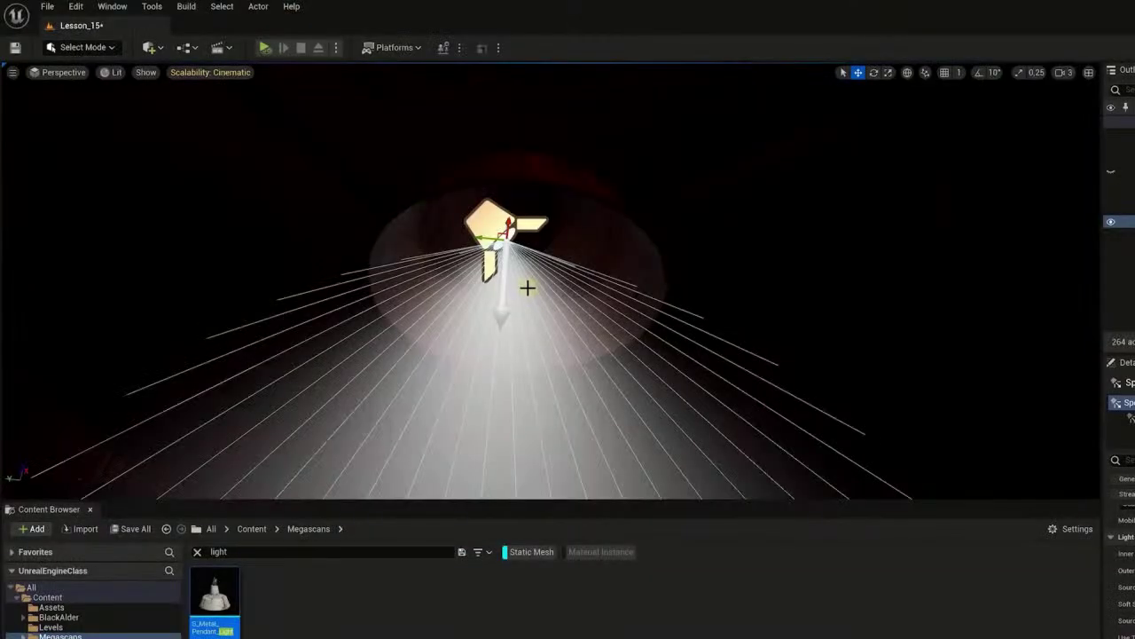
Step: Add a PostProcessVolume to the scene and enable its Infinite Extent (Unbound) option
left_click(148, 49)
mouse_move(235, 218)
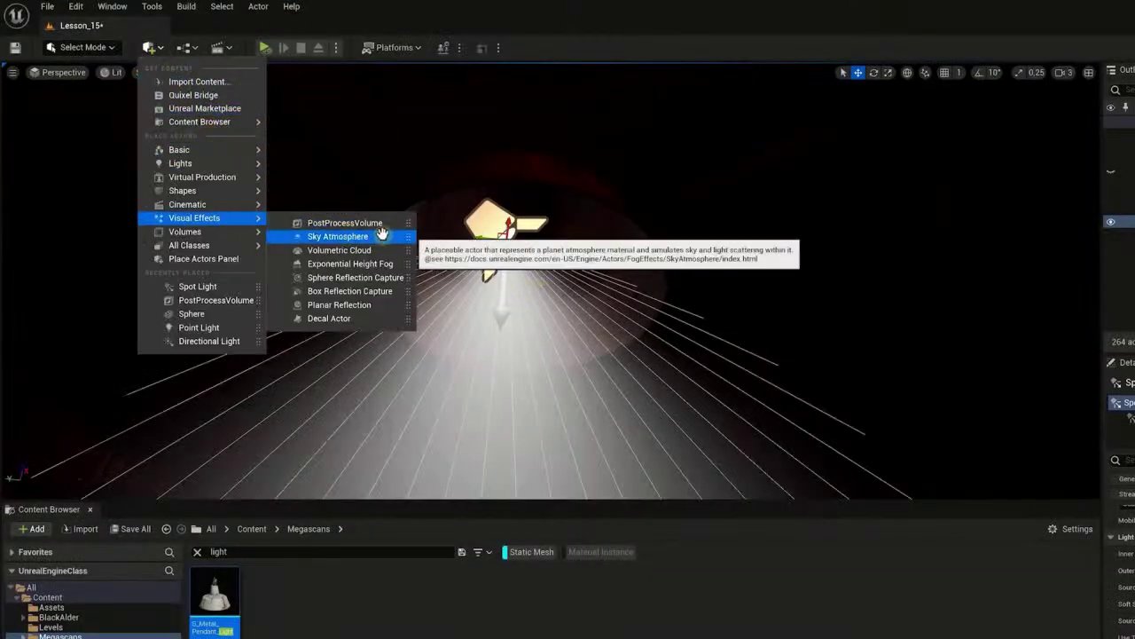
left_click_drag(376, 225, 753, 242)
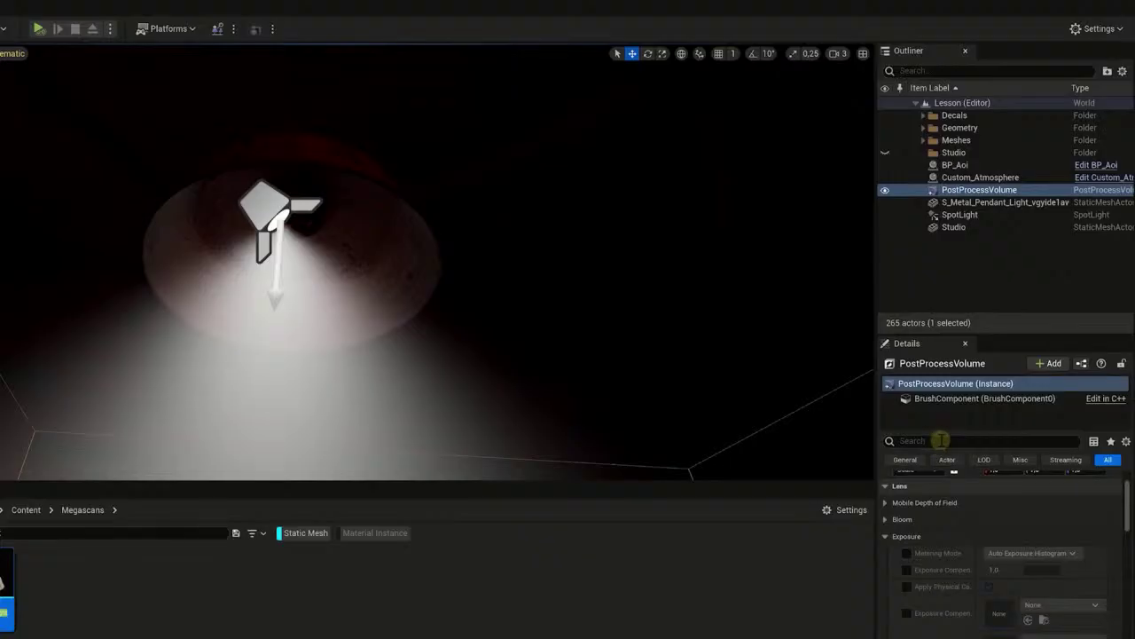
type("nb")
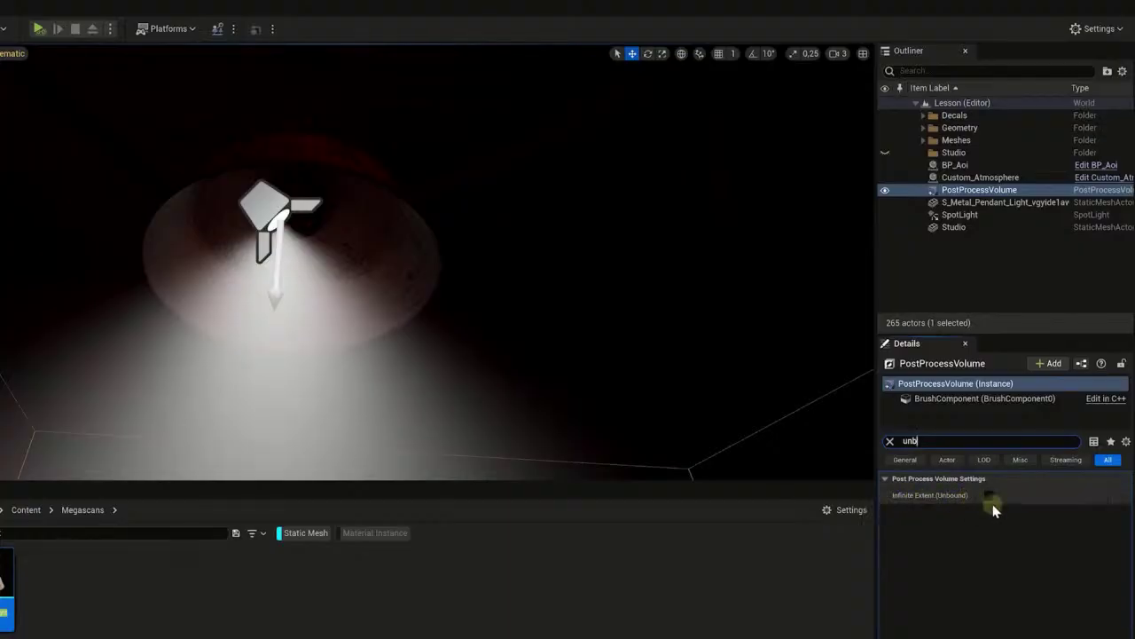
left_click(989, 496)
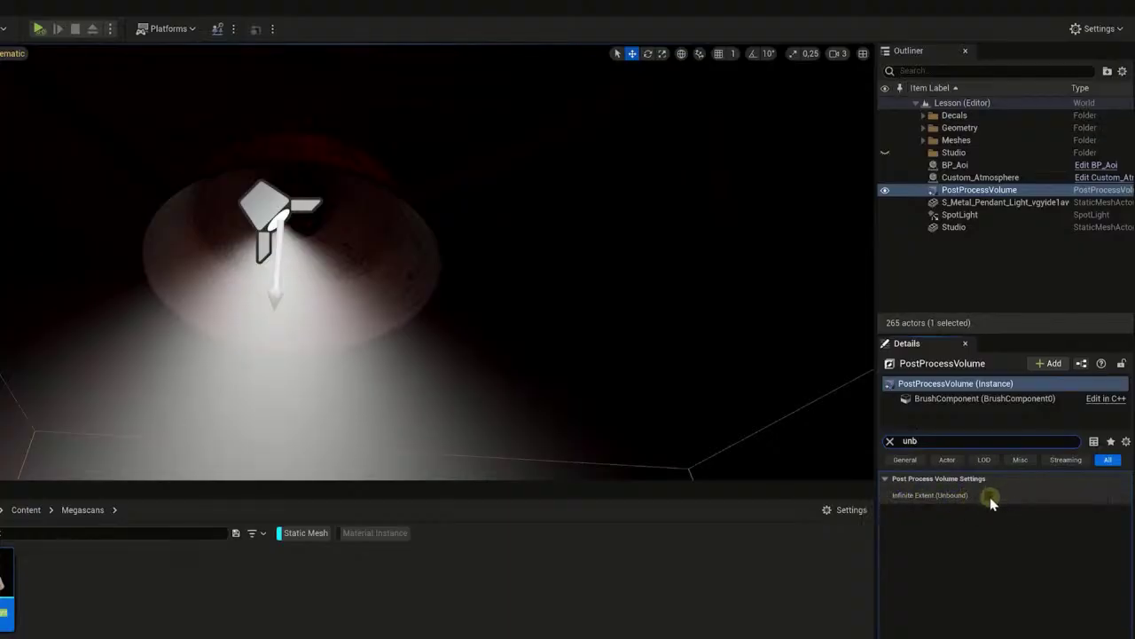
left_click(954, 442)
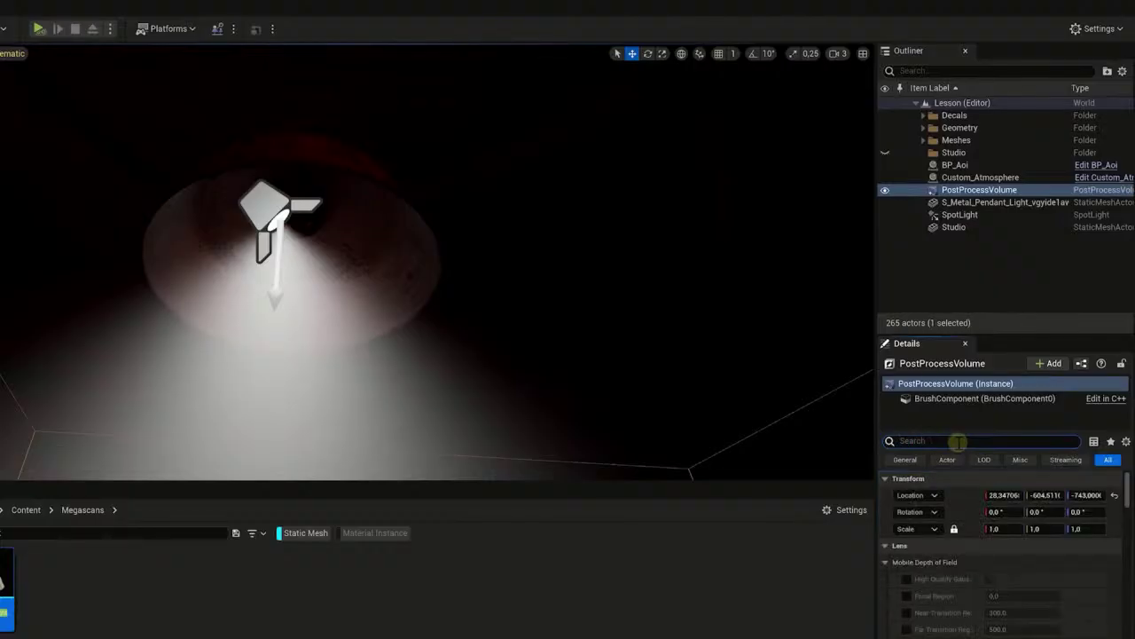
Step: Override the PostProcessVolume's exposure Metering Mode and set it to Manual
scroll(923, 479, "down", 10)
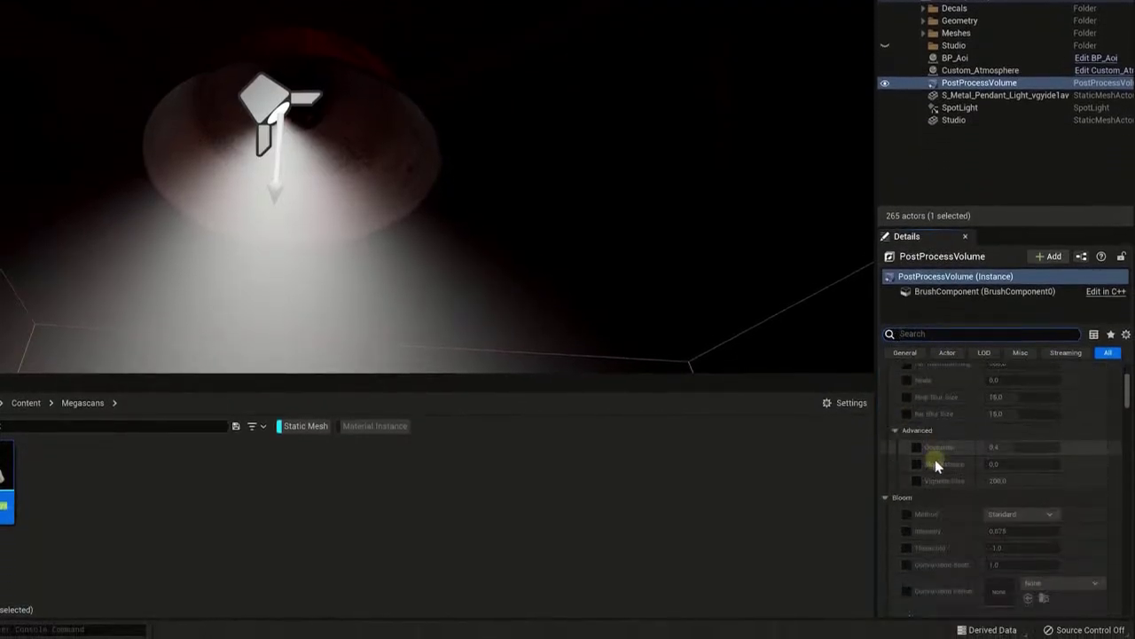
scroll(941, 466, "down", 1)
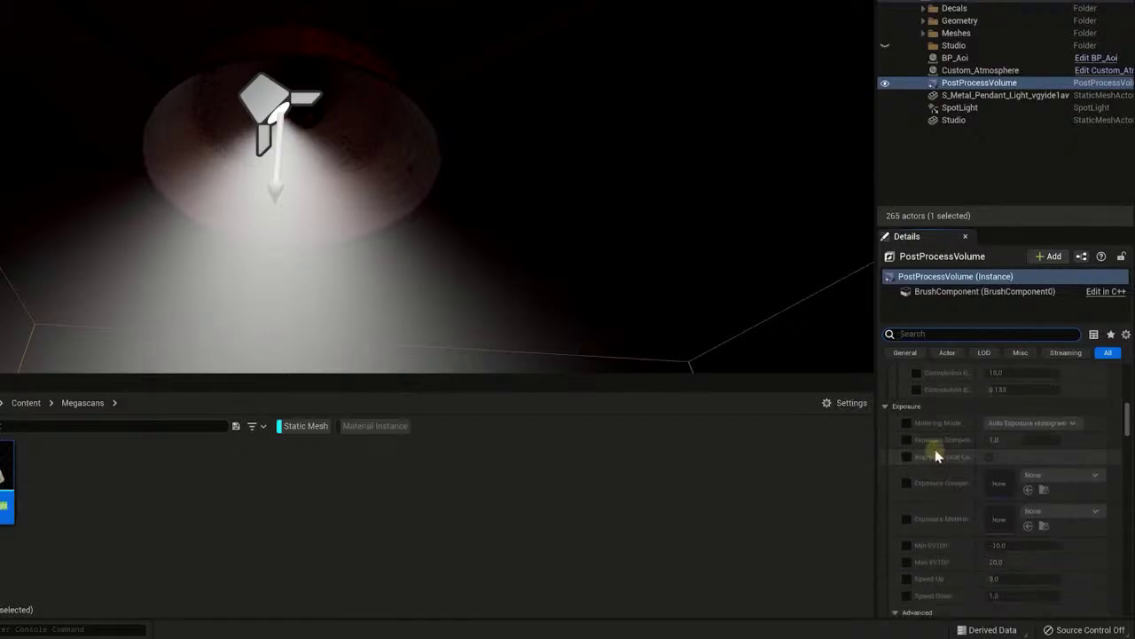
left_click(906, 424)
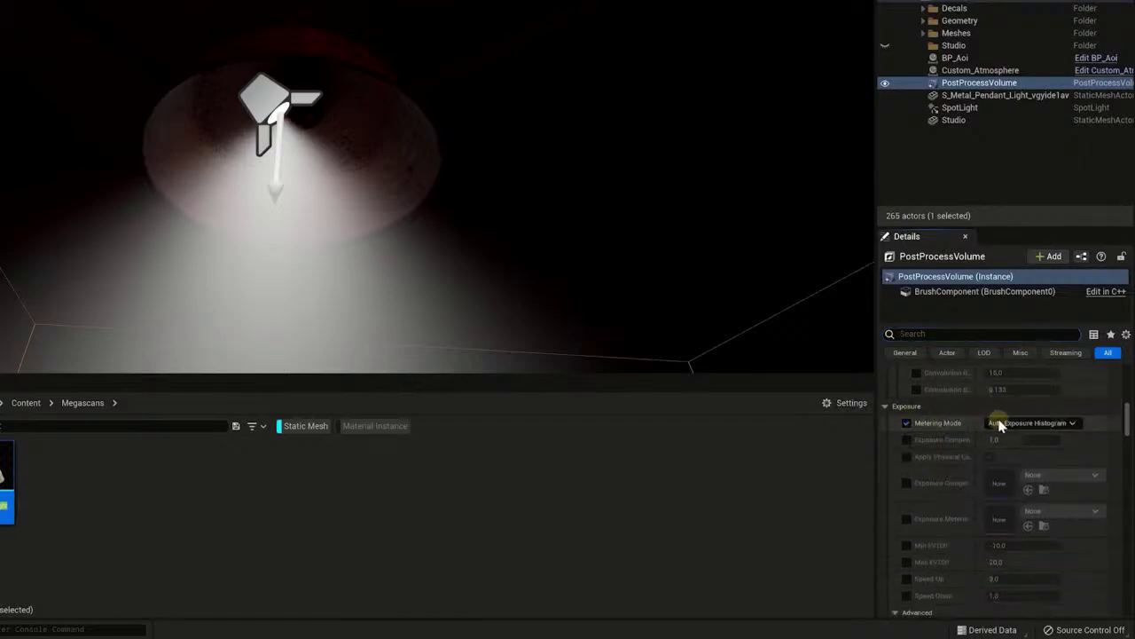
left_click(1000, 423)
left_click(1046, 456)
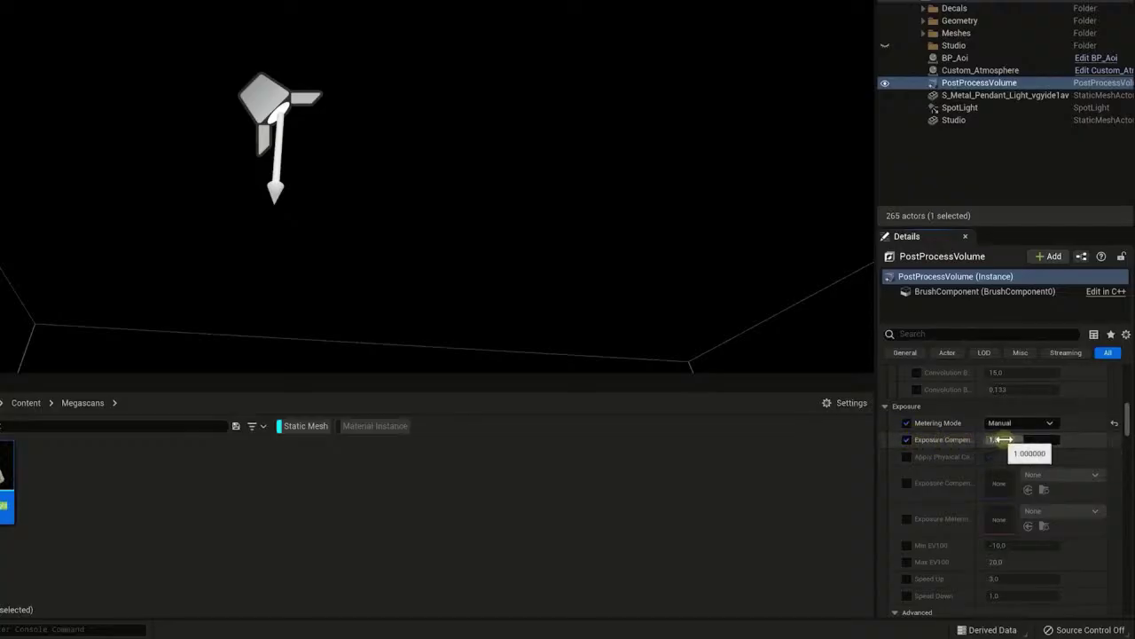
Step: Set the PostProcessVolume's Exposure Compensation to 20
left_click_drag(1050, 434, 1078, 432)
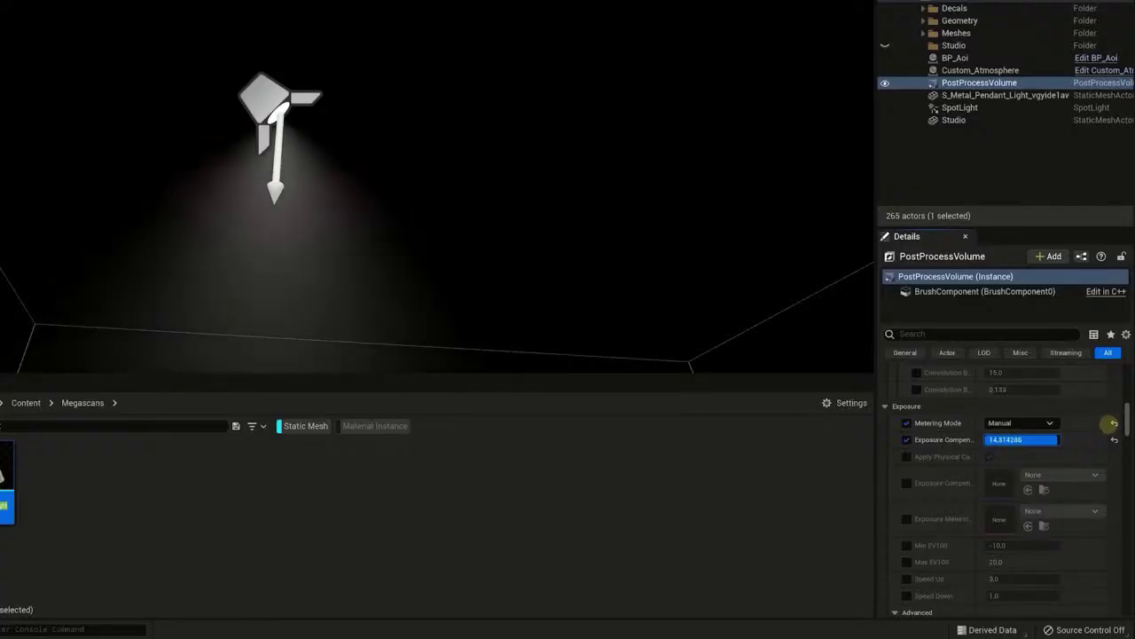
left_click(1032, 441)
type("20")
key("Return")
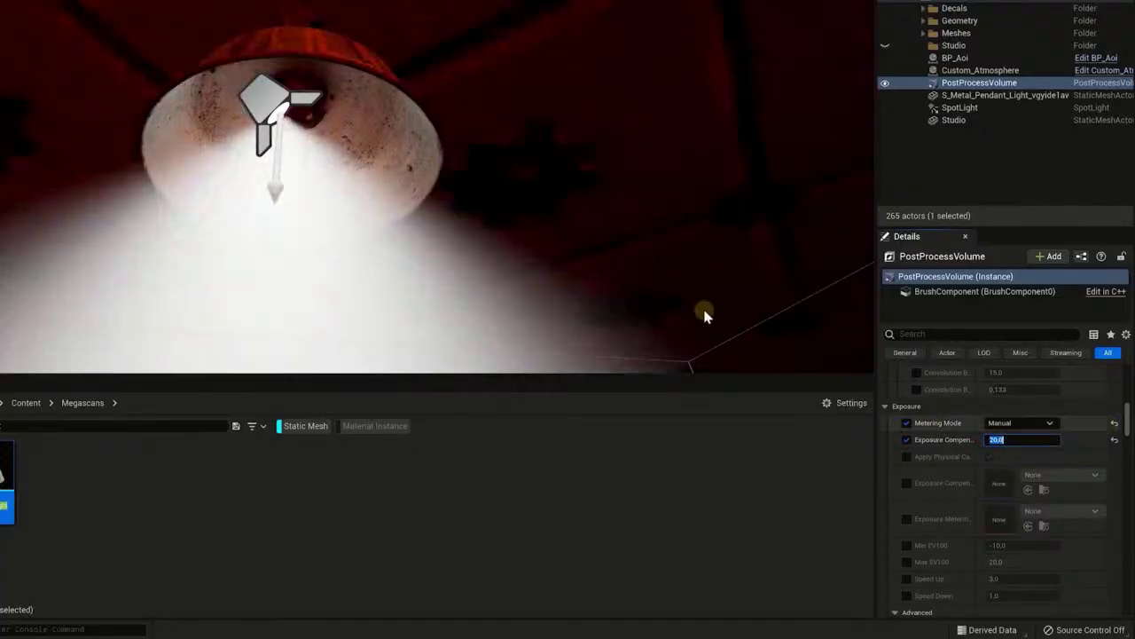
Step: Rotate the sun so direct daylight stops flooding the bar room through the window, leaving the spot light dominant, and clear the selection
right_click_drag(585, 210, 550, 284)
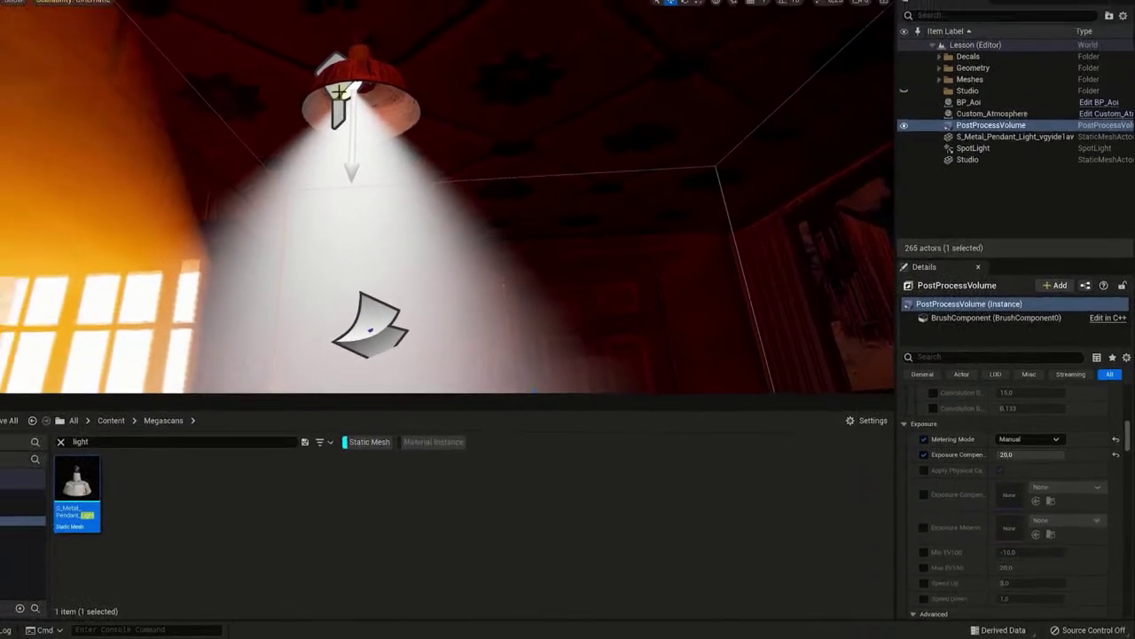
left_click(288, 50)
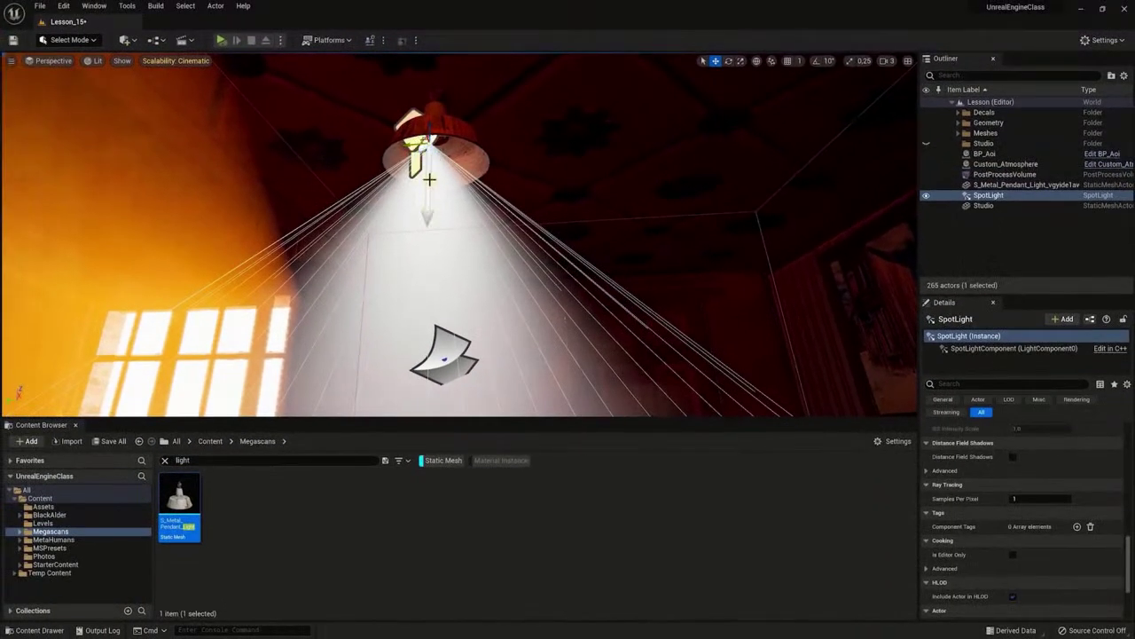
right_click_drag(550, 283, 538, 217)
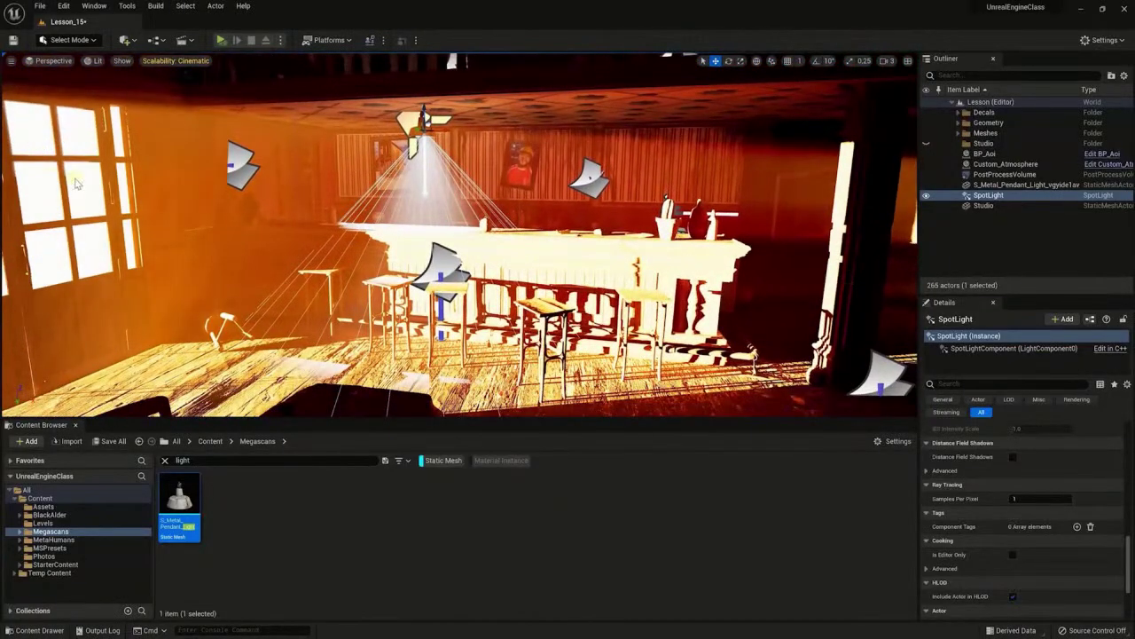
key("ctrl+l")
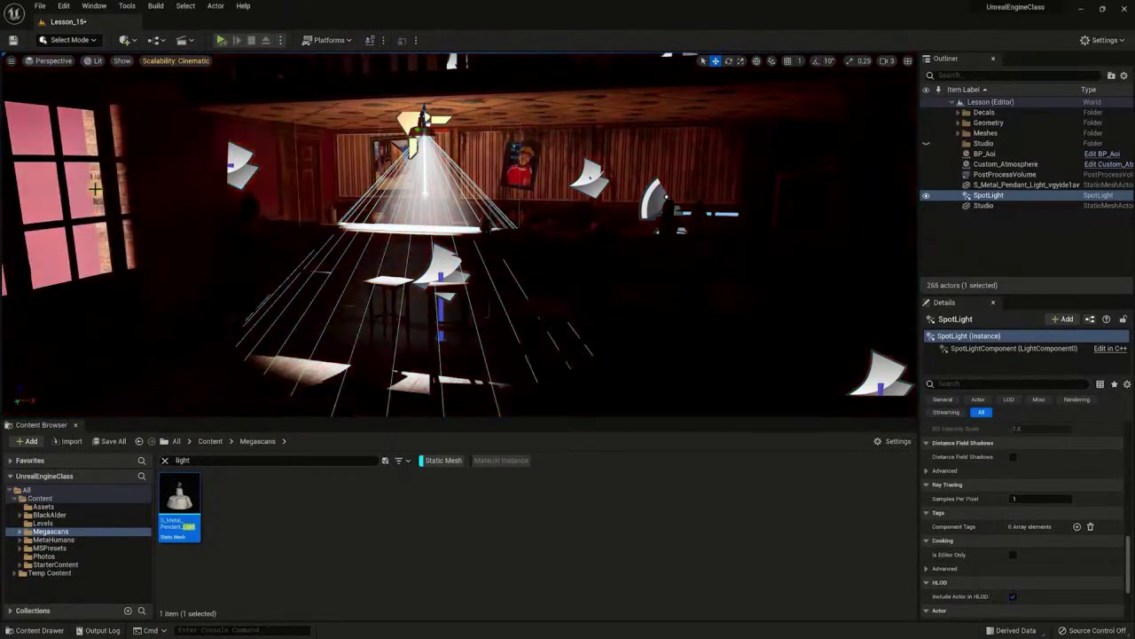
scroll(448, 177, "down", 2)
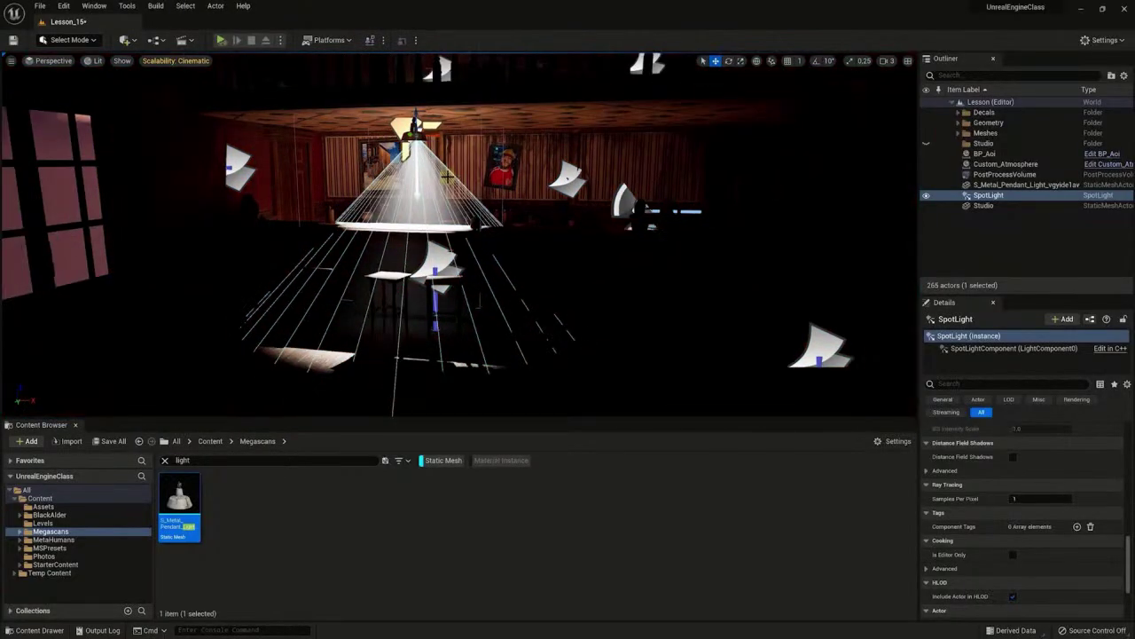
key("Escape")
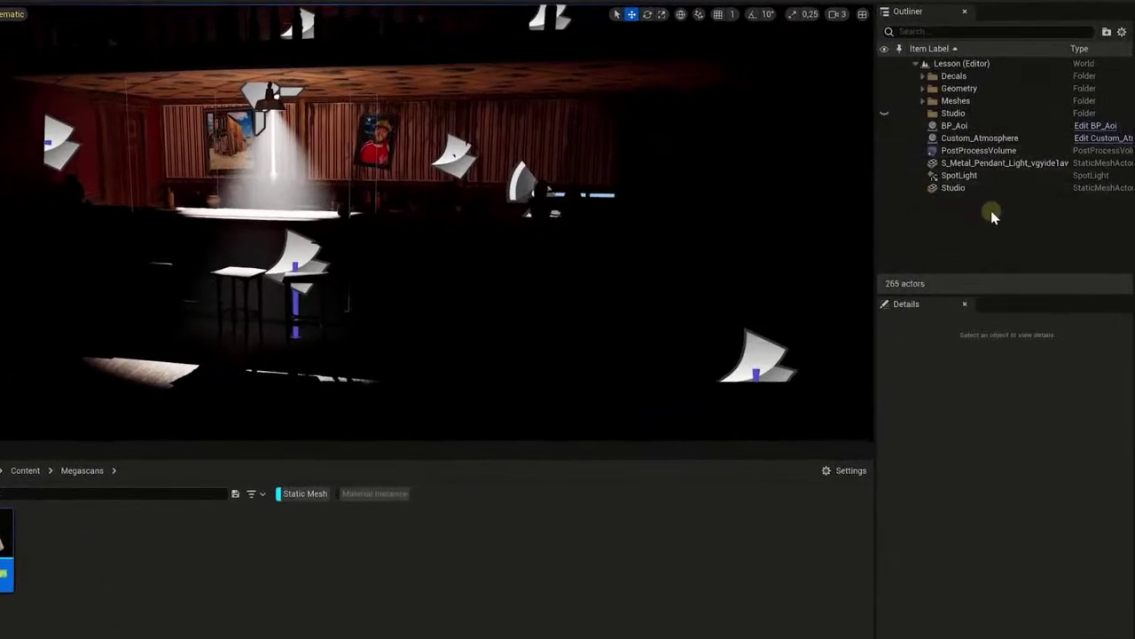
Step: Adjust the Fog Density of Custom_Atmosphere's ExponentialHeightFog component to about 0.02 for a soft light beam under the lamp
left_click(969, 140)
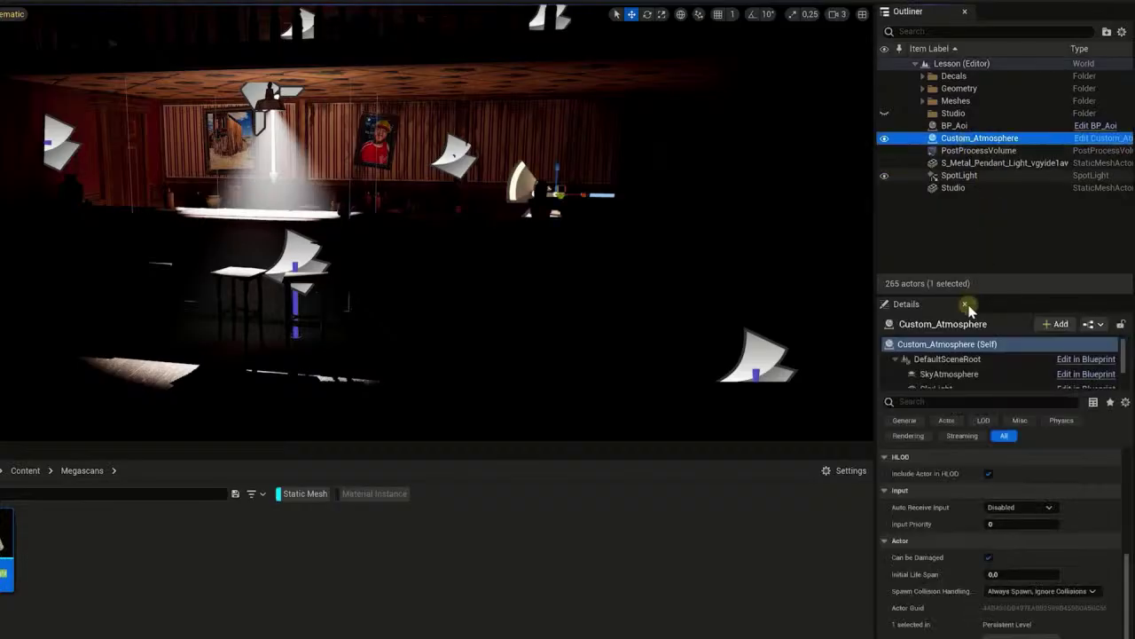
scroll(976, 375, "down", 3)
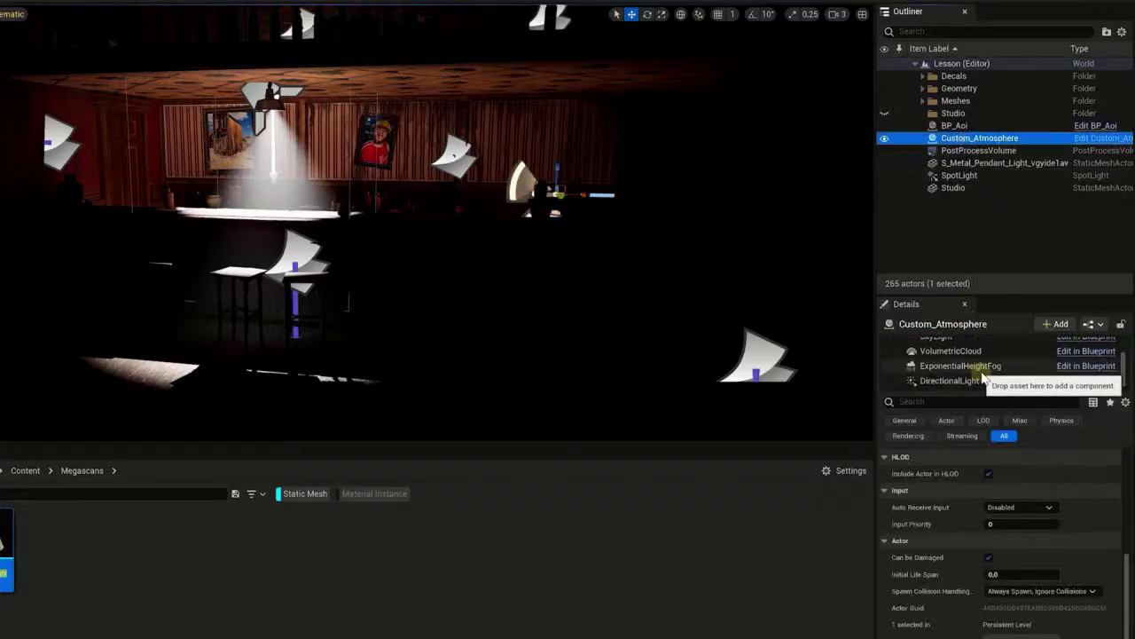
left_click(976, 367)
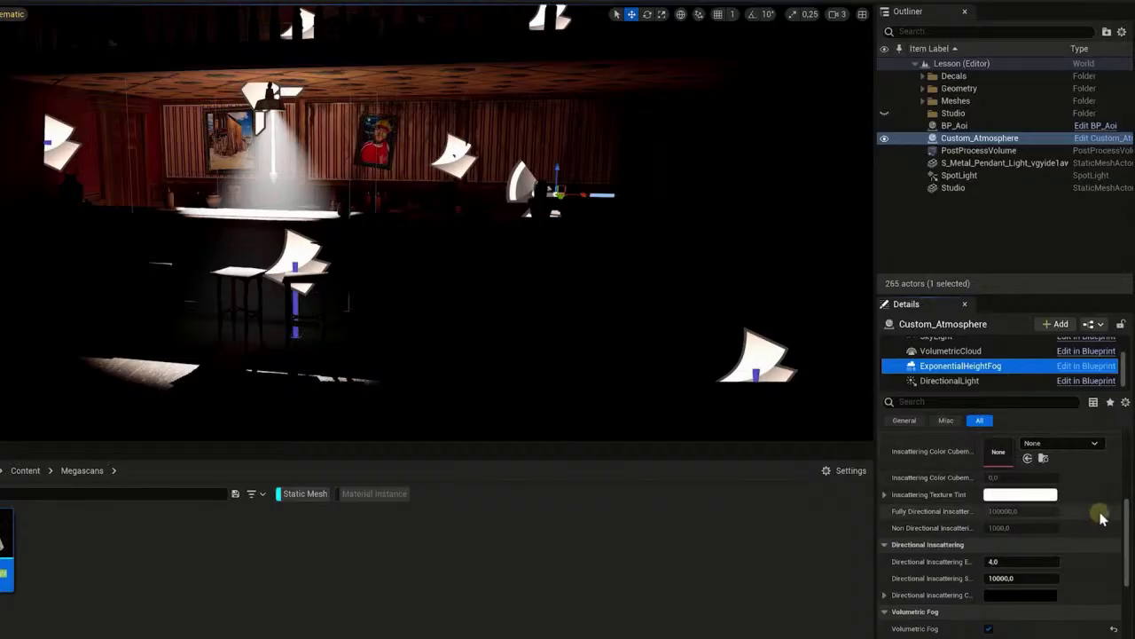
scroll(1095, 574, "up", 5)
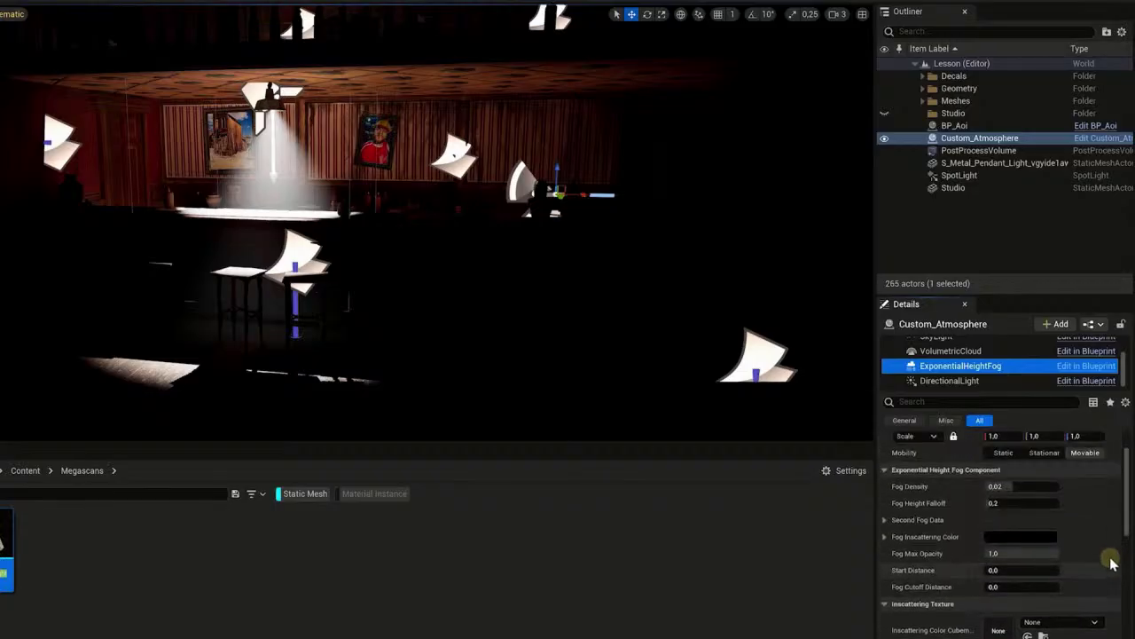
left_click_drag(1005, 486, 968, 483)
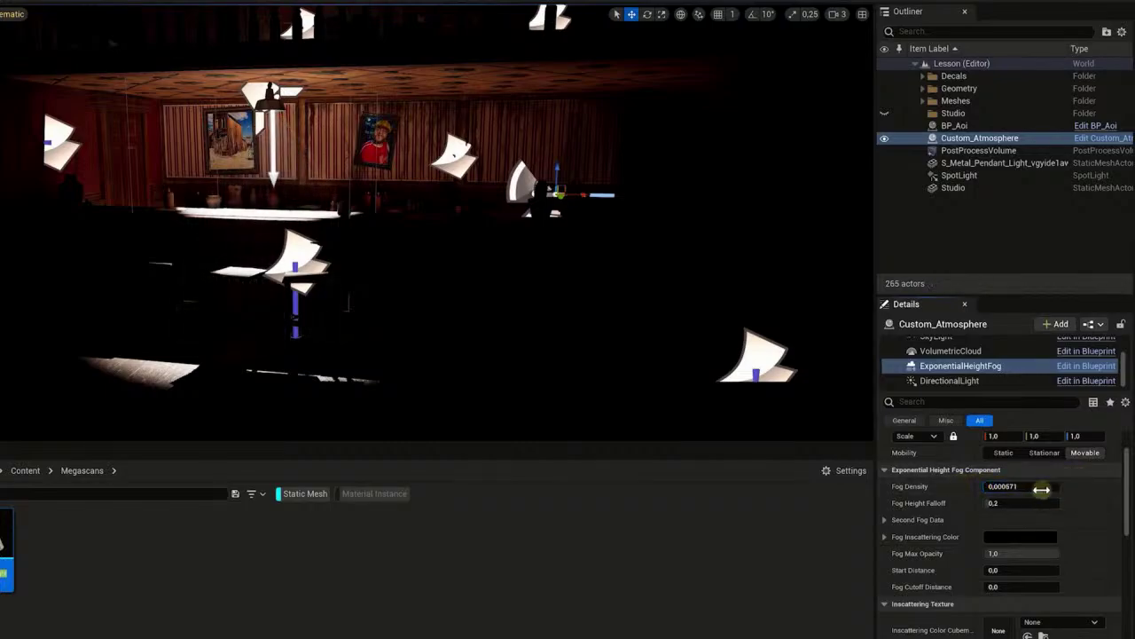
left_click_drag(1041, 489, 1034, 493)
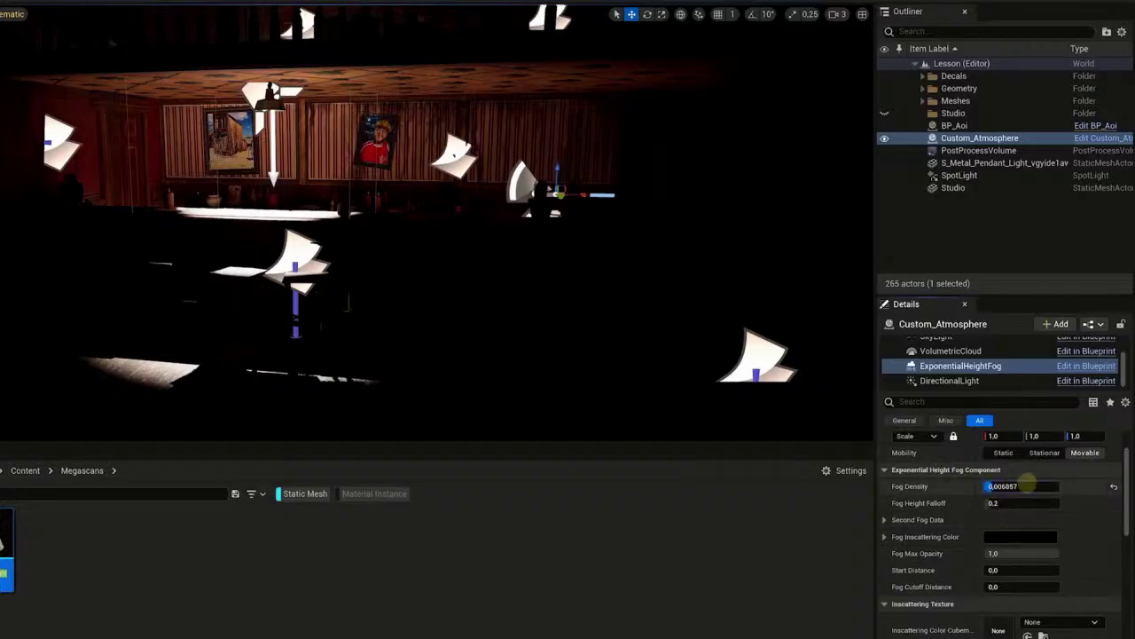
left_click_drag(1029, 483, 1062, 481)
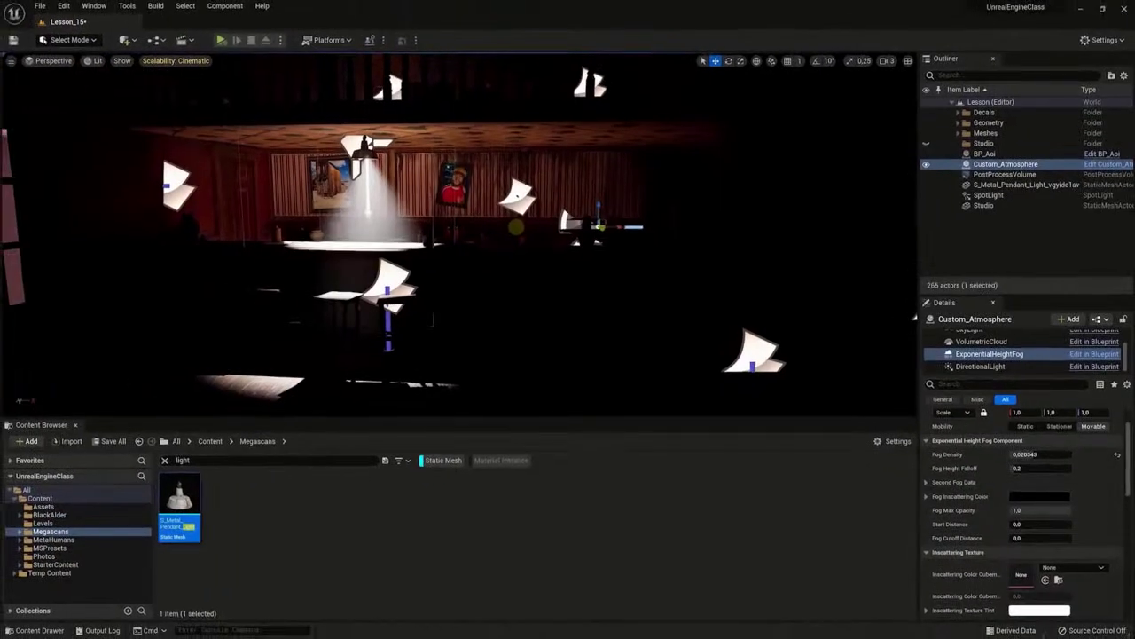
Step: Hide the editor icons with Game View and inspect the pendant lamp's light beam from below
key("g")
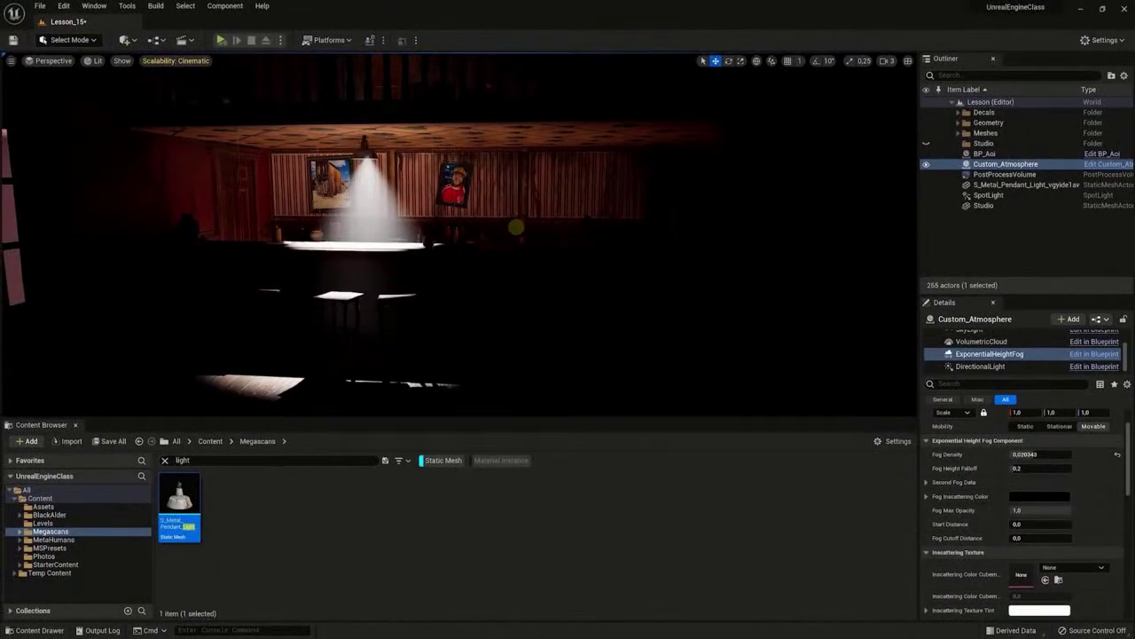
key("s")
right_click_drag(513, 220, 446, 141)
key("w")
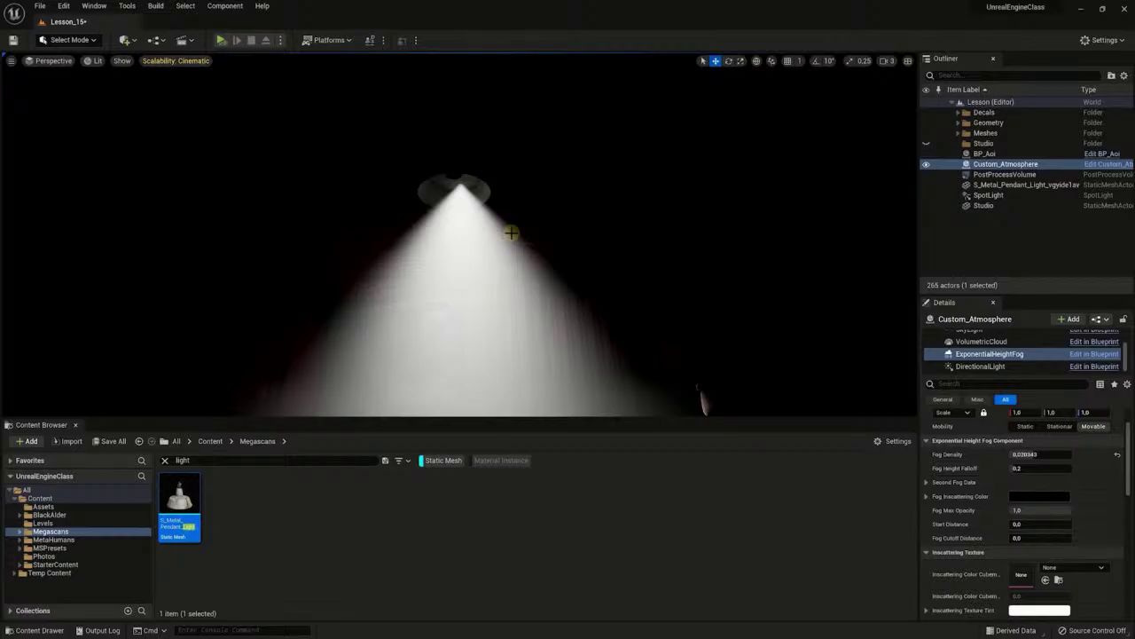
right_click_drag(446, 141, 445, 133)
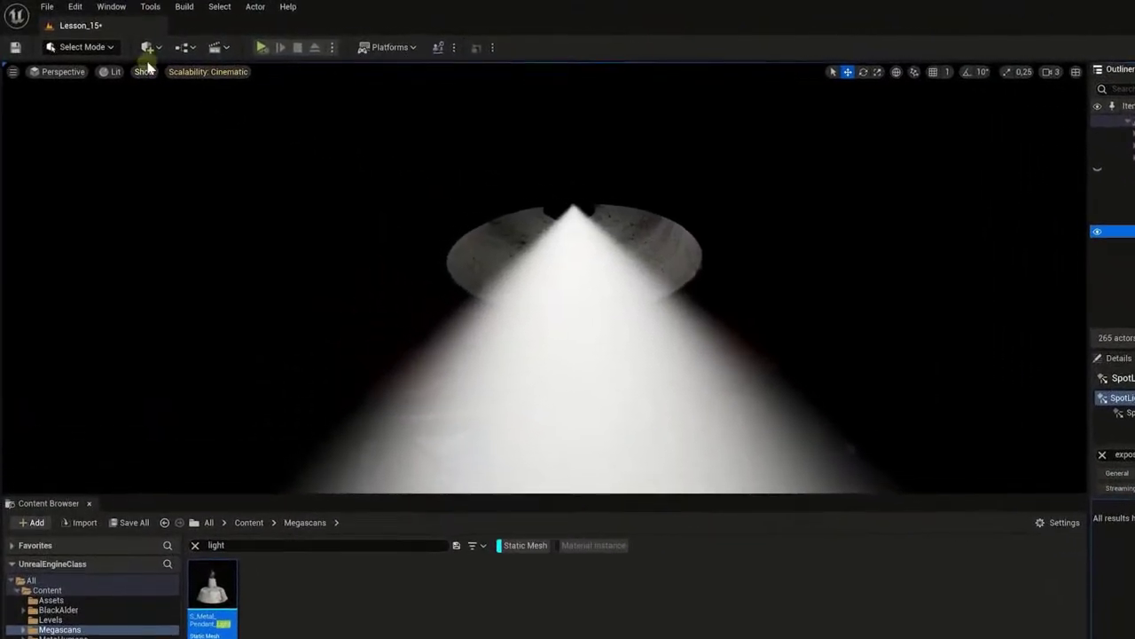
Step: Add a Sphere shape at the pendant lamp and scale it down uniformly to bulb size, about 0.05
left_click(157, 49)
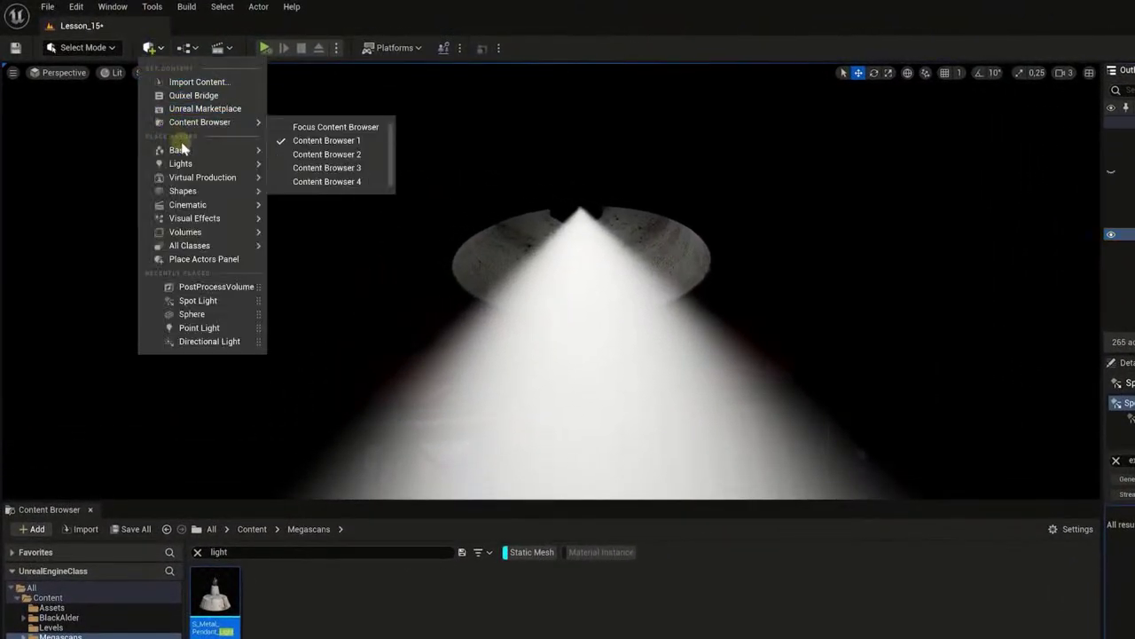
mouse_move(212, 193)
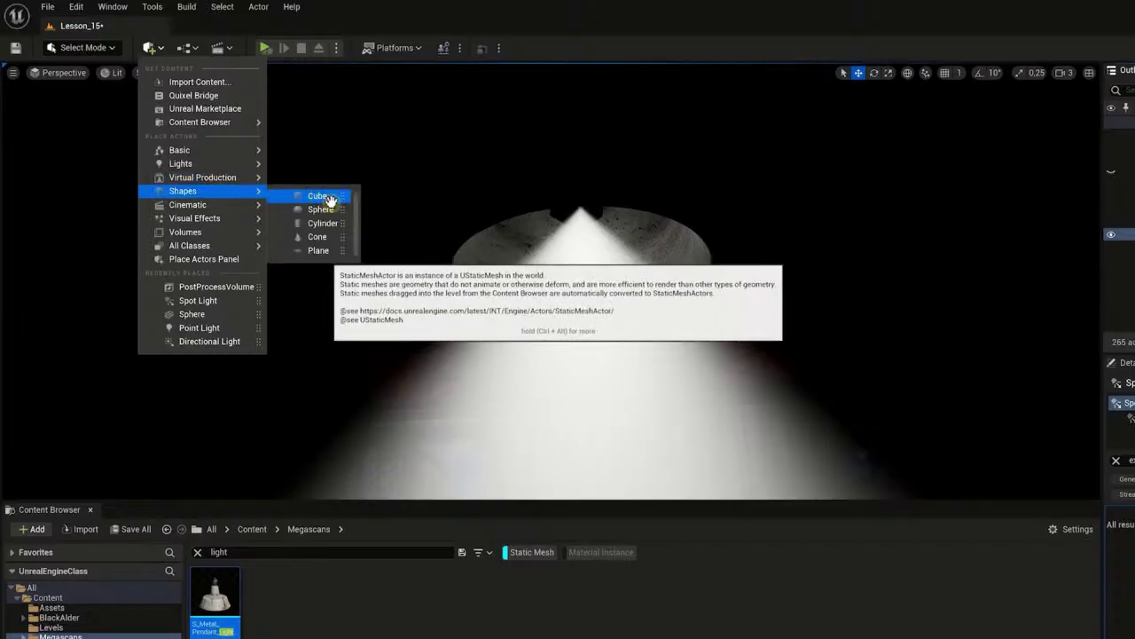
left_click_drag(324, 210, 594, 254)
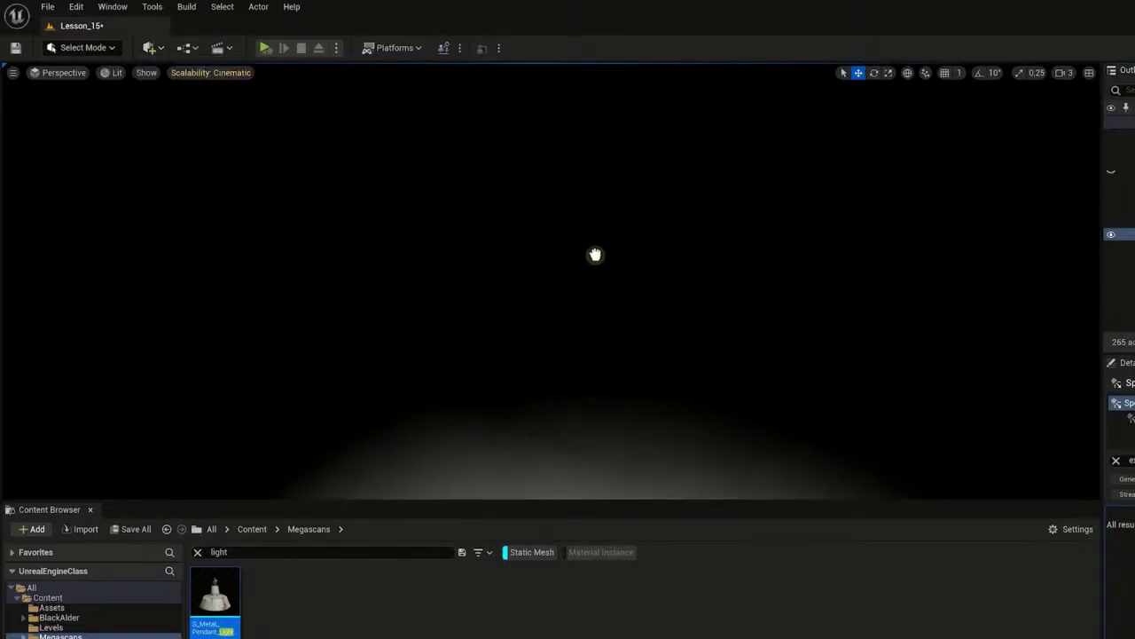
mouse_move(607, 254)
right_mouse_down()
mouse_move(648, 246)
mouse_move(621, 233)
mouse_move(612, 249)
right_mouse_up()
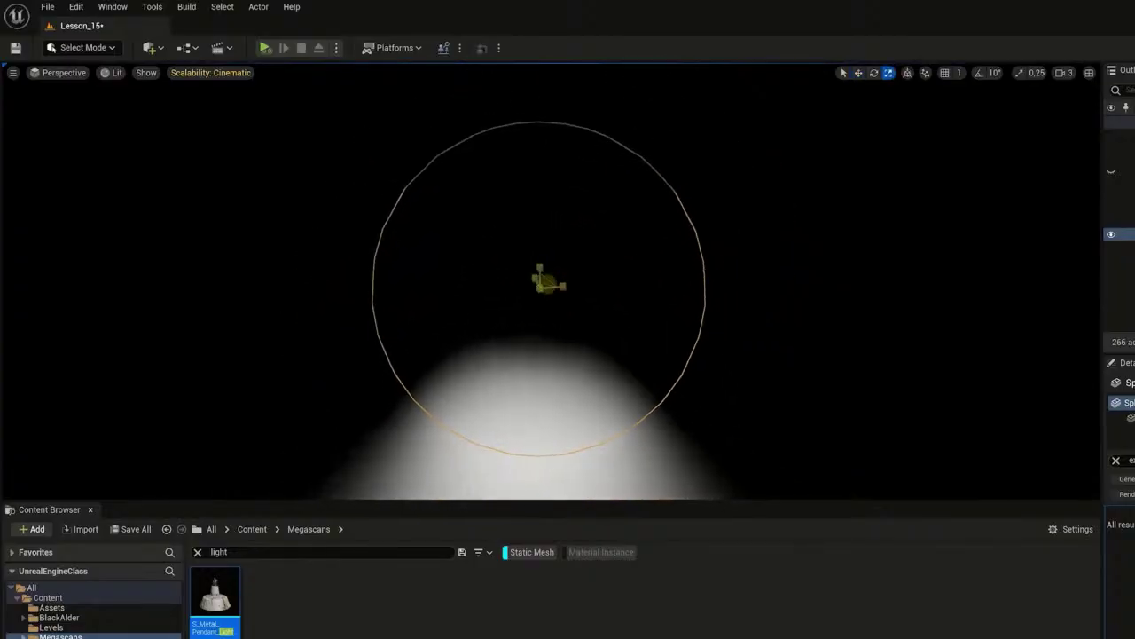
left_click_drag(547, 283, 489, 327)
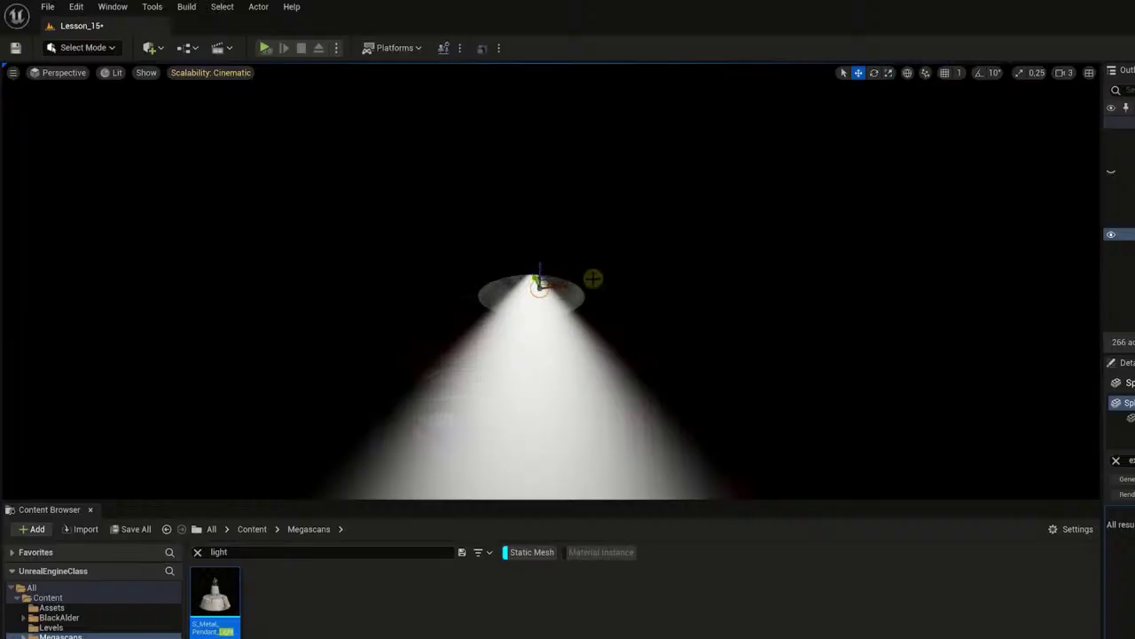
Step: Move the small sphere into the lampshade, in line with the spot light's source
scroll(588, 258, "up", 6)
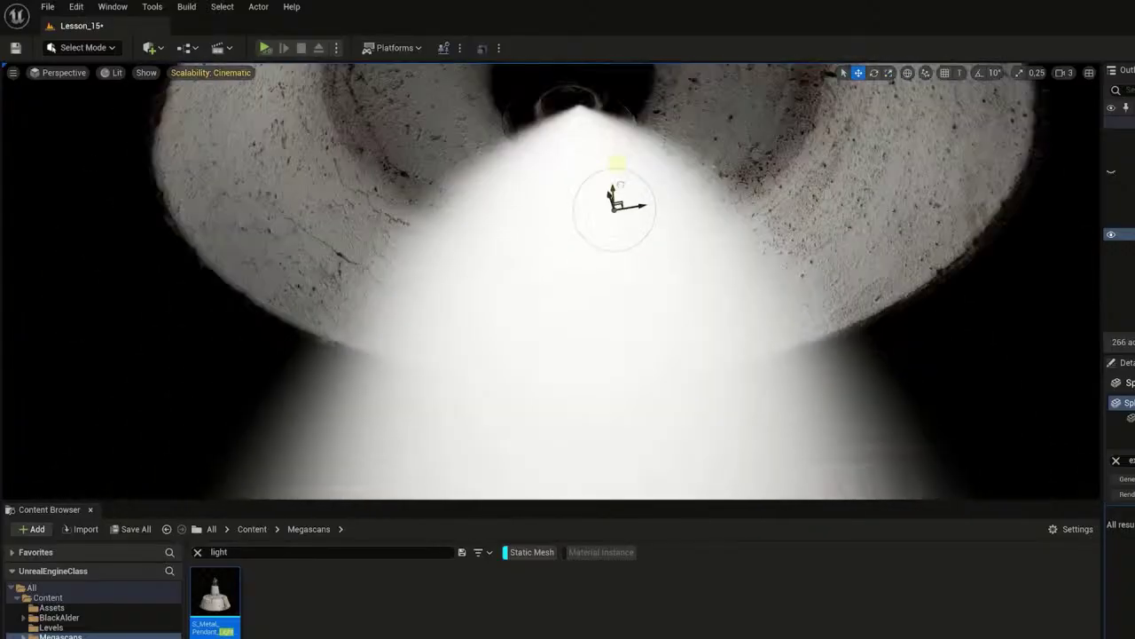
scroll(588, 258, "down", 5)
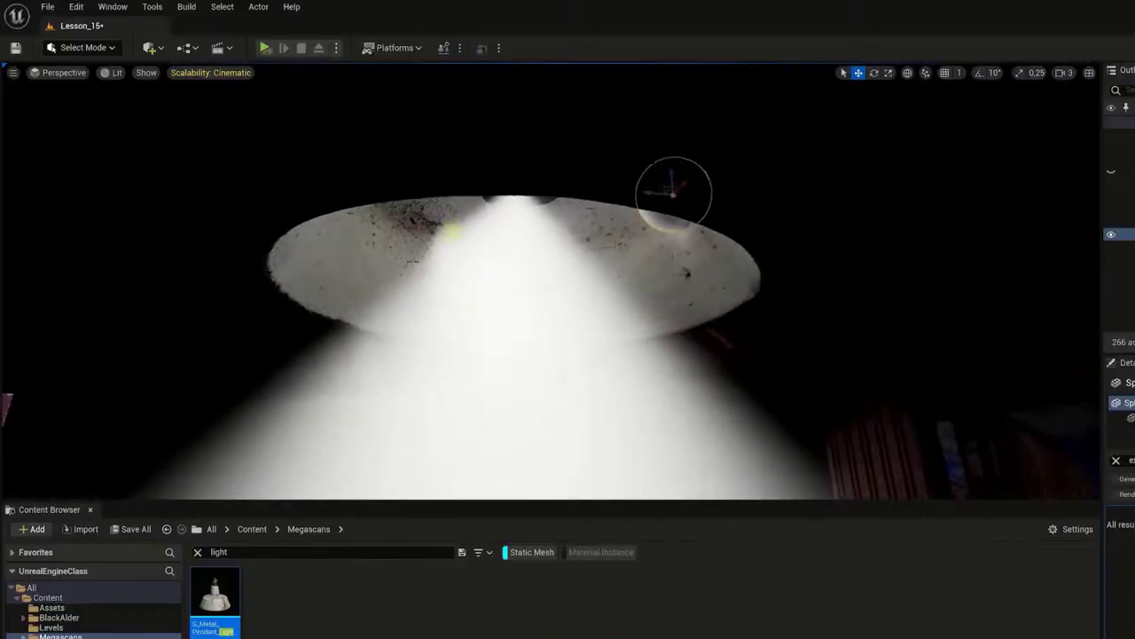
left_click_drag(654, 185, 615, 192)
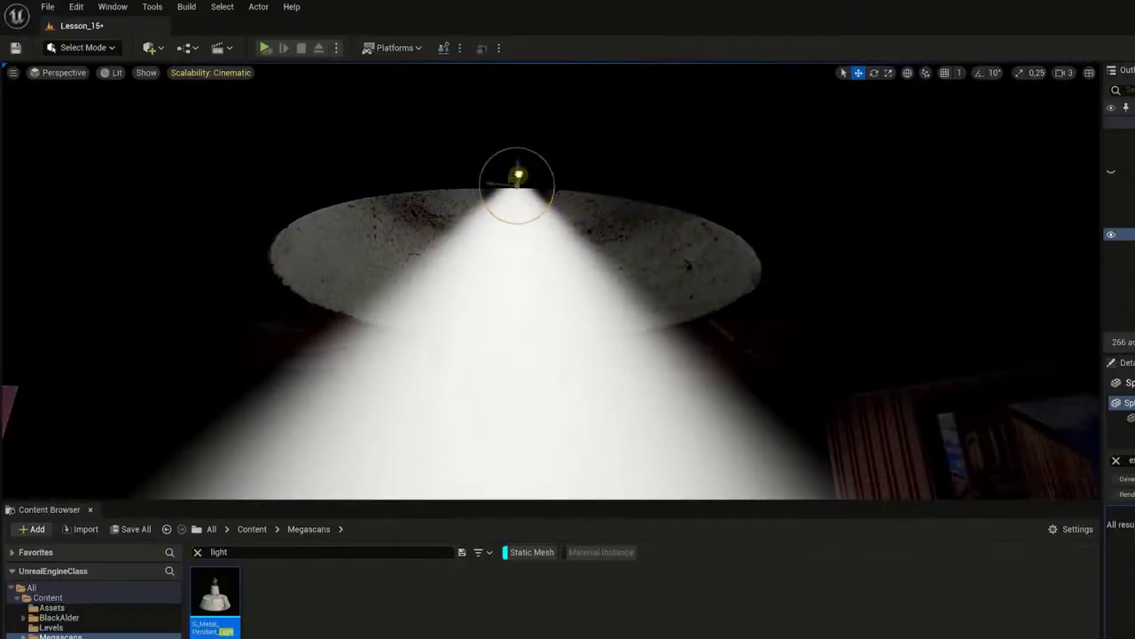
right_click_drag(616, 192, 596, 171)
Step: Switch the viewport to Unlit to seat the sphere in the lamp's socket opening, and return it to Lit mode
left_click(116, 74)
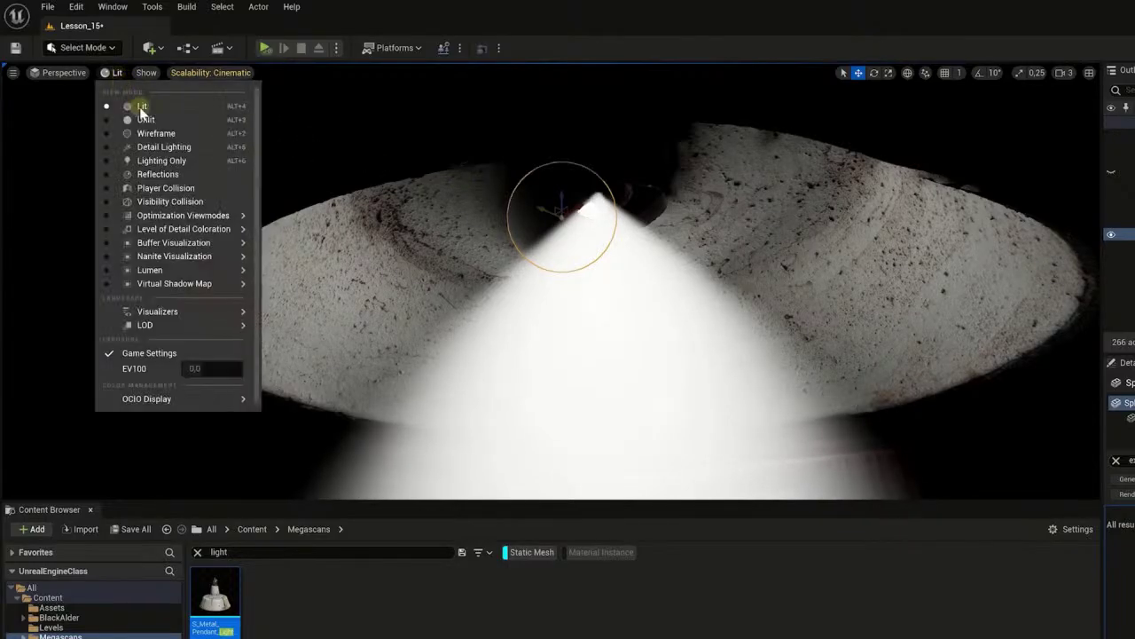
left_click(151, 119)
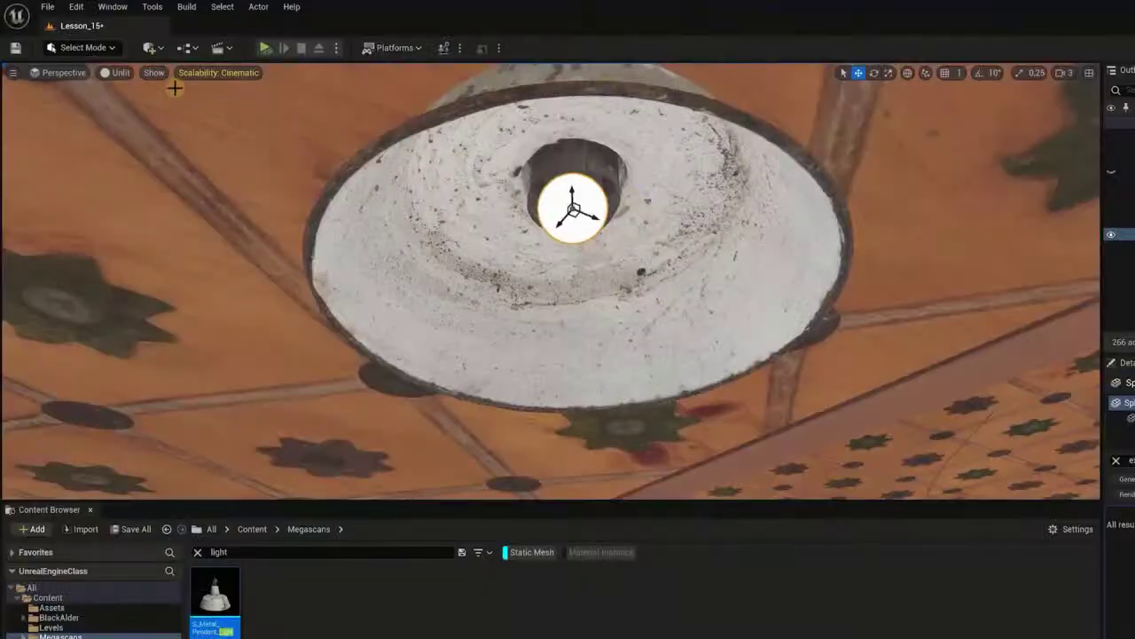
left_click(124, 75)
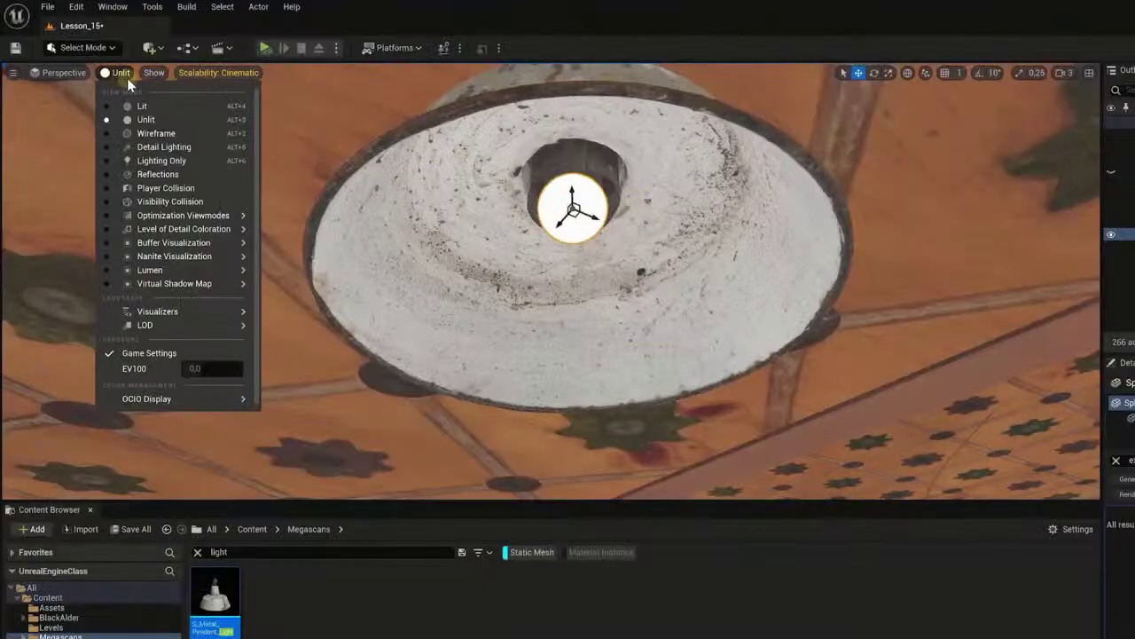
left_click(150, 105)
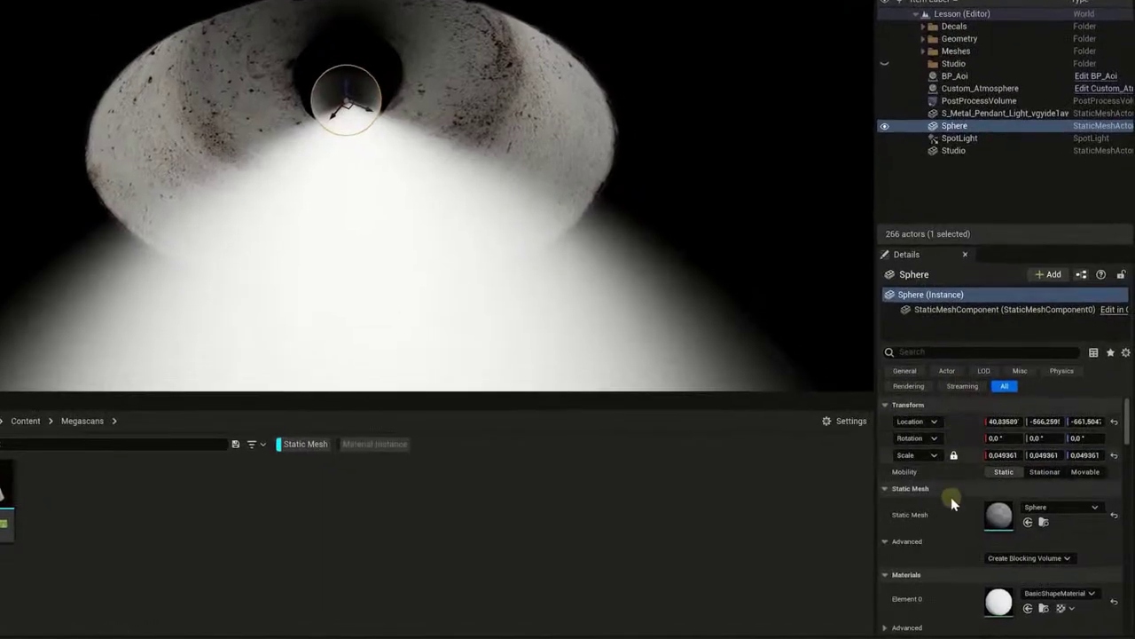
Step: Clear the Megascans asset search and create a new material named Light_Material in the Content folder
scroll(963, 522, "down", 3)
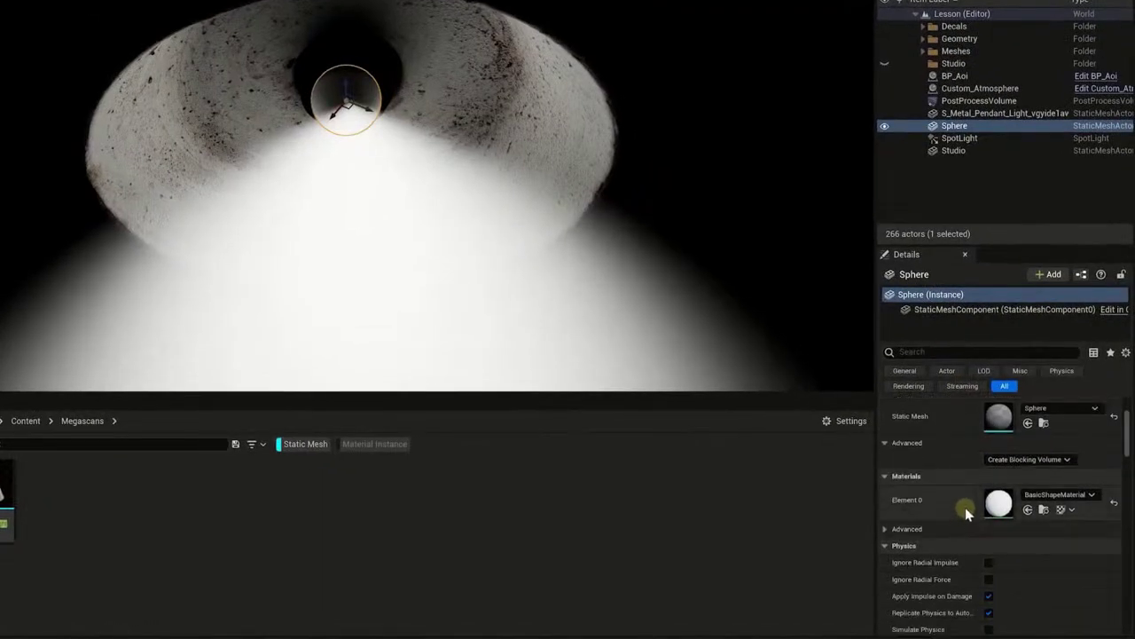
scroll(971, 476, "down", 1)
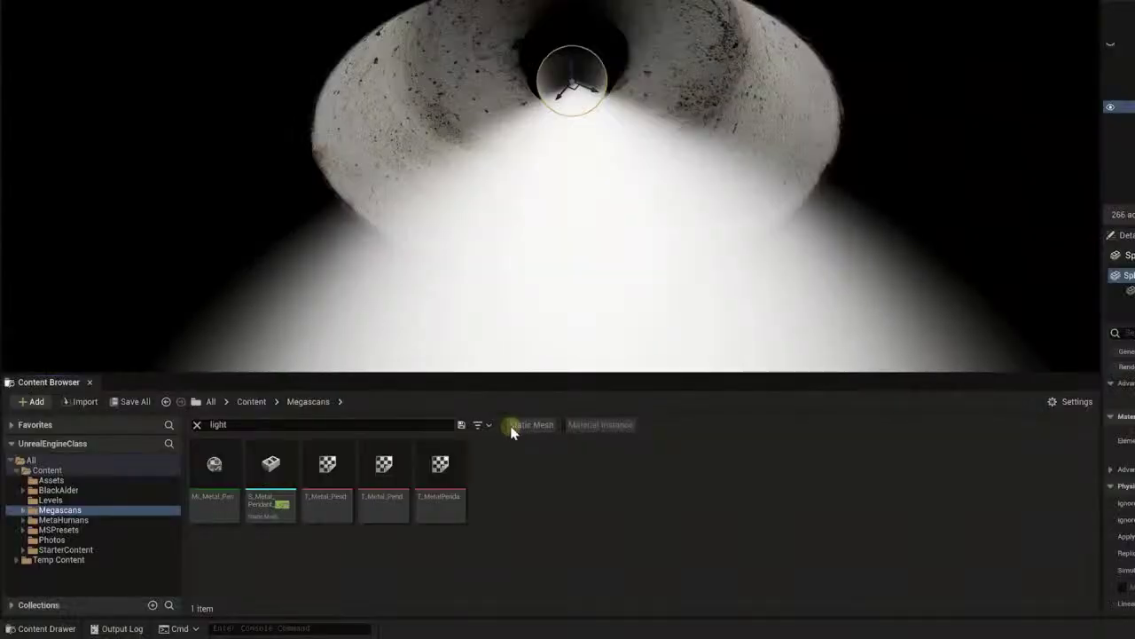
key("BackSpace")
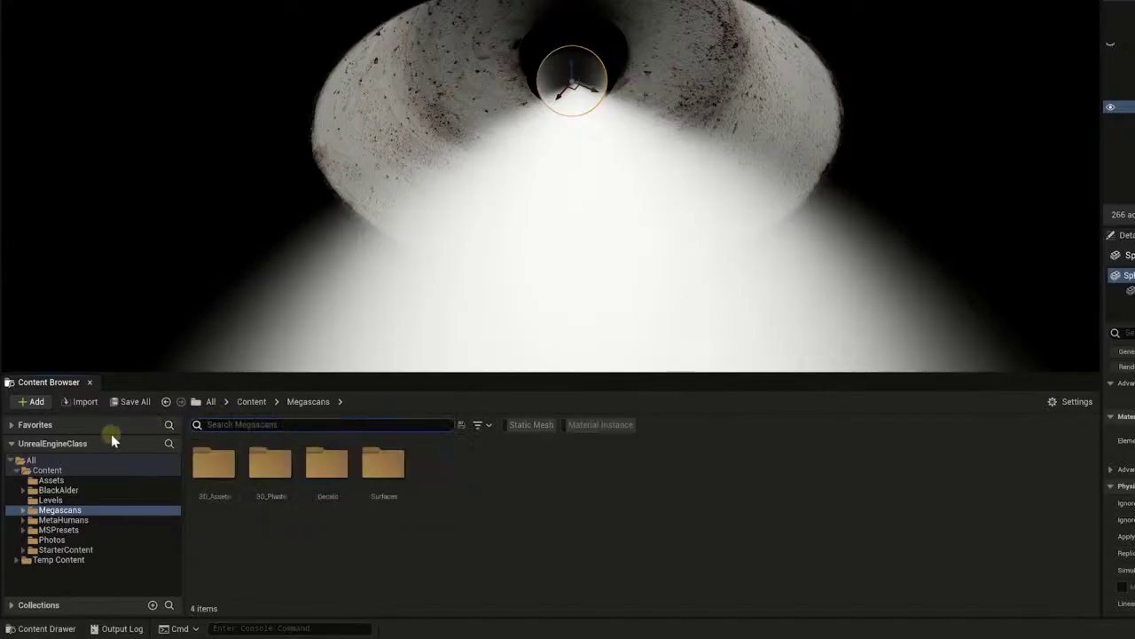
left_click(46, 470)
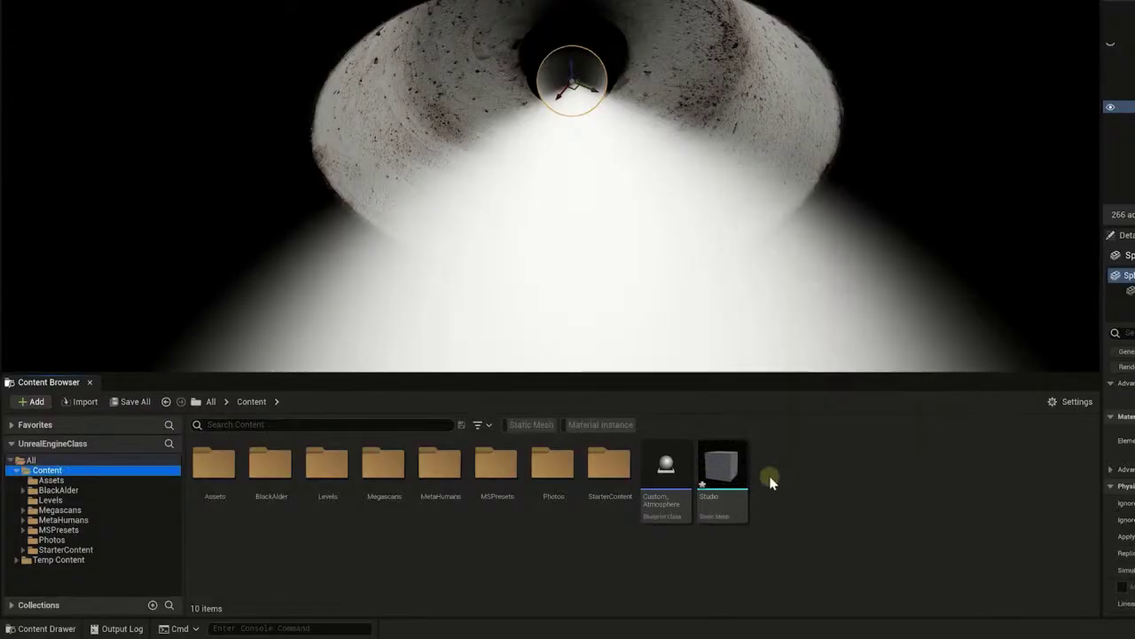
right_click(797, 481)
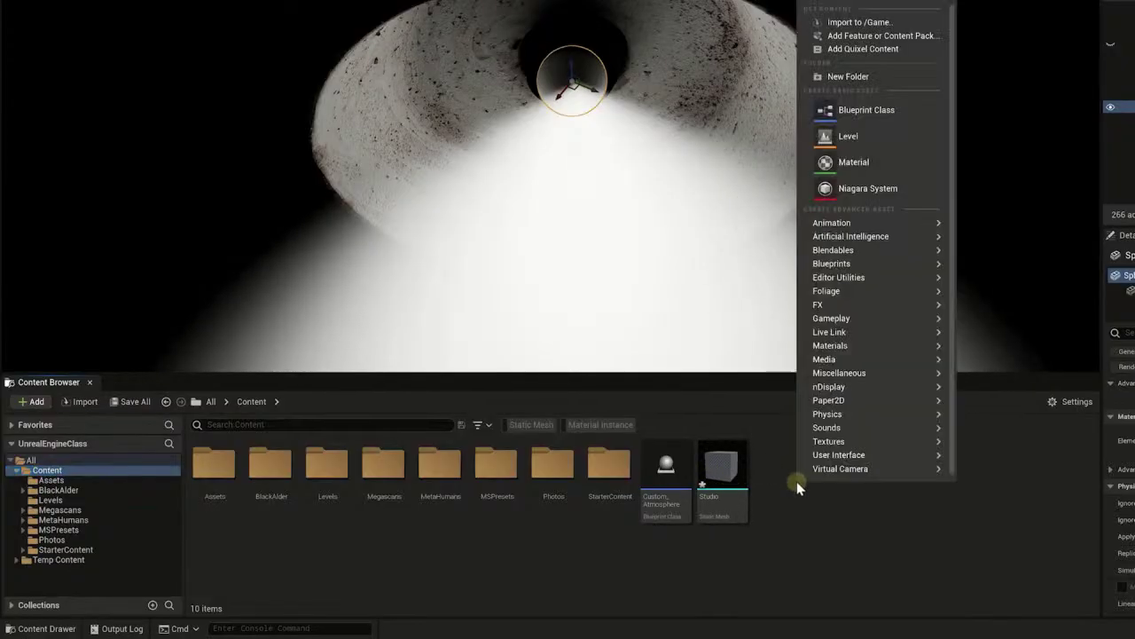
left_click(39, 403)
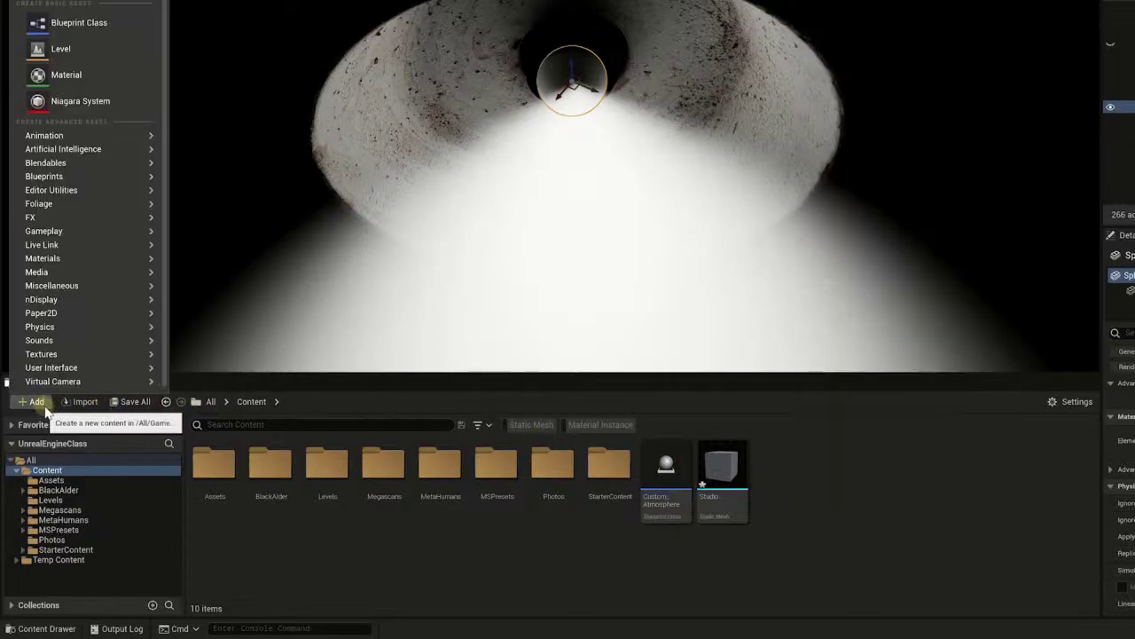
left_click(94, 78)
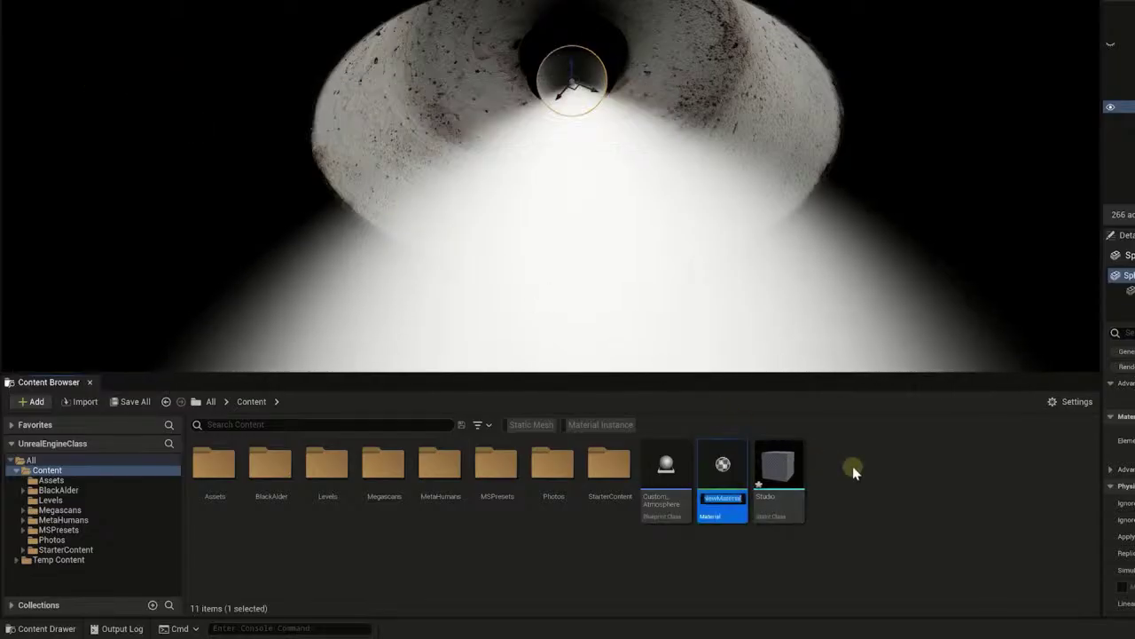
type("Ligh")
type("t_Material")
key("Return")
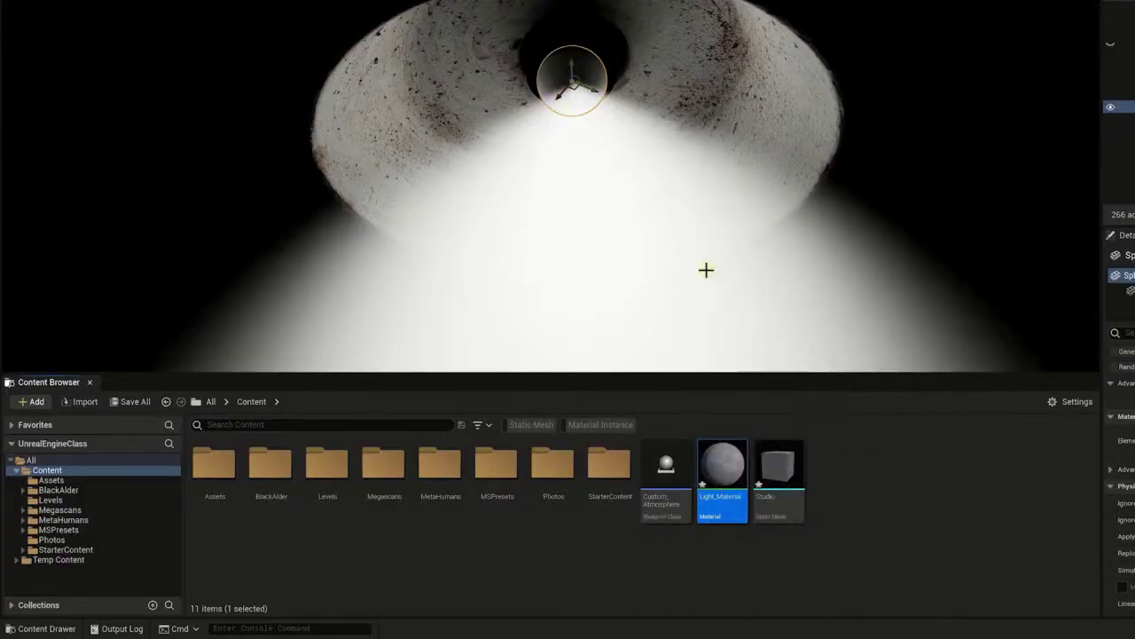
Step: Assign Light_Material to the bulb sphere's Element 0 material slot
left_click_drag(722, 470, 1000, 456)
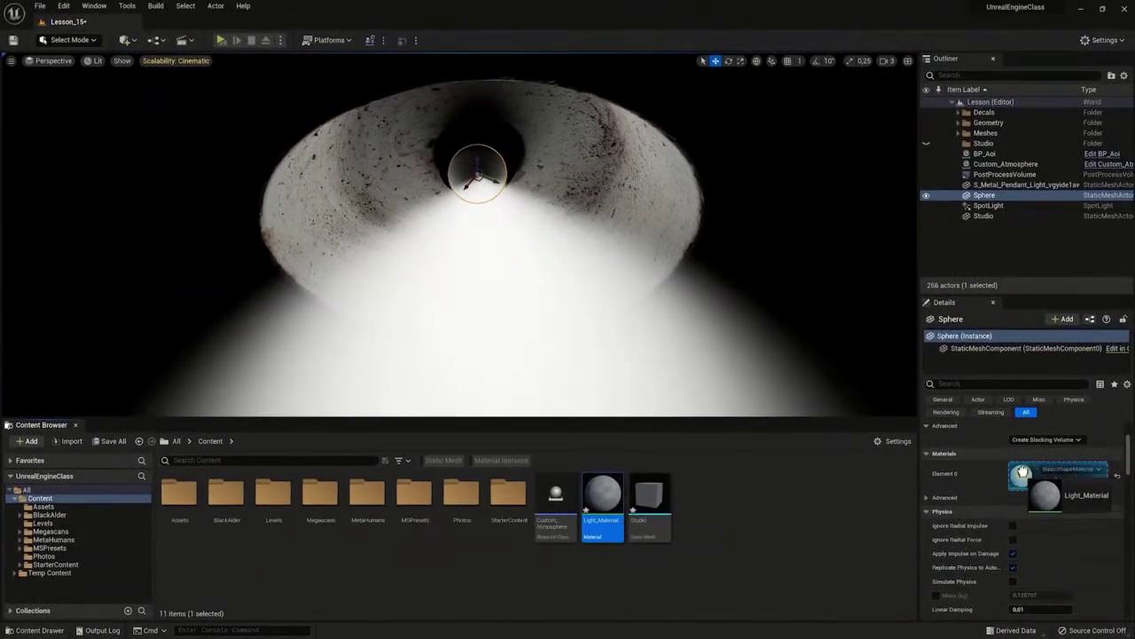
left_click_drag(1022, 473, 1024, 476)
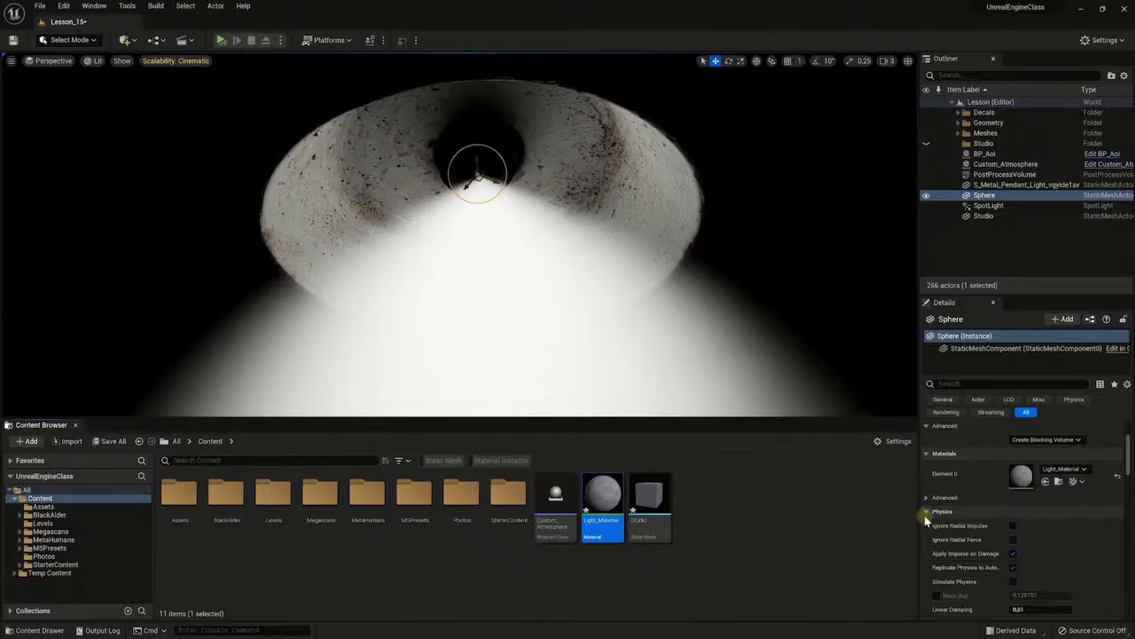
Step: Make Light_Material glow by wiring a white Constant3Vector (1, 1, 1) into Emissive Color, save it and close its editor
double_click(603, 492)
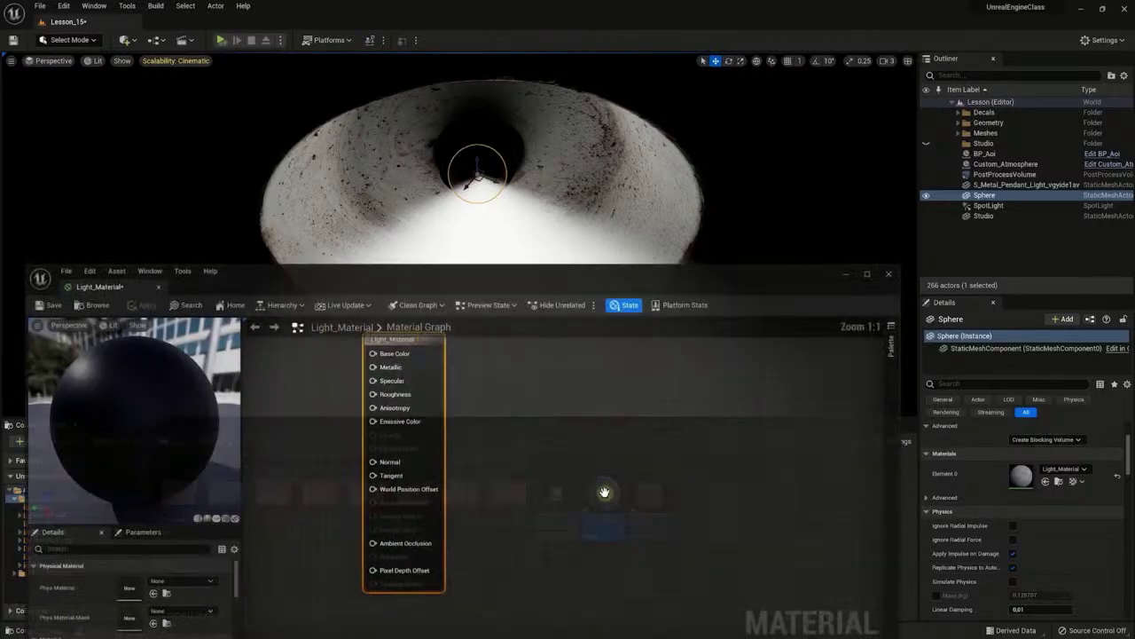
left_click_drag(646, 281, 672, 122)
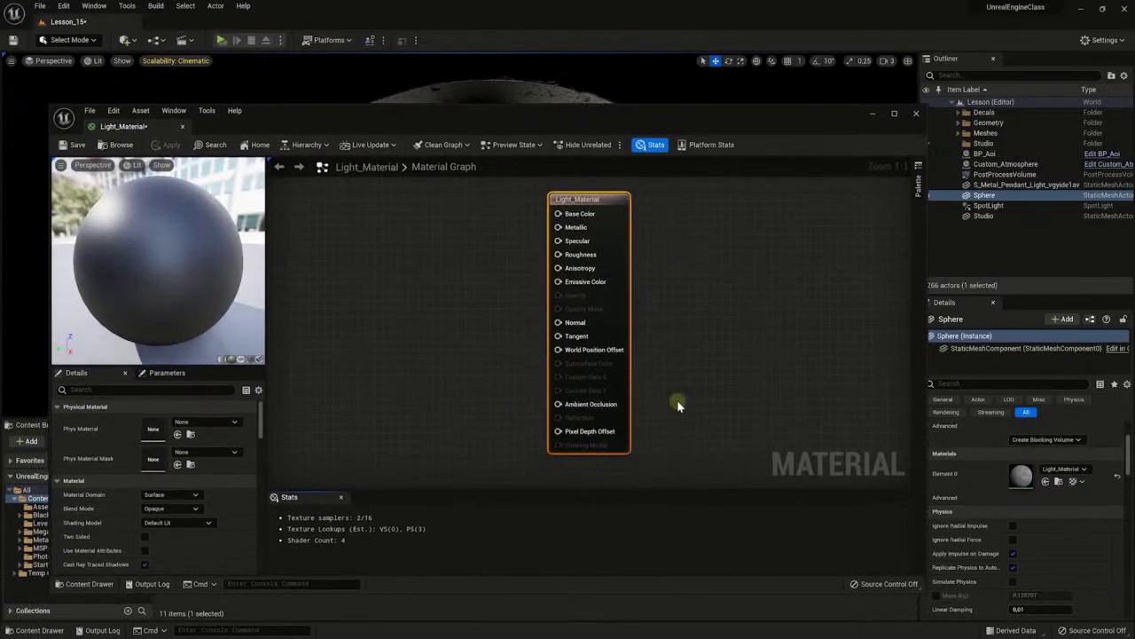
scroll(494, 278, "down", 2)
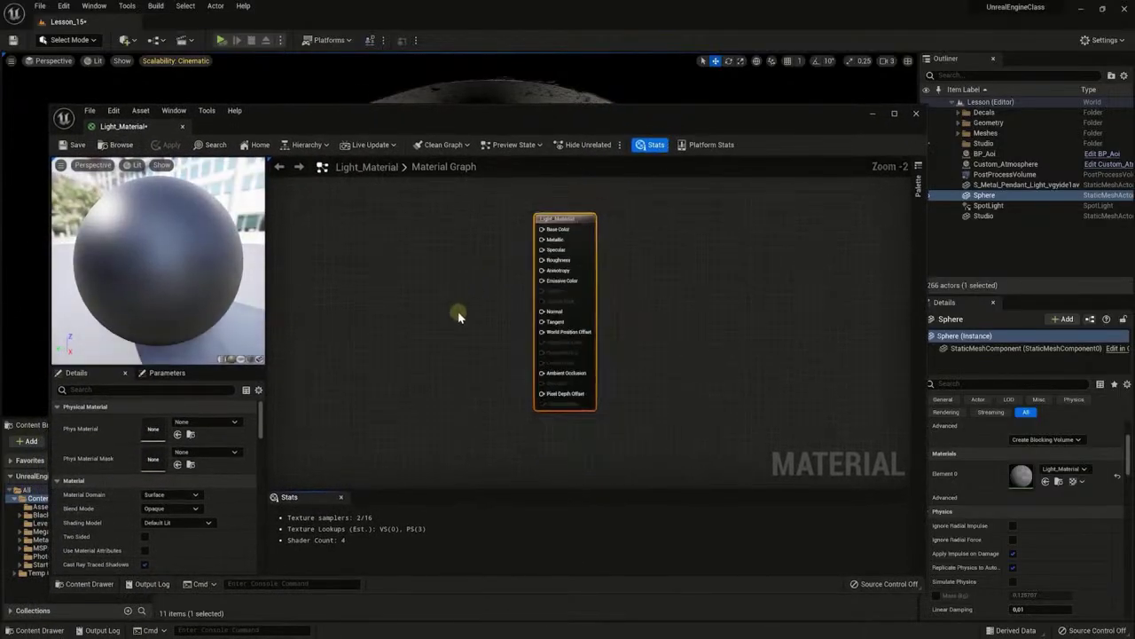
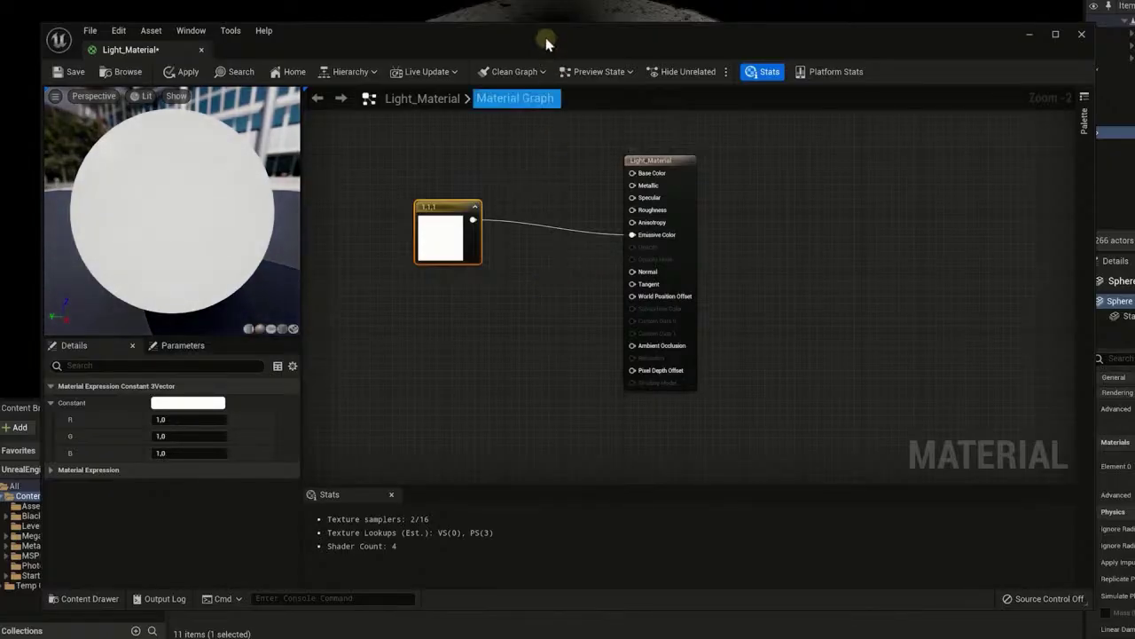
left_click_drag(546, 24, 543, 180)
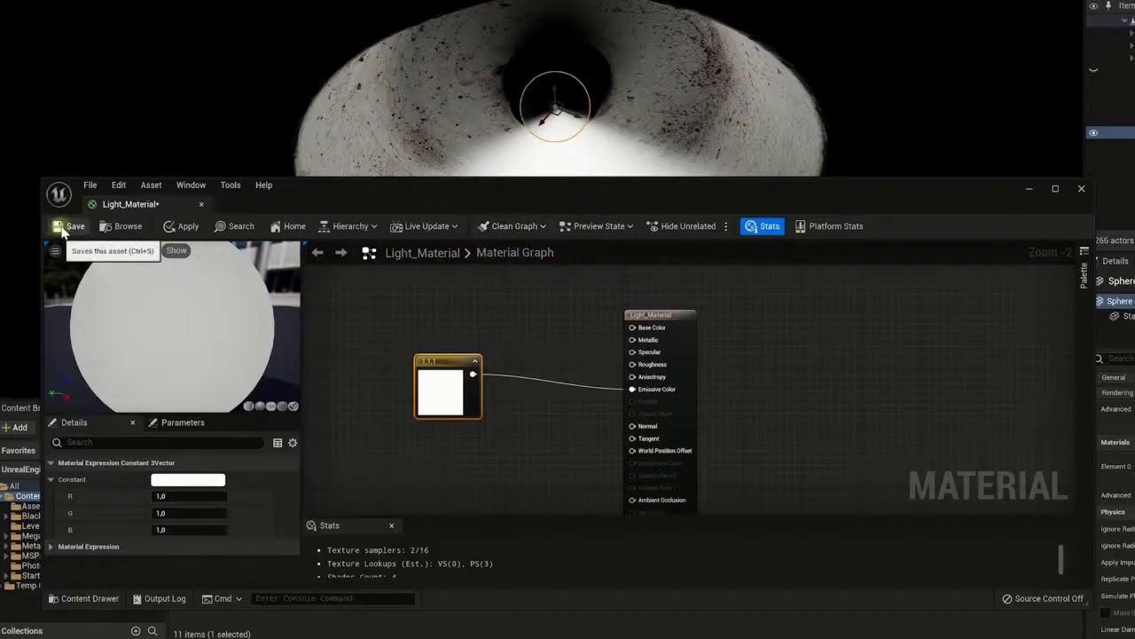
left_click(74, 228)
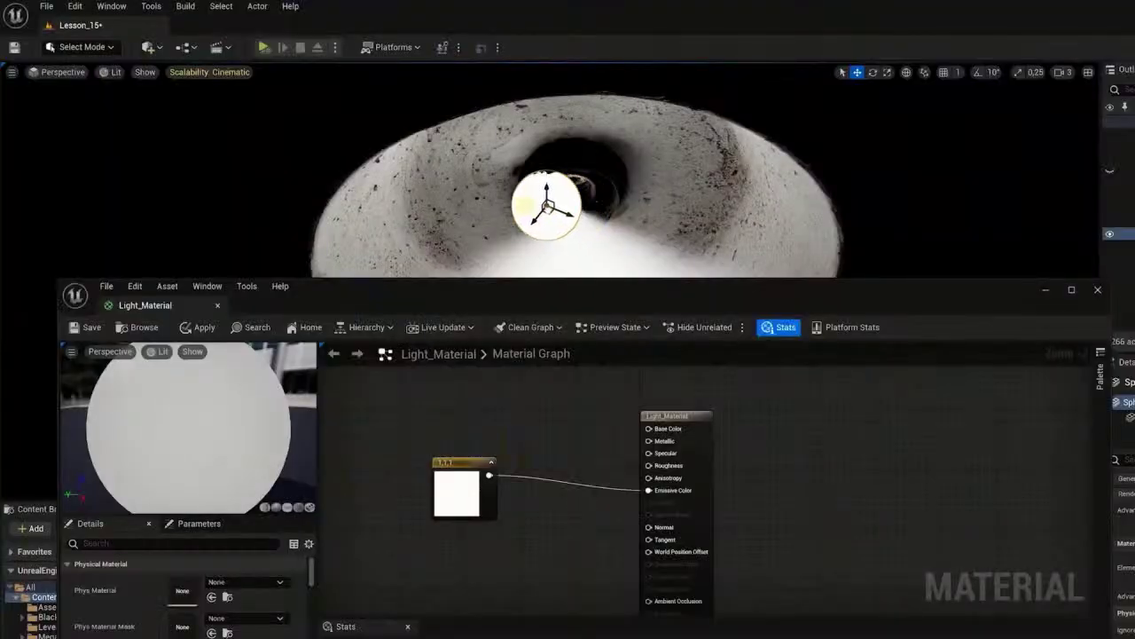
left_click_drag(547, 206, 450, 195)
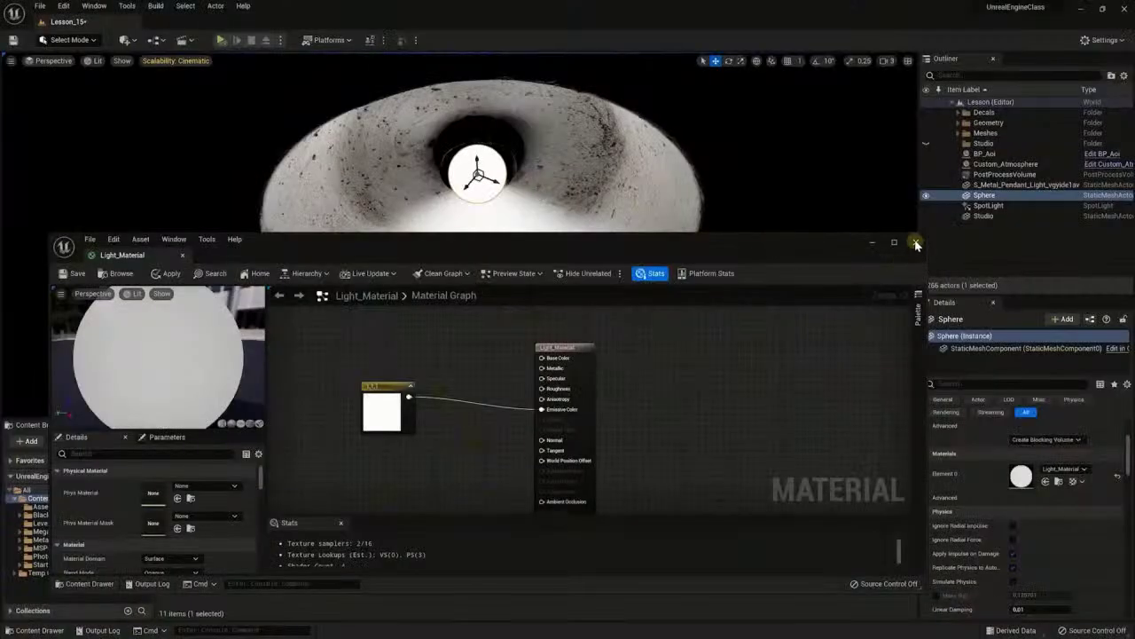
left_click(917, 244)
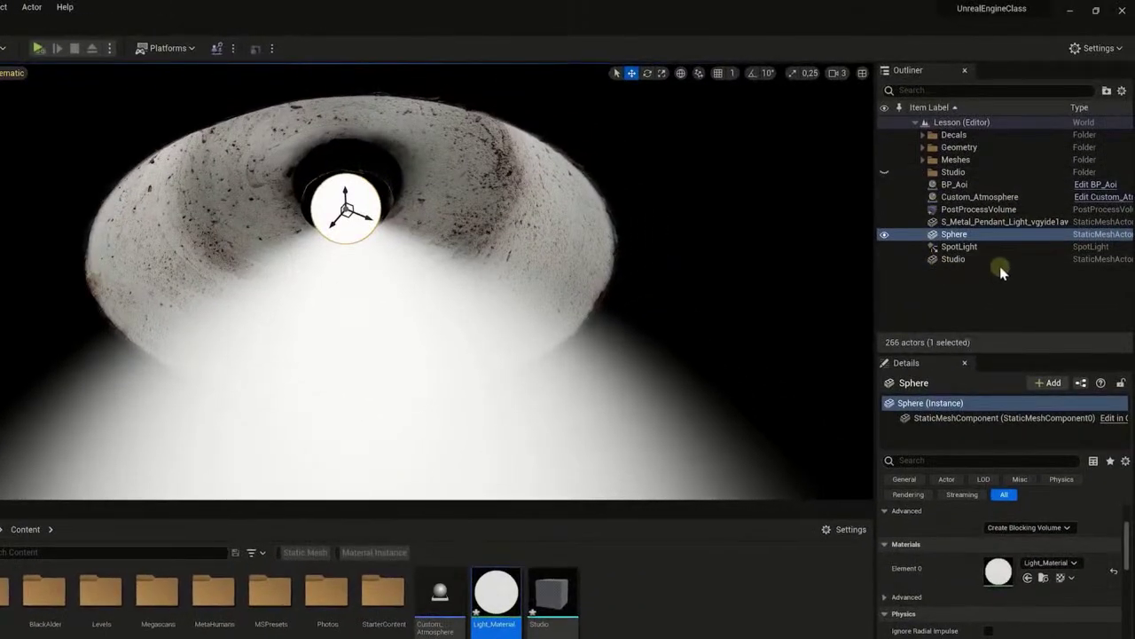
Step: Toggle the pendant lamp mesh's visibility off and on to check the lampshade separately from the bulb and light
left_click(975, 223)
left_click(885, 222)
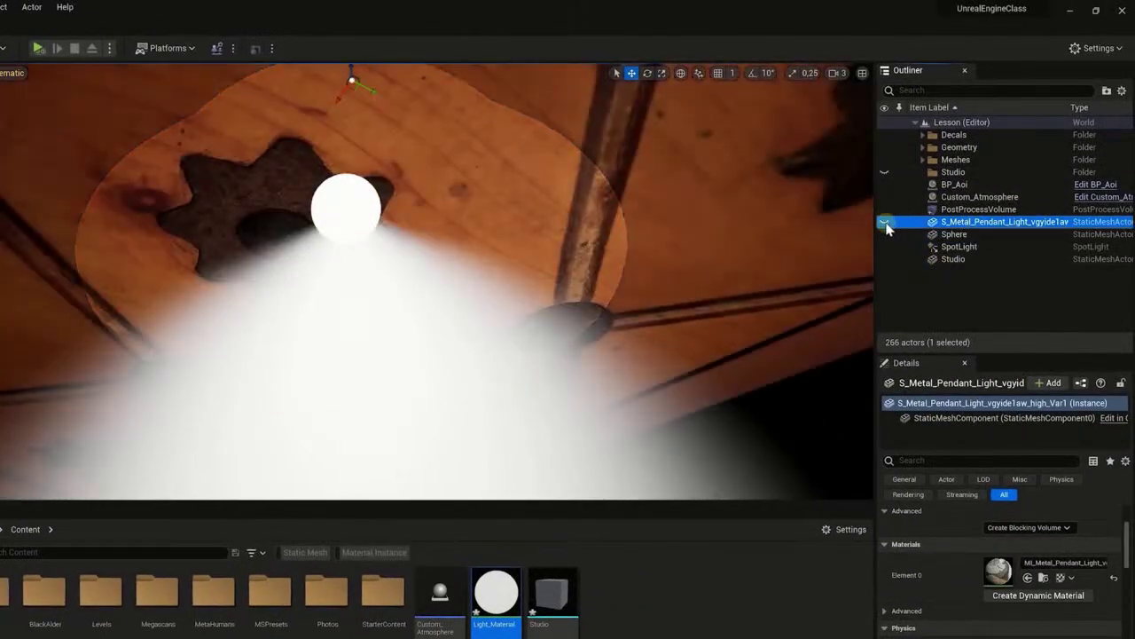
left_click(885, 222)
left_click(885, 222)
left_click(884, 222)
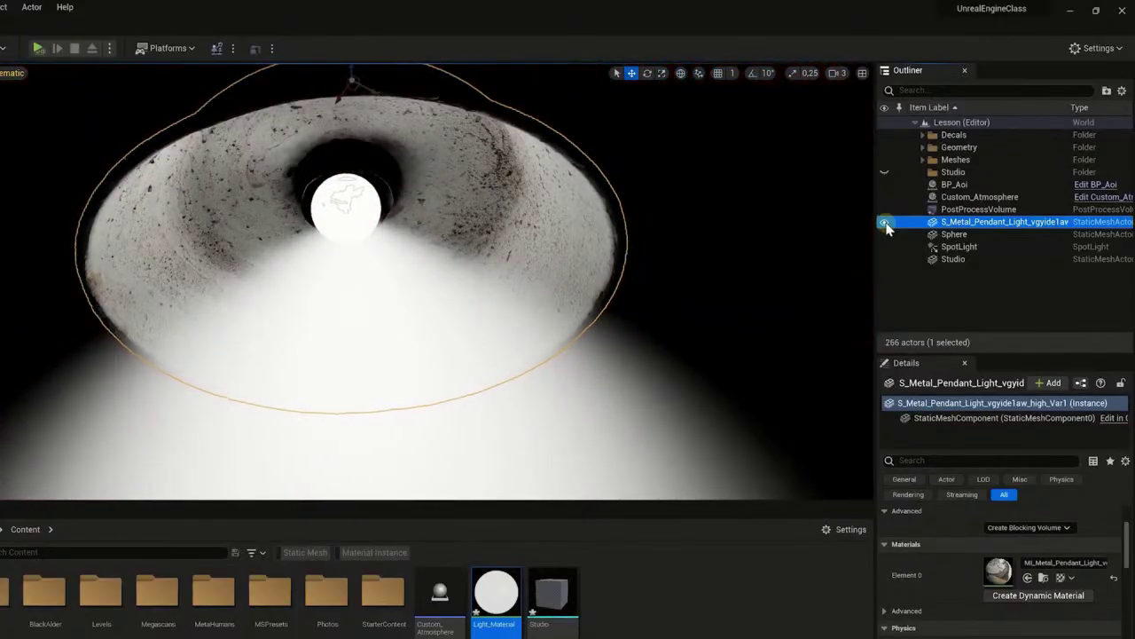
Step: Attach the Sphere and the SpotLight to the S_Metal_Pendant_Light mesh as children, and frame the lamp
left_click(938, 235)
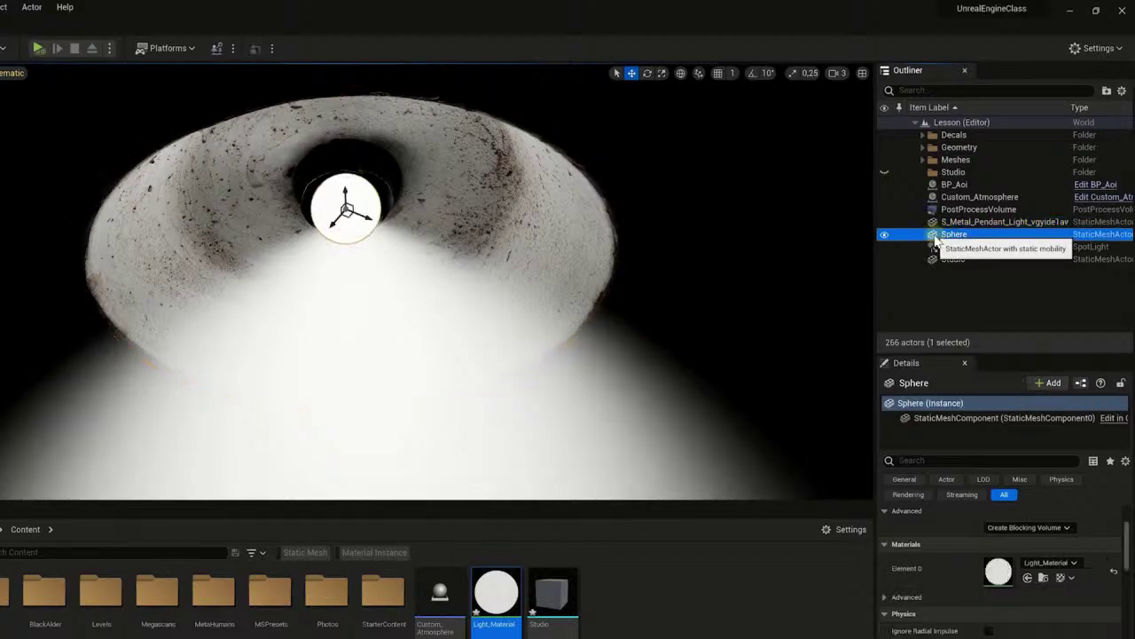
left_click_drag(937, 237, 966, 226)
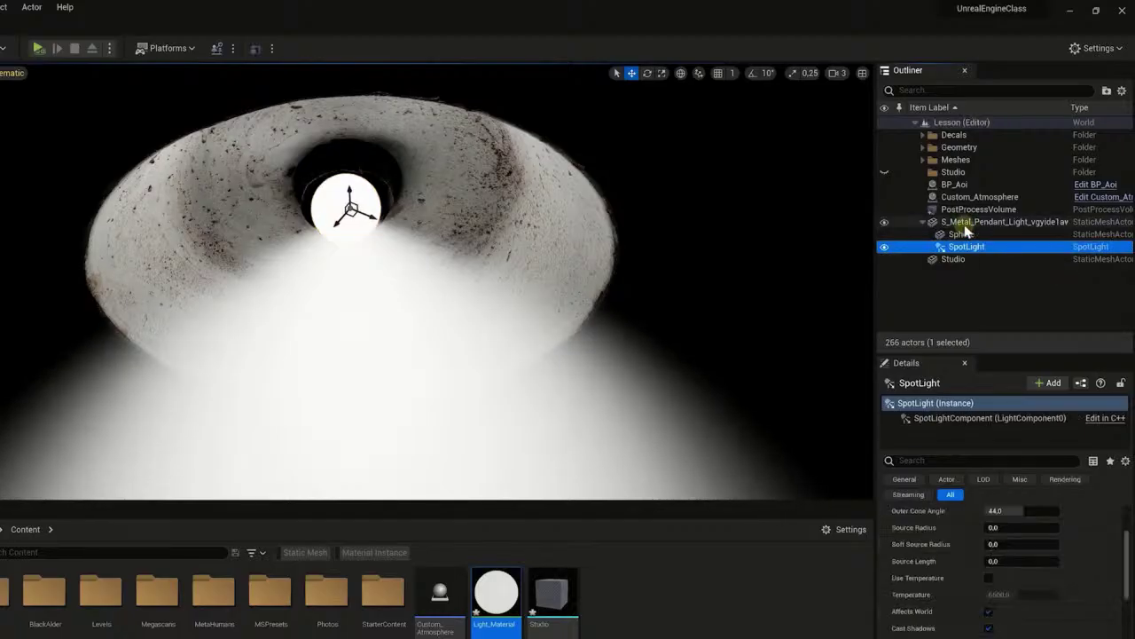
left_click(965, 225)
key("f")
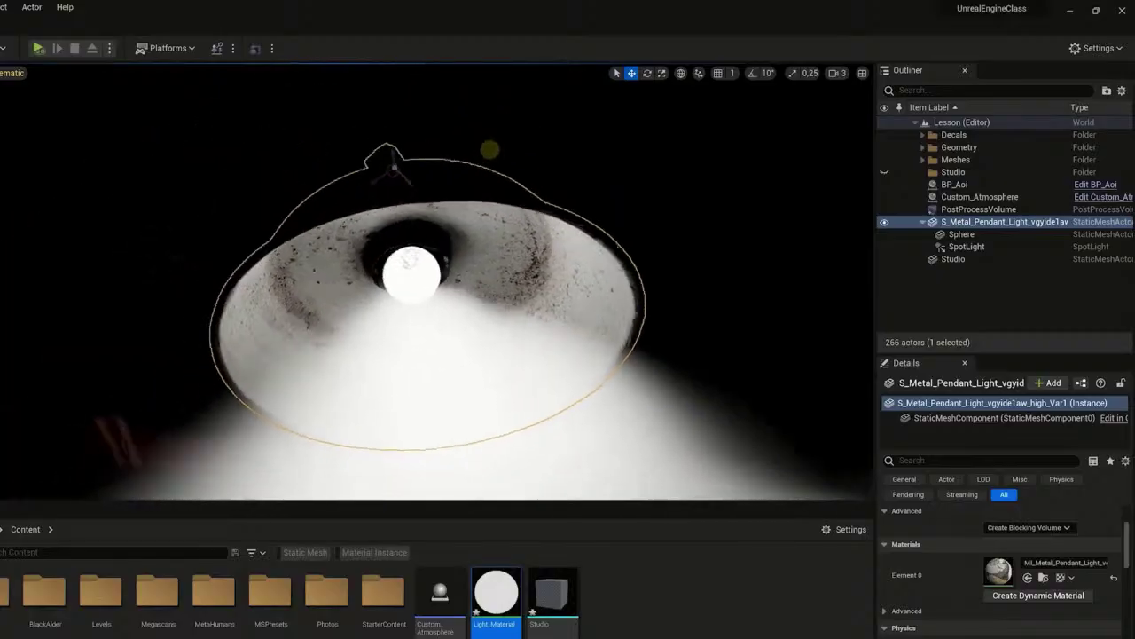
Step: Duplicate the pendant lamp with its sphere and spot light, placing the copy farther along the bar counter
mouse_move(381, 284)
right_mouse_down()
mouse_move(417, 297)
mouse_move(373, 284)
right_mouse_up()
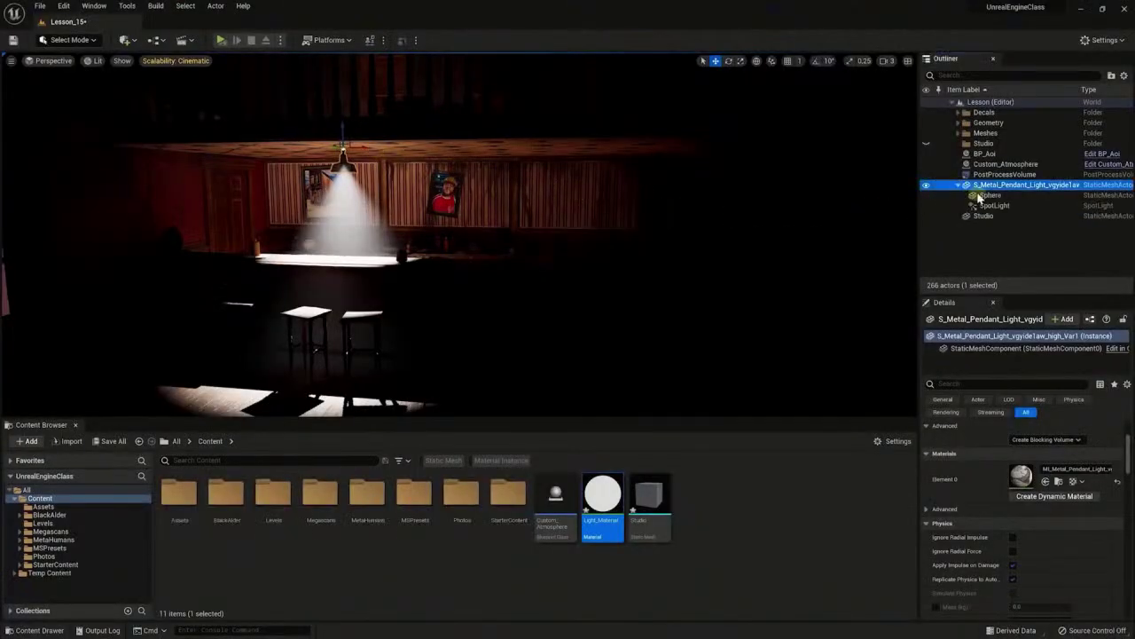
left_click(994, 205, "shift")
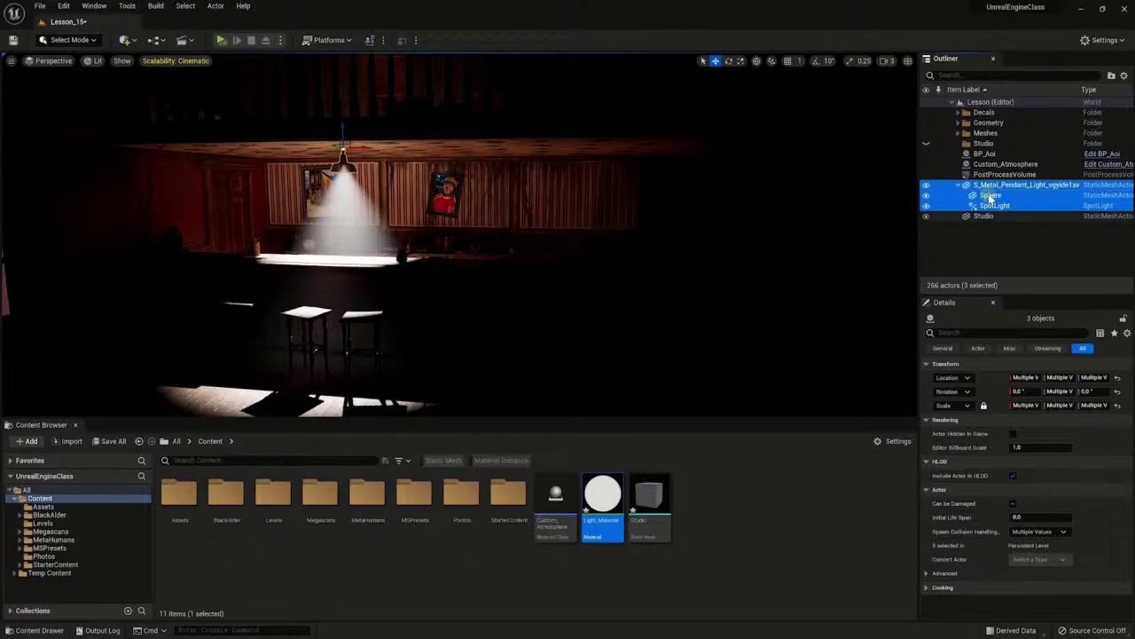
left_click_drag(366, 145, 528, 158, "alt")
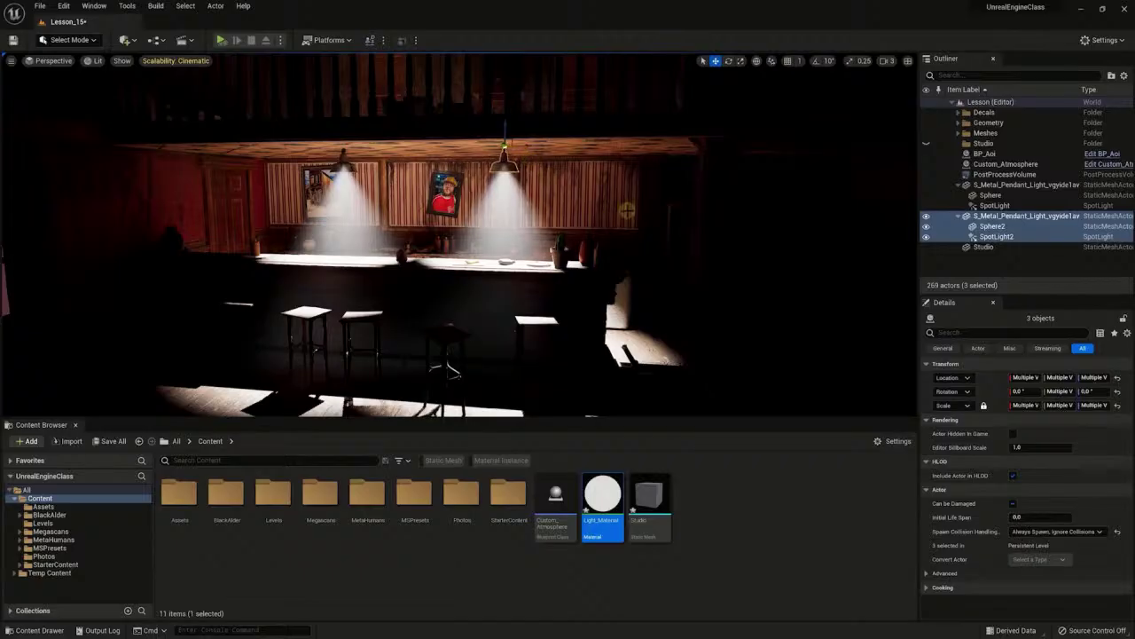
mouse_move(529, 160)
right_mouse_down()
mouse_move(505, 169)
mouse_move(532, 160)
right_mouse_up()
right_click_drag(583, 191, 619, 222)
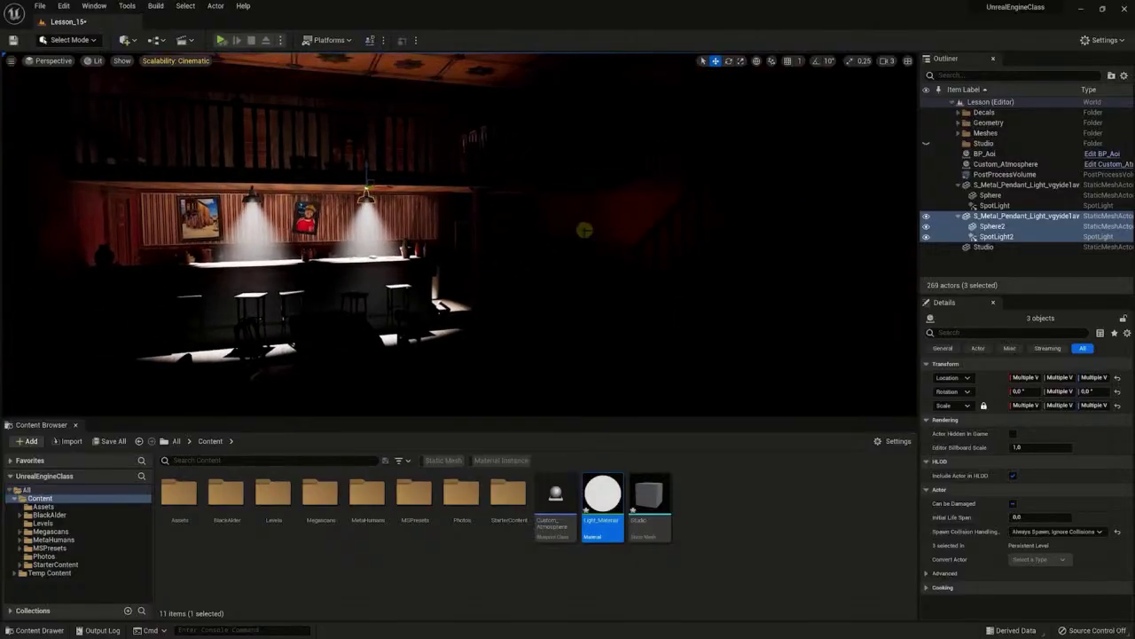
Step: Switch the viewport to Unlit mode and view the patterned wooden ceiling up close
left_click(98, 67)
left_click(122, 92)
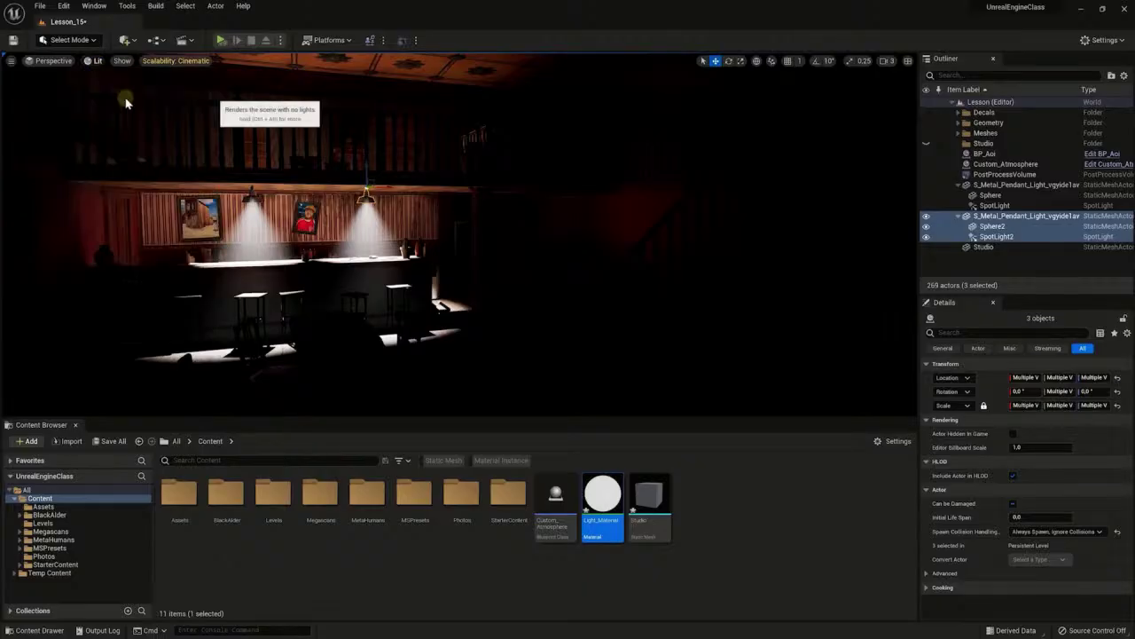
key("w")
right_click_drag(539, 226, 533, 226)
right_click_drag(462, 206, 400, 337)
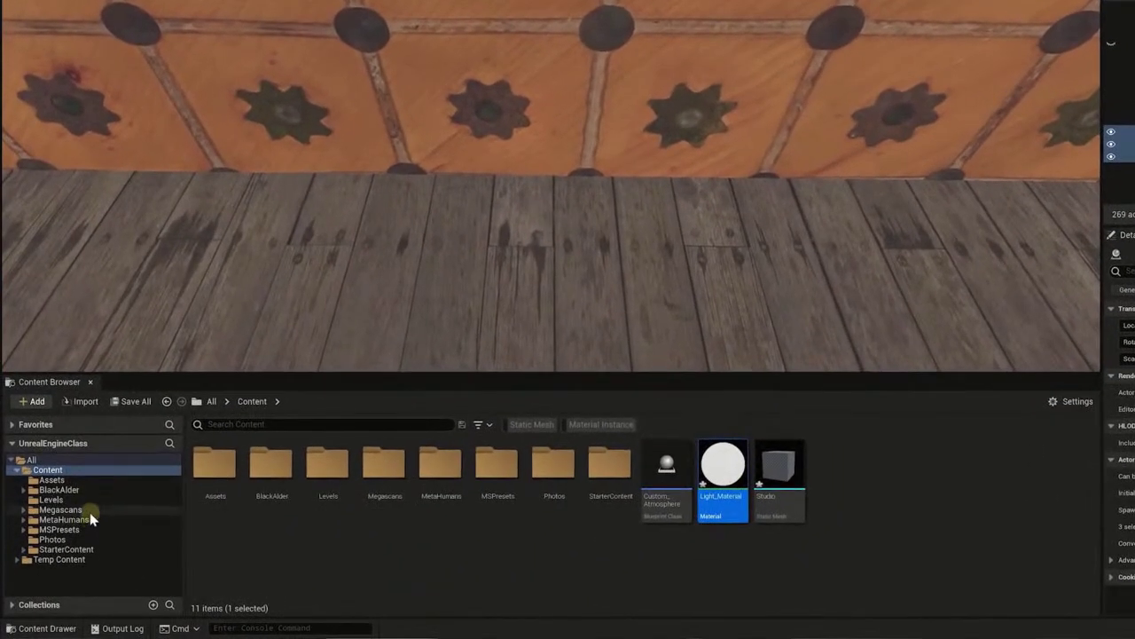
Step: Search the Megascans static meshes for "lamp", place the S_Fluorescent_Ceiling_Lamp on the wooden ceiling and frame it
left_click(90, 512)
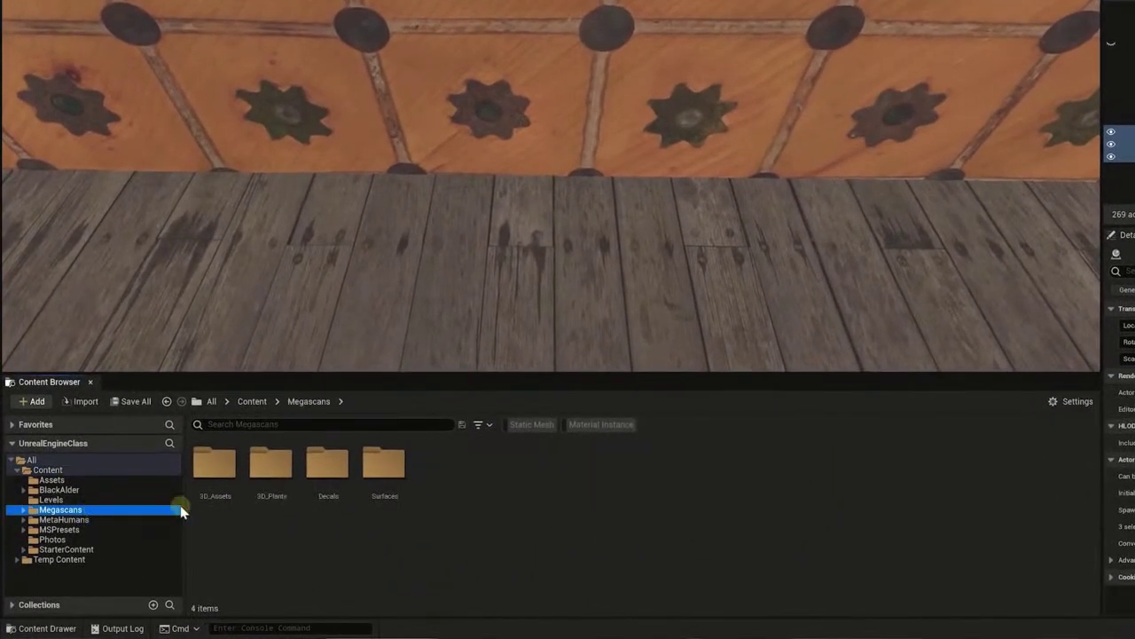
left_click(522, 427)
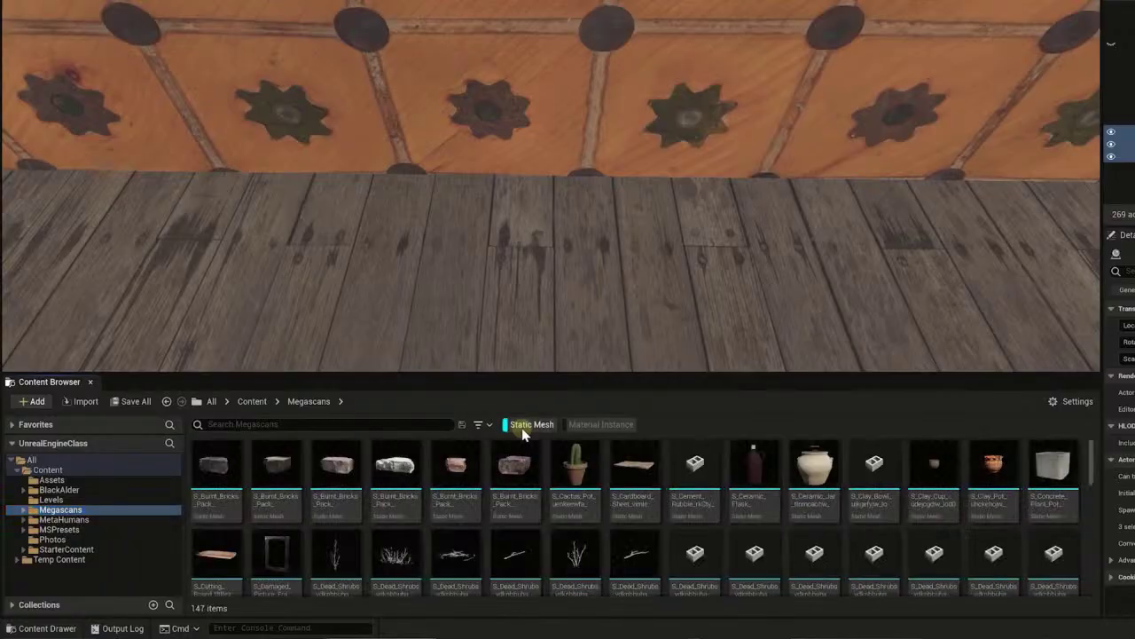
left_click(346, 433)
type("lam")
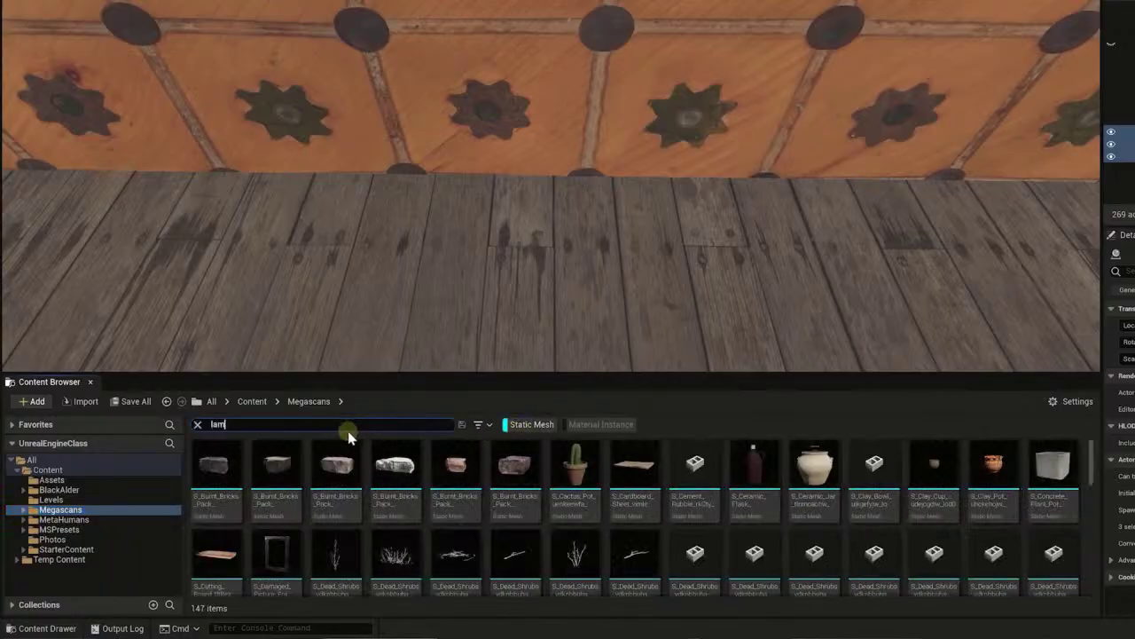
type("p")
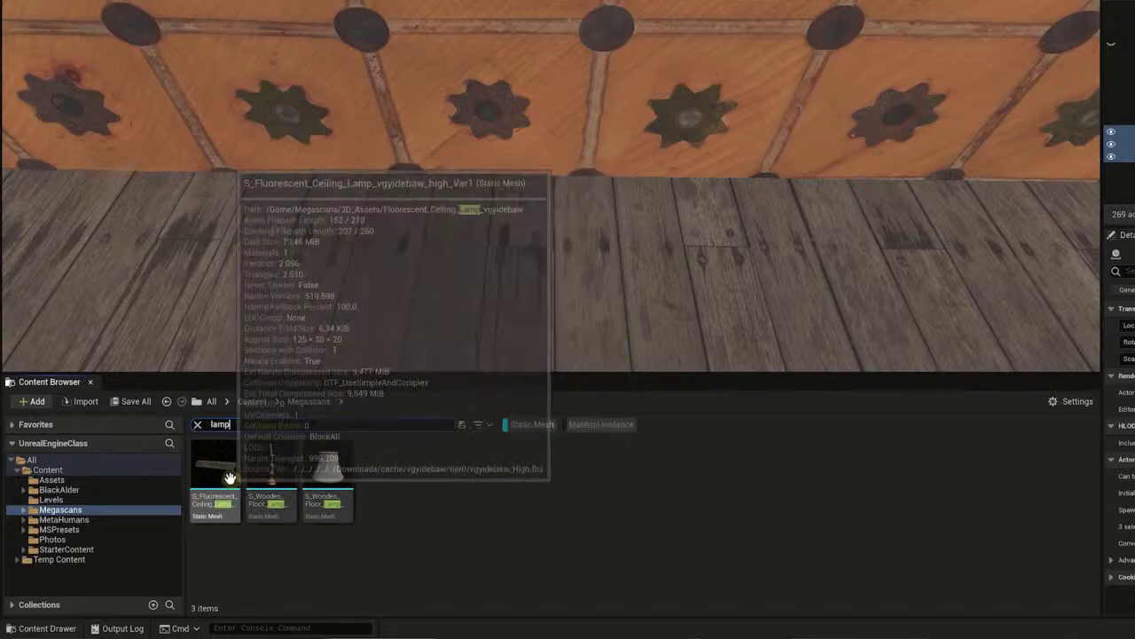
left_click_drag(213, 468, 490, 96)
key("f")
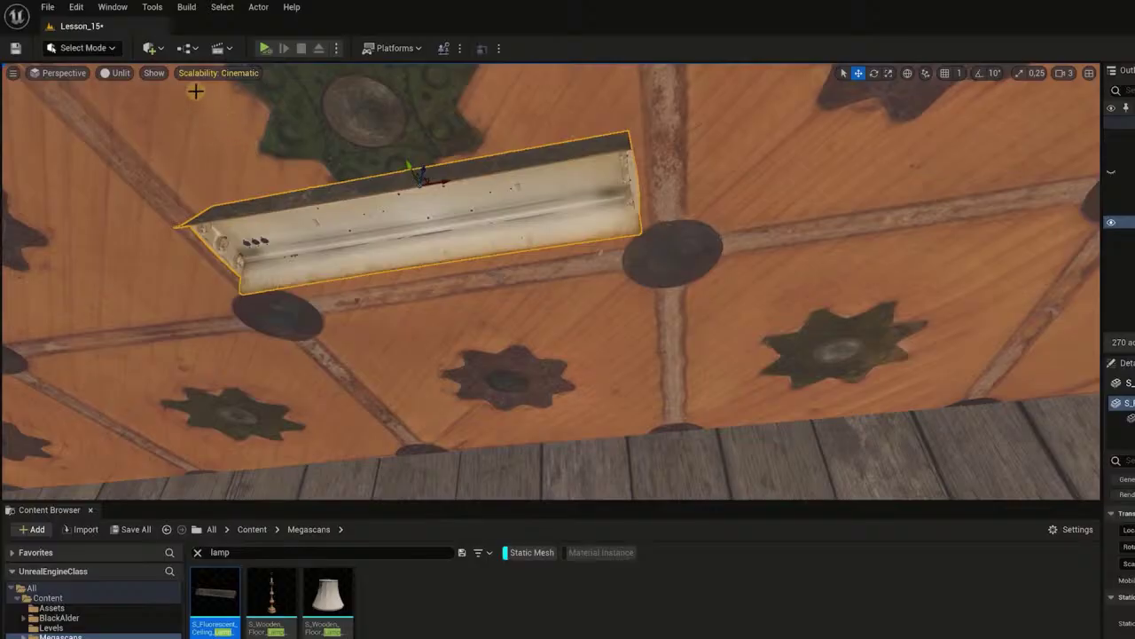
Step: Add a Rect Light just below the fluorescent ceiling lamp and rotate it to face downward, at about -87.4° pitch
left_click(150, 48)
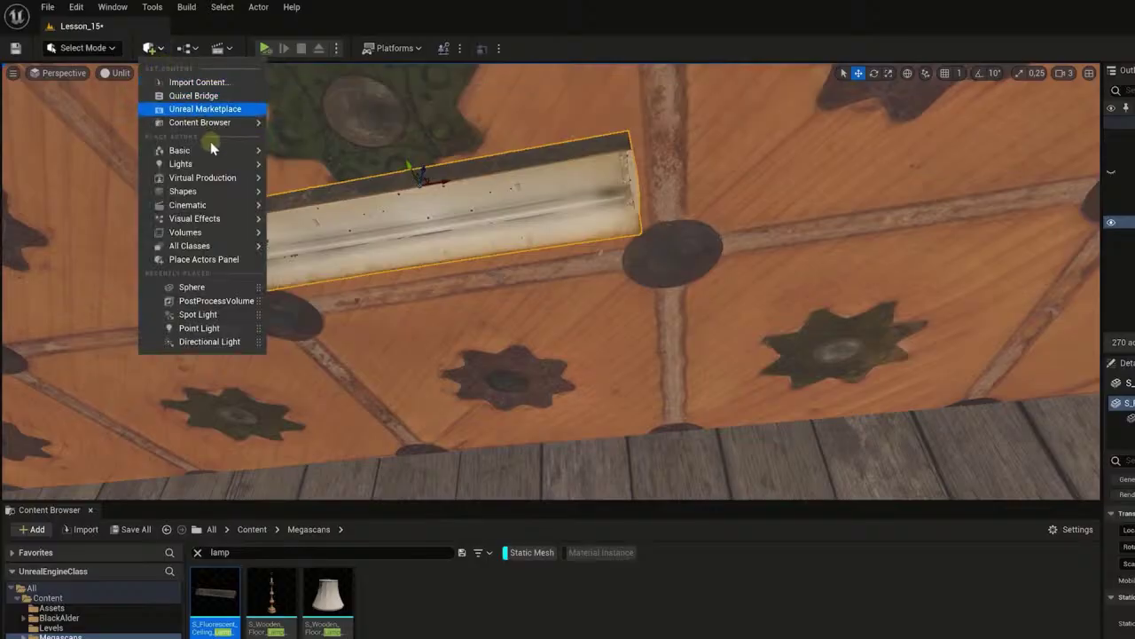
mouse_move(216, 163)
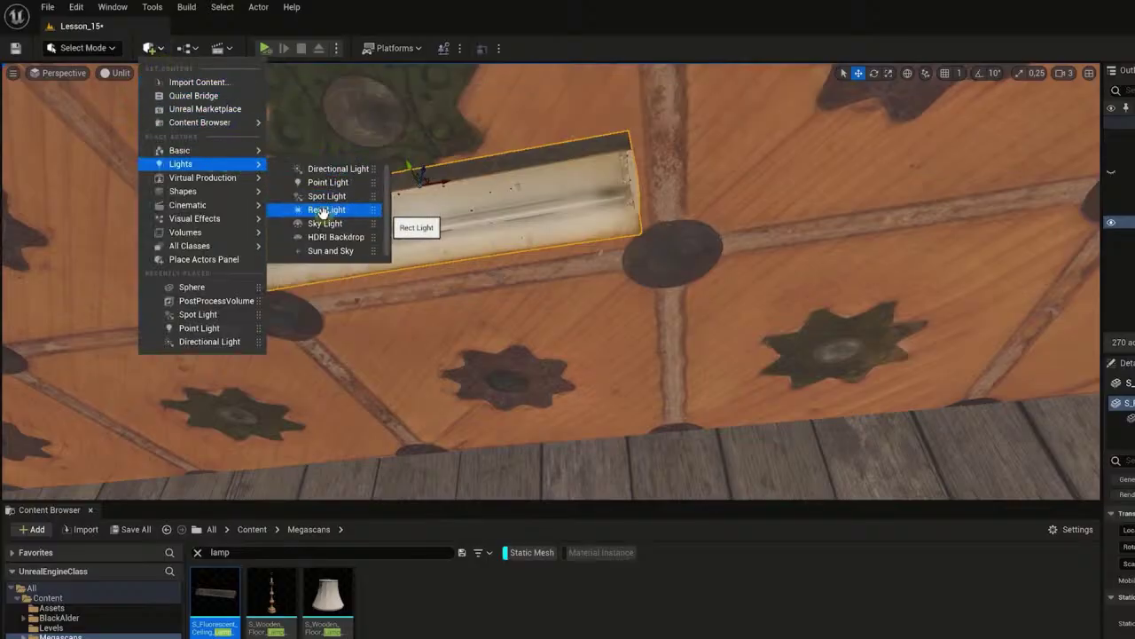
left_click_drag(352, 210, 401, 245)
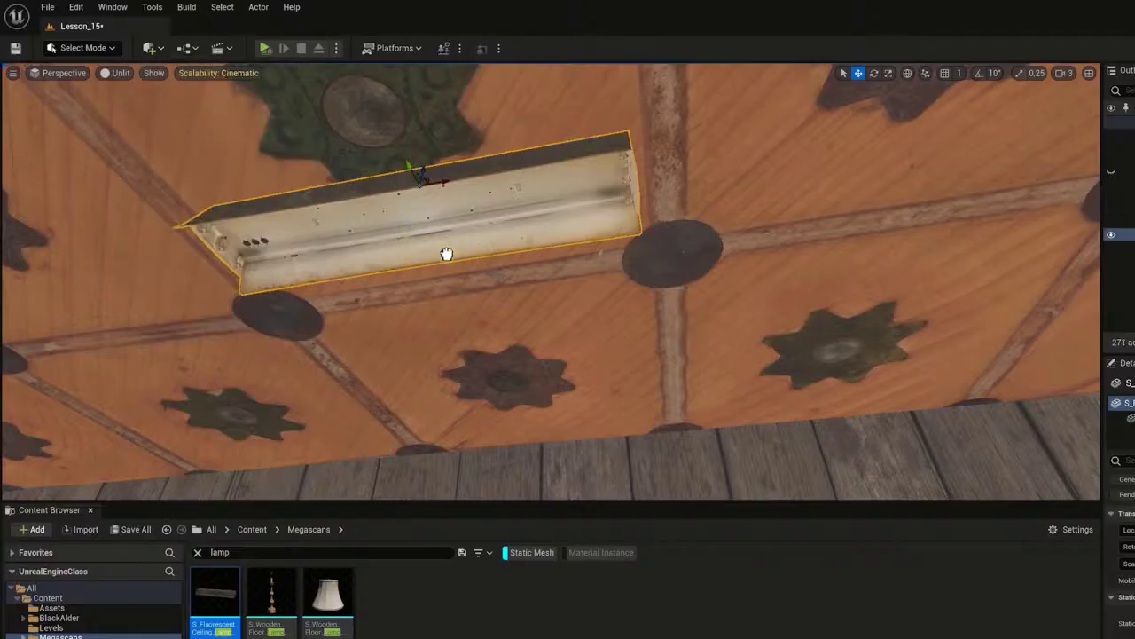
left_click_drag(276, 283, 56, 331)
key("e")
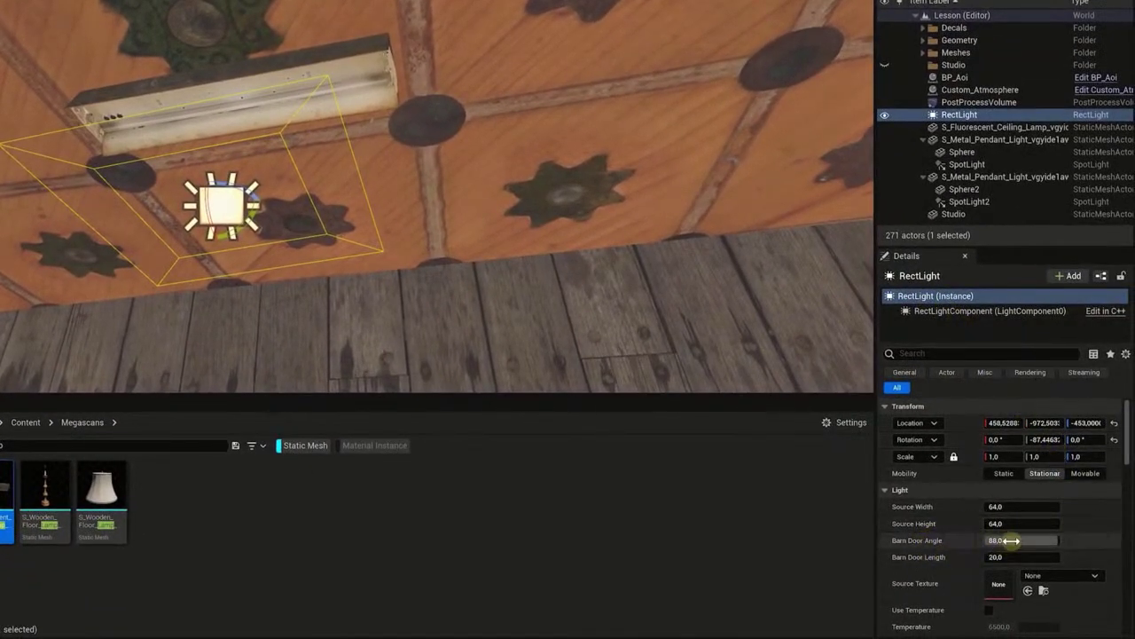
Step: Move the RectLight into the fluorescent lamp, with source width about 19.3, source height about 100.3 and barn door angle about 36.9
left_click_drag(1055, 540, 898, 531)
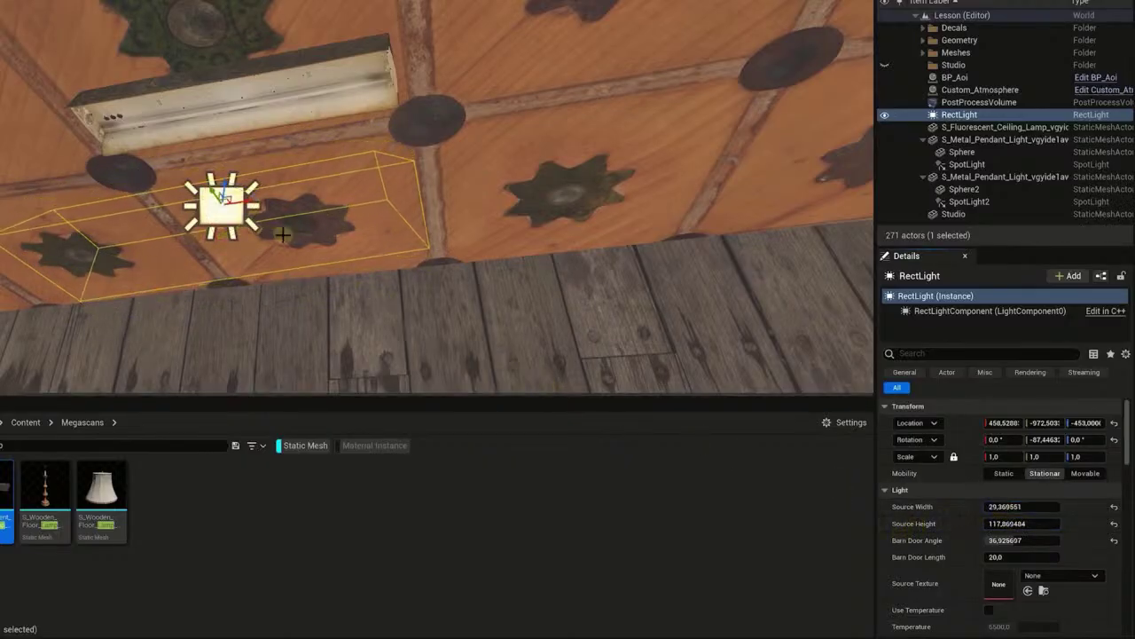
left_click_drag(226, 195, 229, 90)
left_click_drag(1027, 507, 1020, 507)
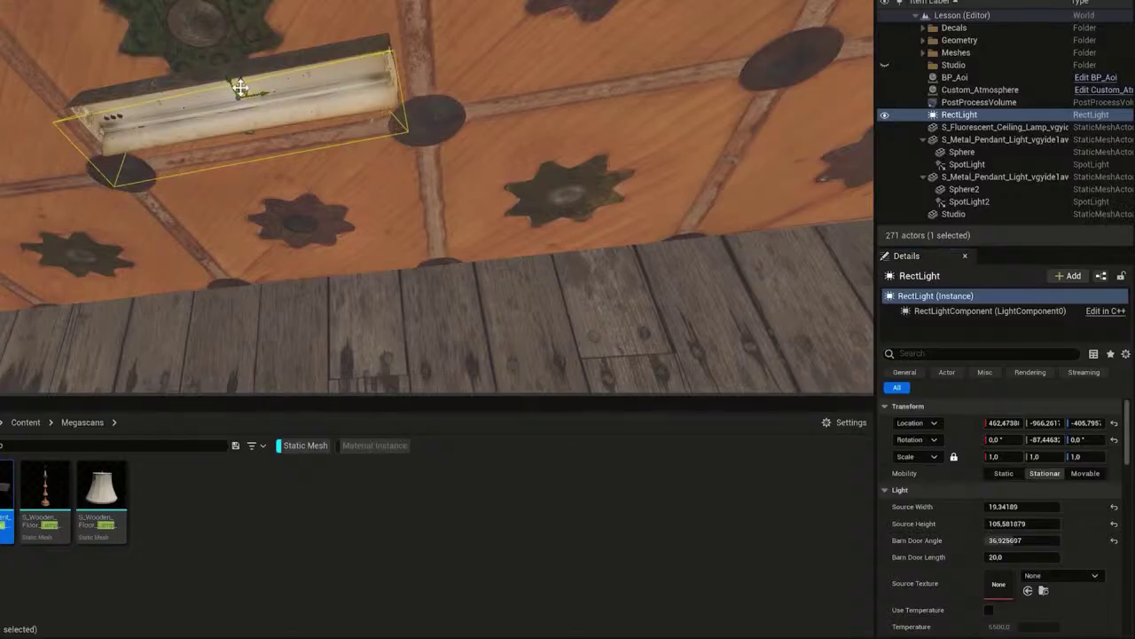
left_click_drag(209, 113, 202, 113)
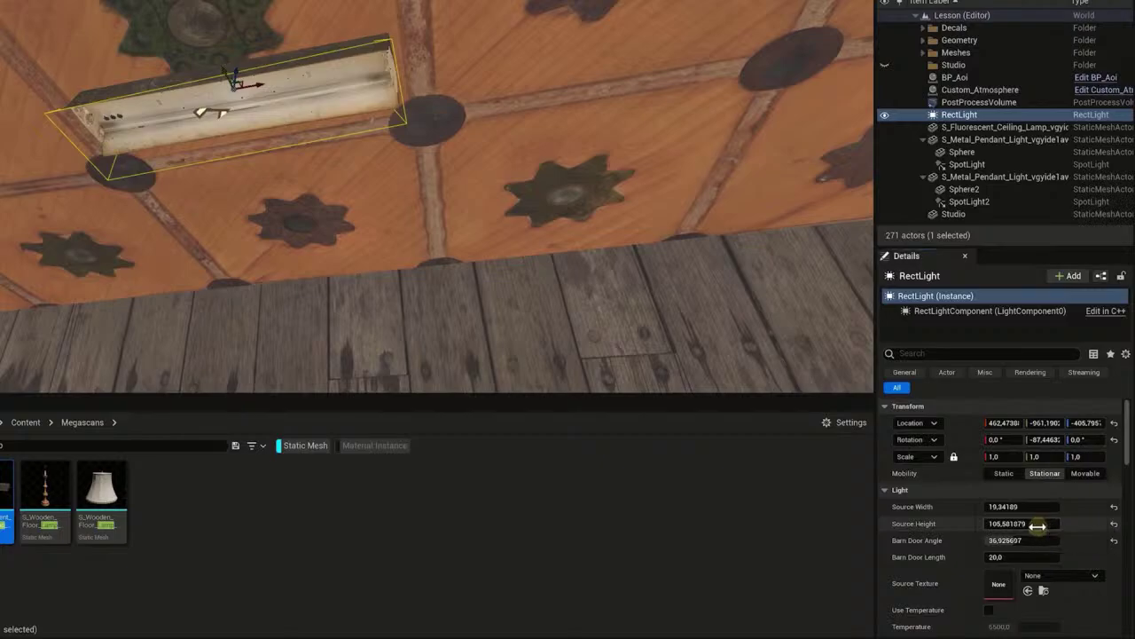
left_click_drag(1040, 525, 1034, 507)
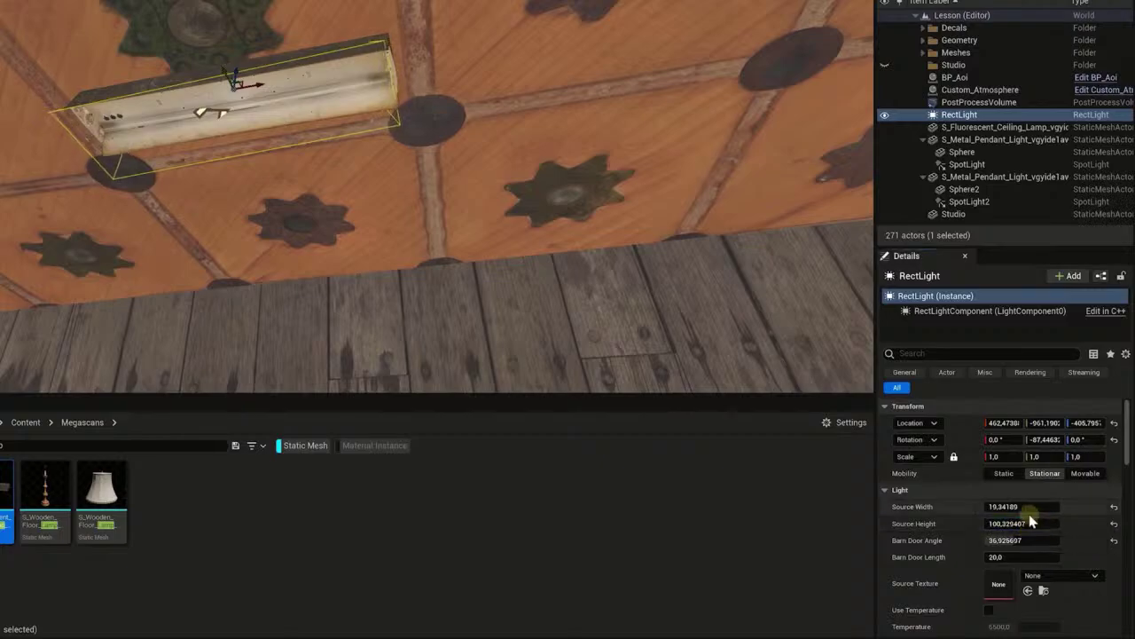
Step: Narrow the RectLight's source width to about 11.5 and barn door angle to about 23.8, and fine-tune its position inside the lamp housing
right_click_drag(443, 195, 320, 50)
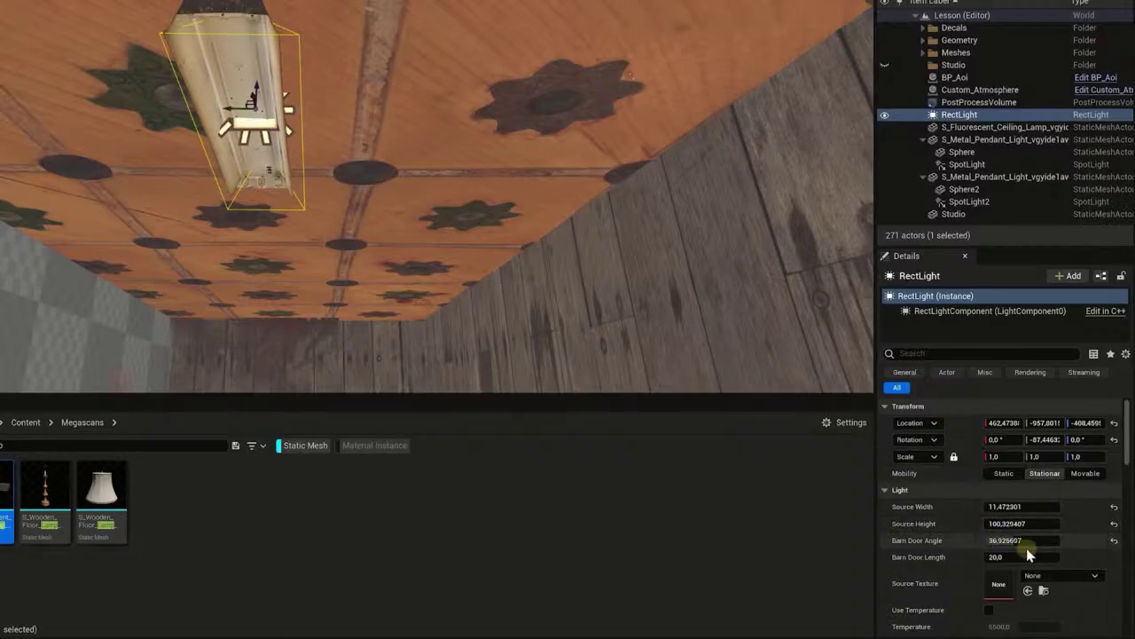
left_click_drag(1039, 544, 967, 544)
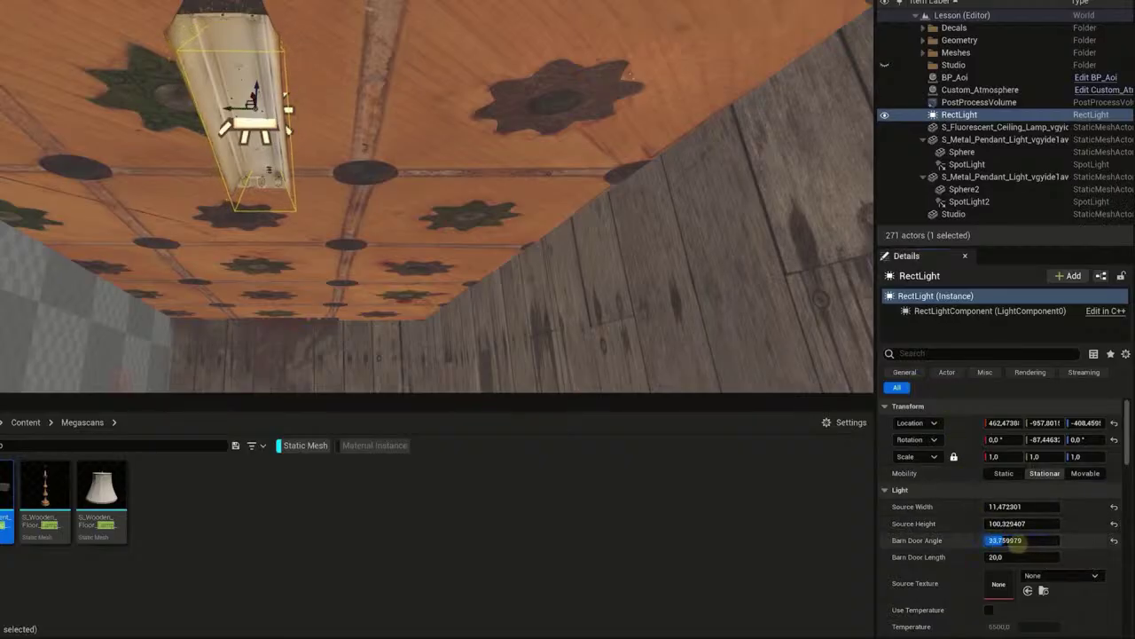
left_click_drag(246, 106, 233, 109)
right_click_drag(268, 134, 395, 130)
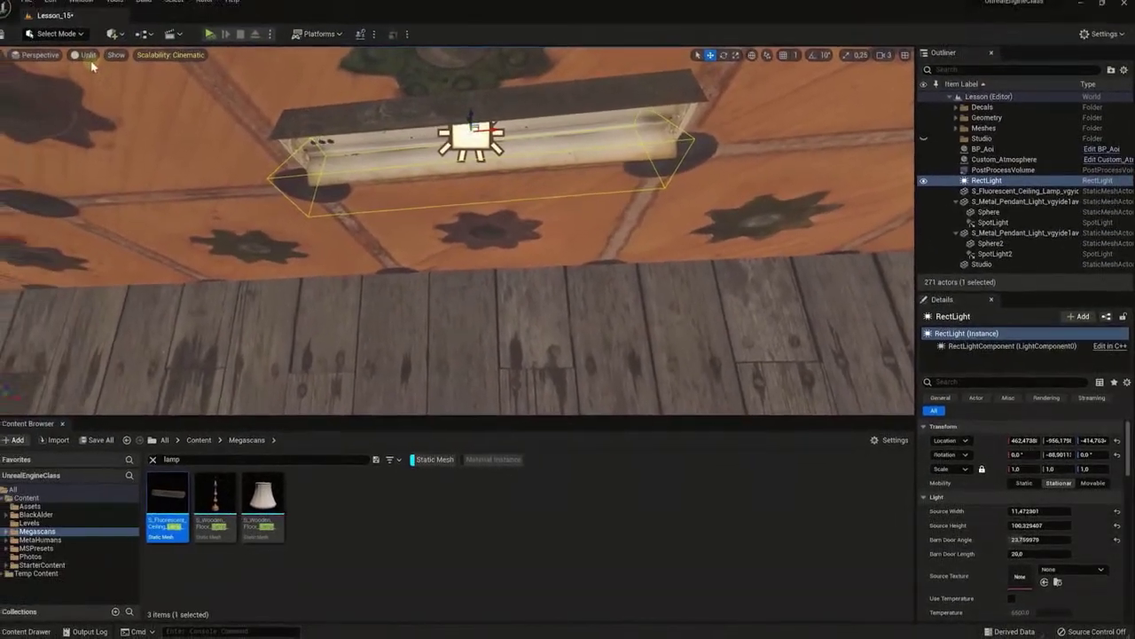
Step: Switch the viewport to Lit mode and view the RectLight's beam on the wall from the side
left_click(100, 60)
left_click(126, 87)
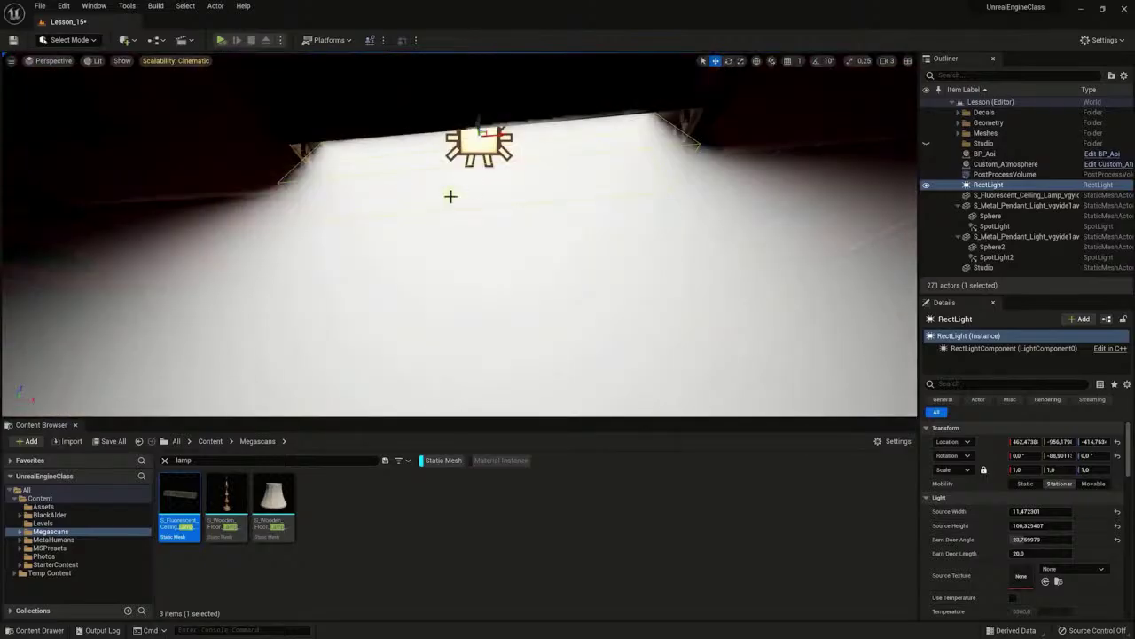
right_click_drag(520, 190, 621, 182)
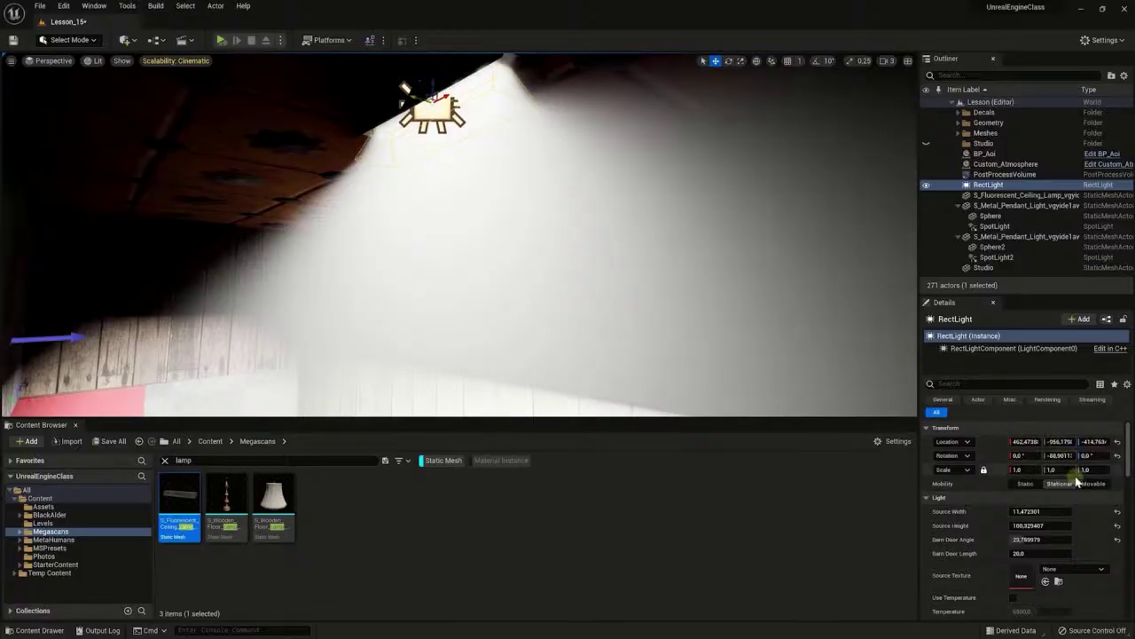
Step: Set the PostProcessVolume's exposure compensation to 15 and reselect the RectLight
left_click(998, 175)
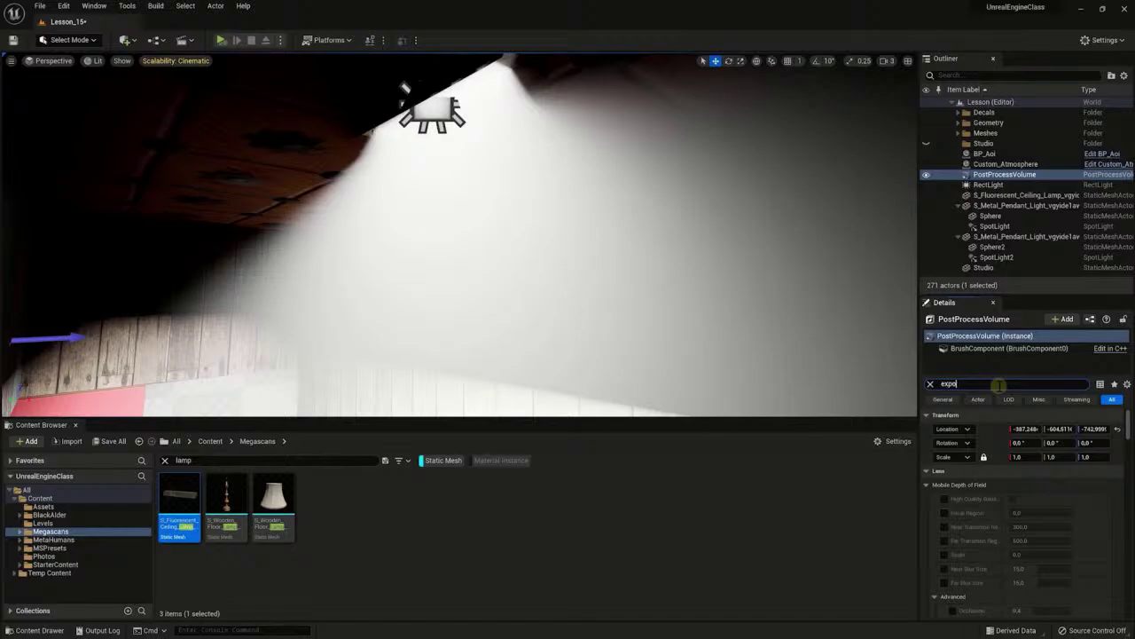
left_click(1050, 456)
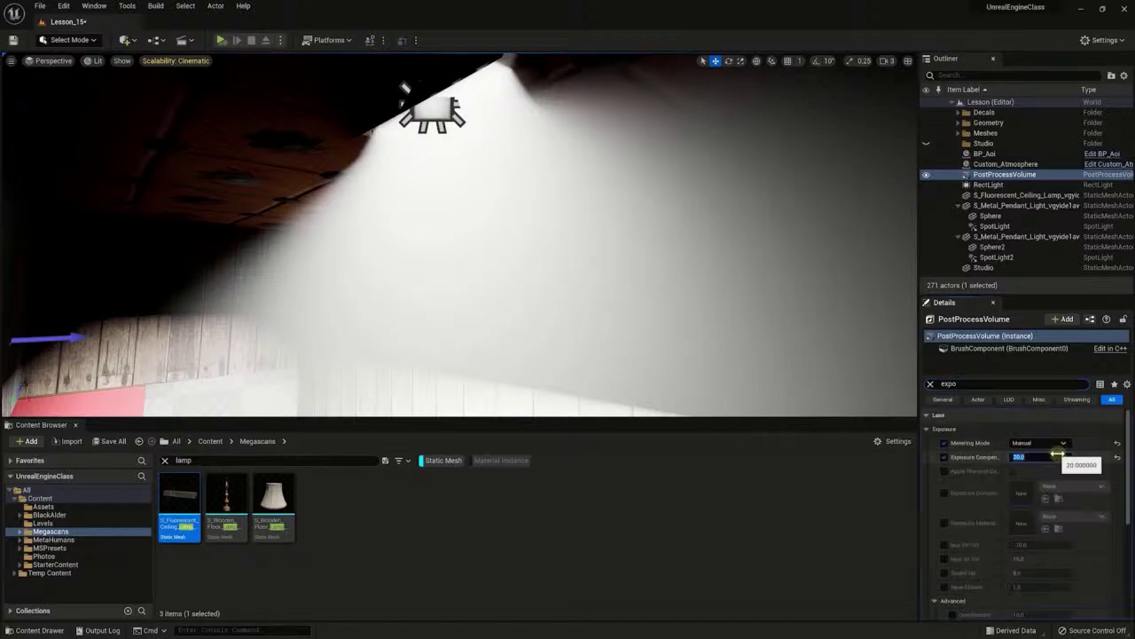
key("Return")
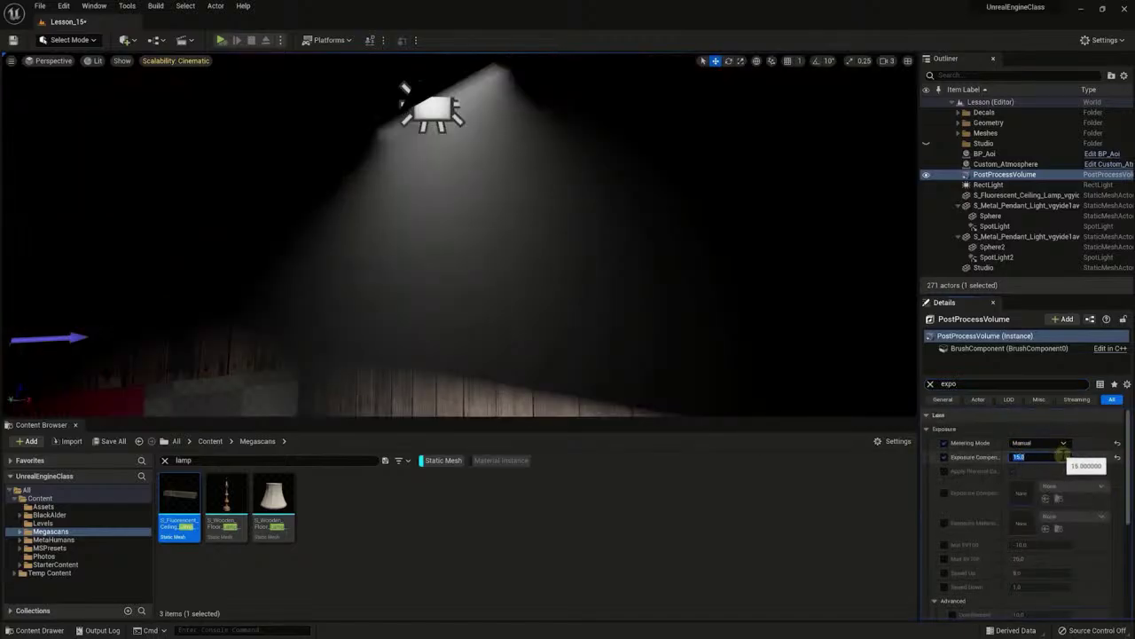
left_click(988, 184)
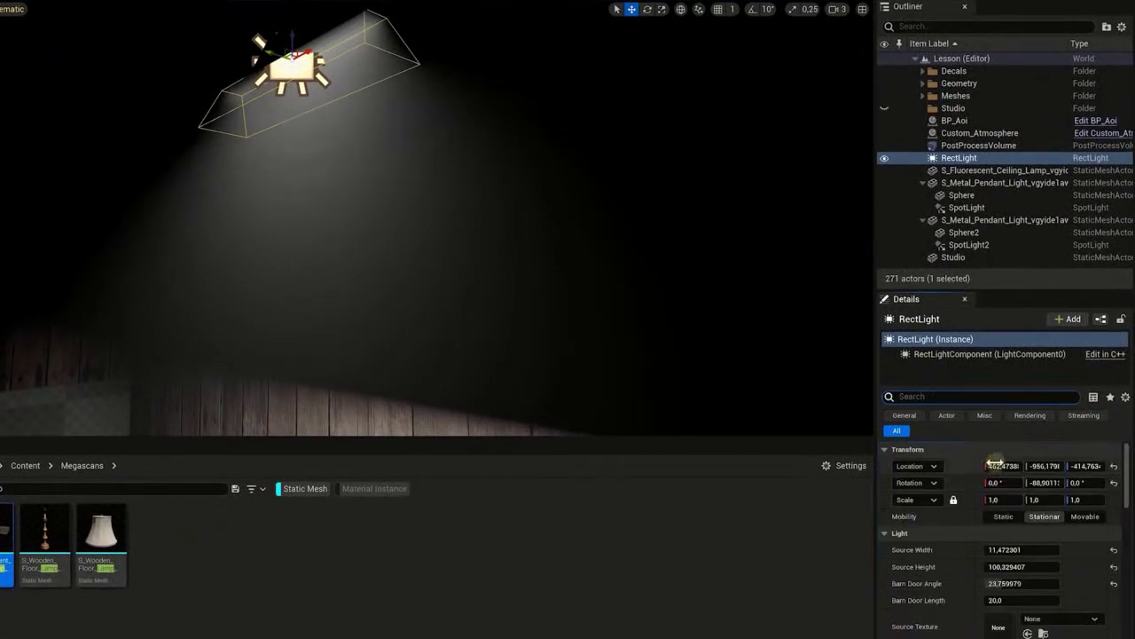
Step: Try higher indirect lighting, volumetric scattering and intensity values on the RectLight, resetting each one to its default
scroll(1091, 546, "down", 5)
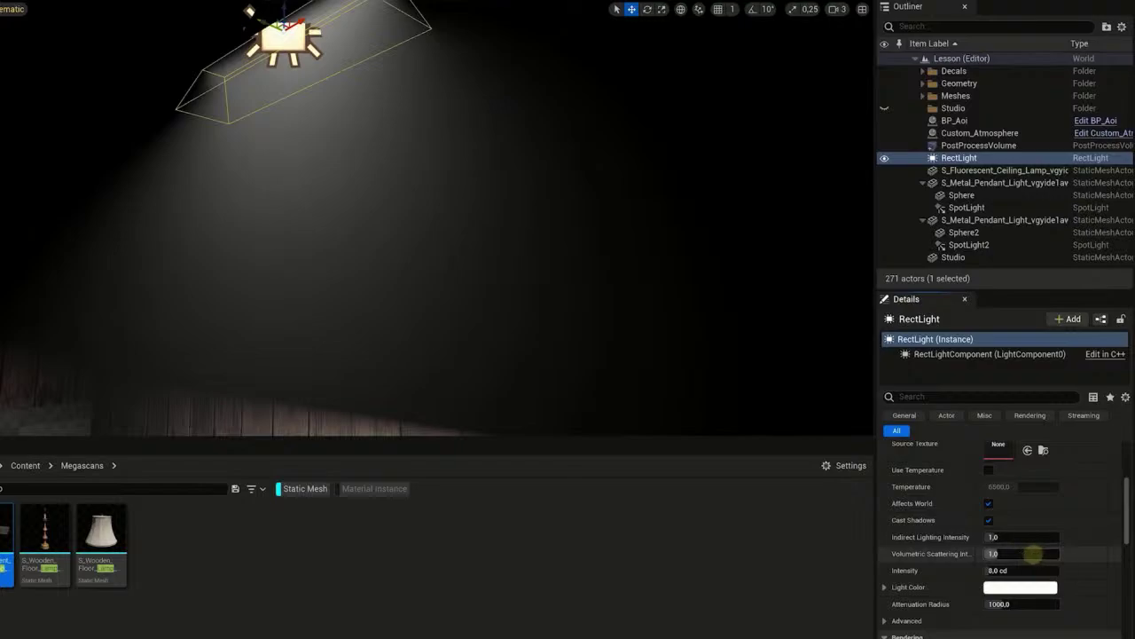
left_click_drag(1035, 554, 1131, 524)
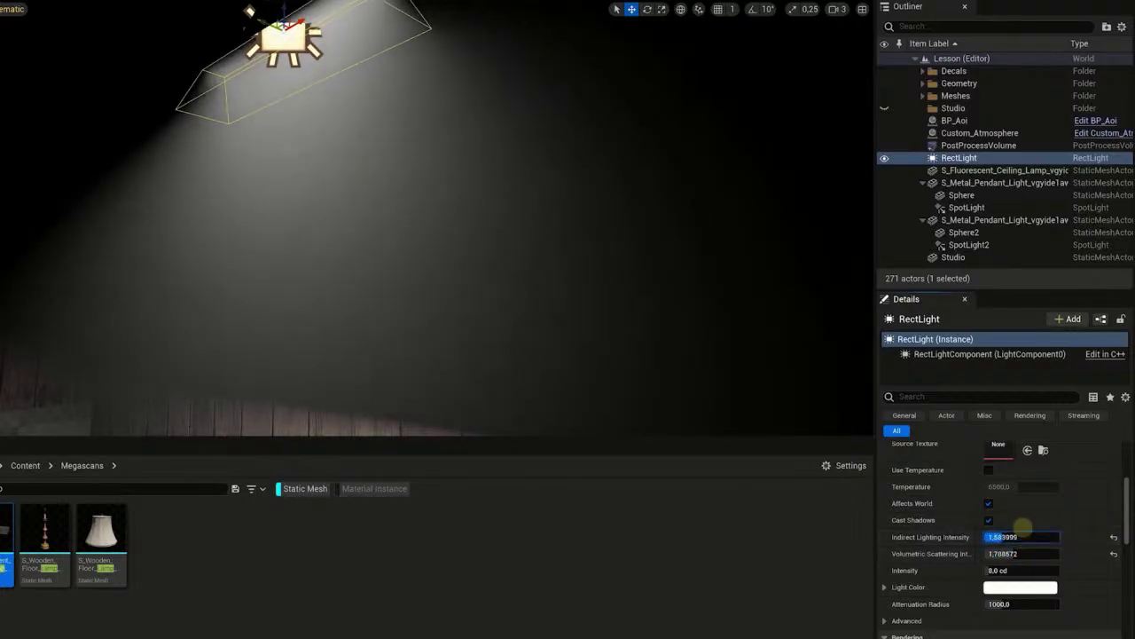
left_click(1114, 536)
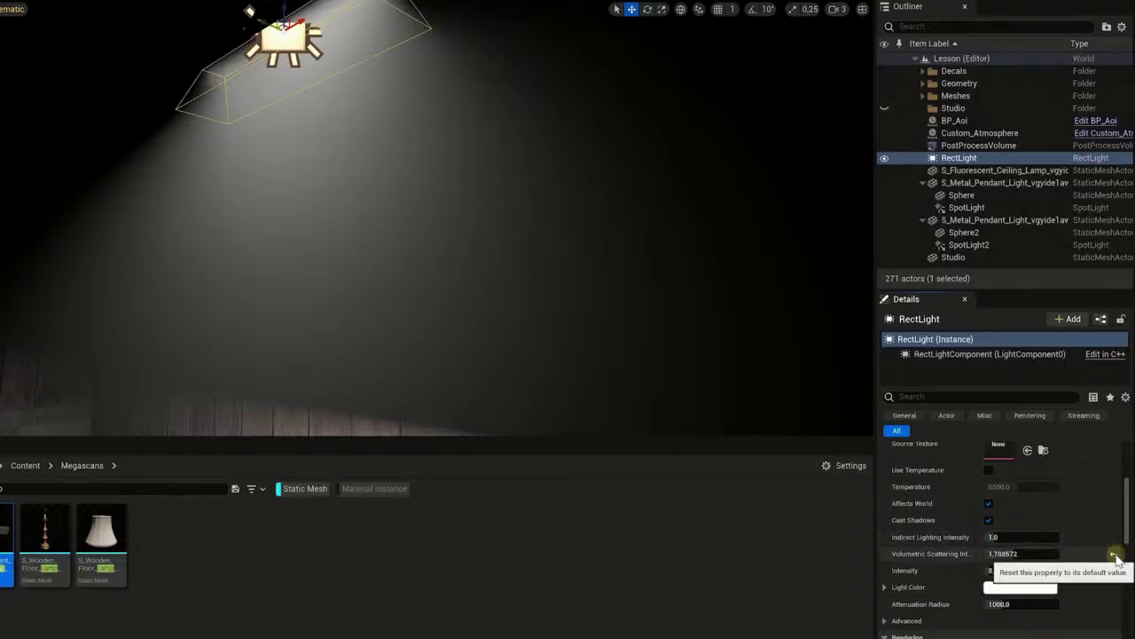
left_click(1114, 554)
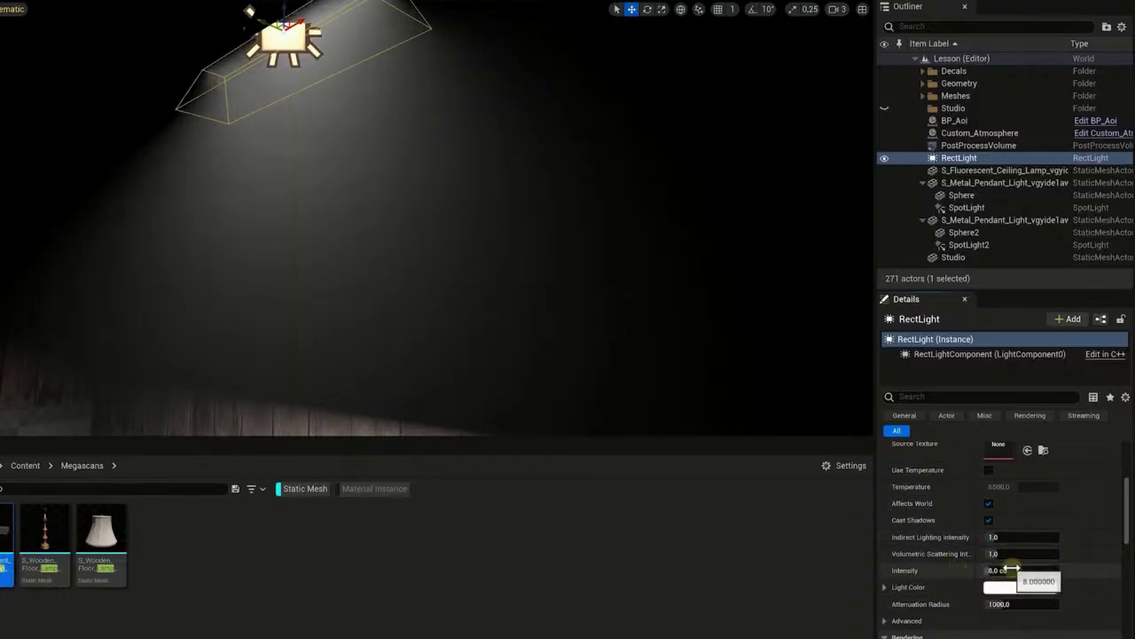
left_click_drag(1012, 569, 1042, 570)
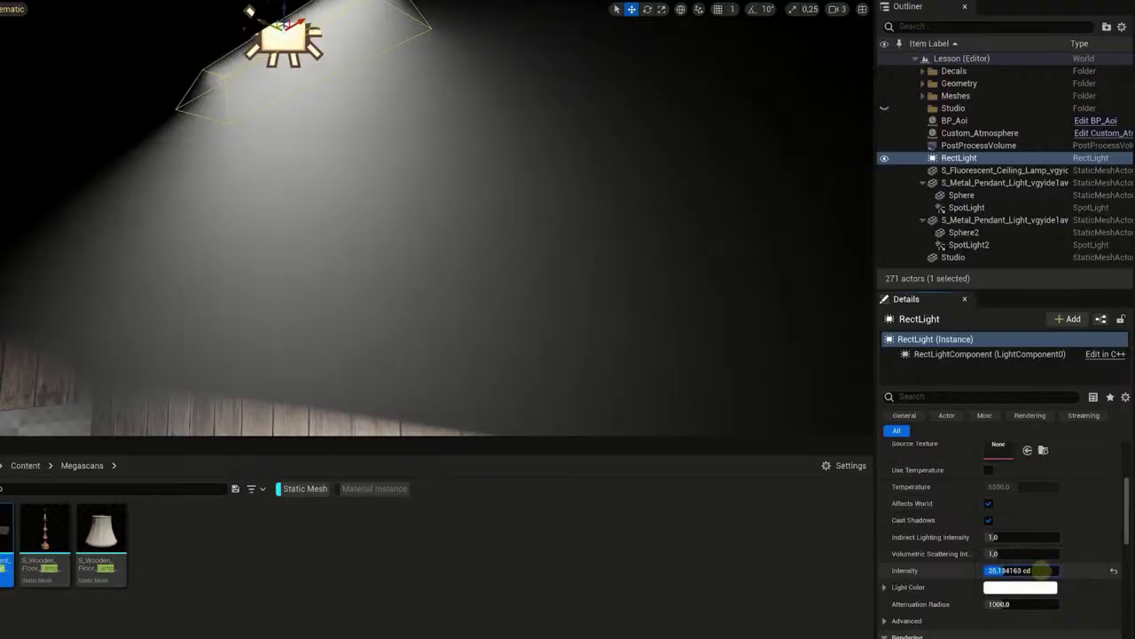
left_click(1115, 570)
Step: Change the RectLight's light color to a pale warm orange with hue about 34 and saturation about 0.41
left_click(998, 587)
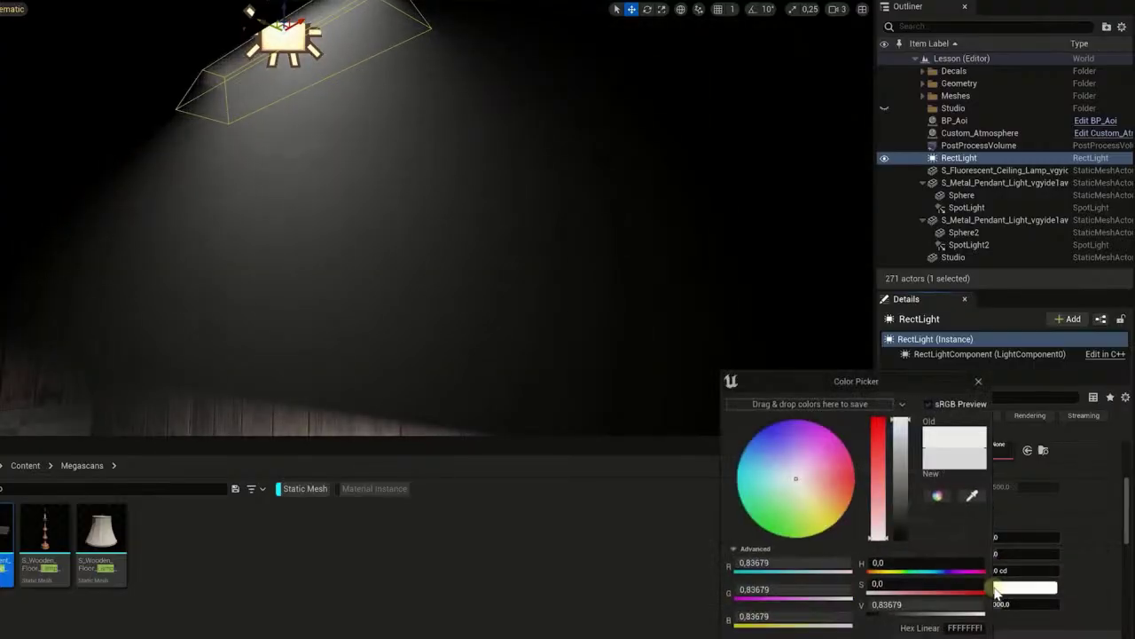
left_click_drag(798, 477, 817, 493)
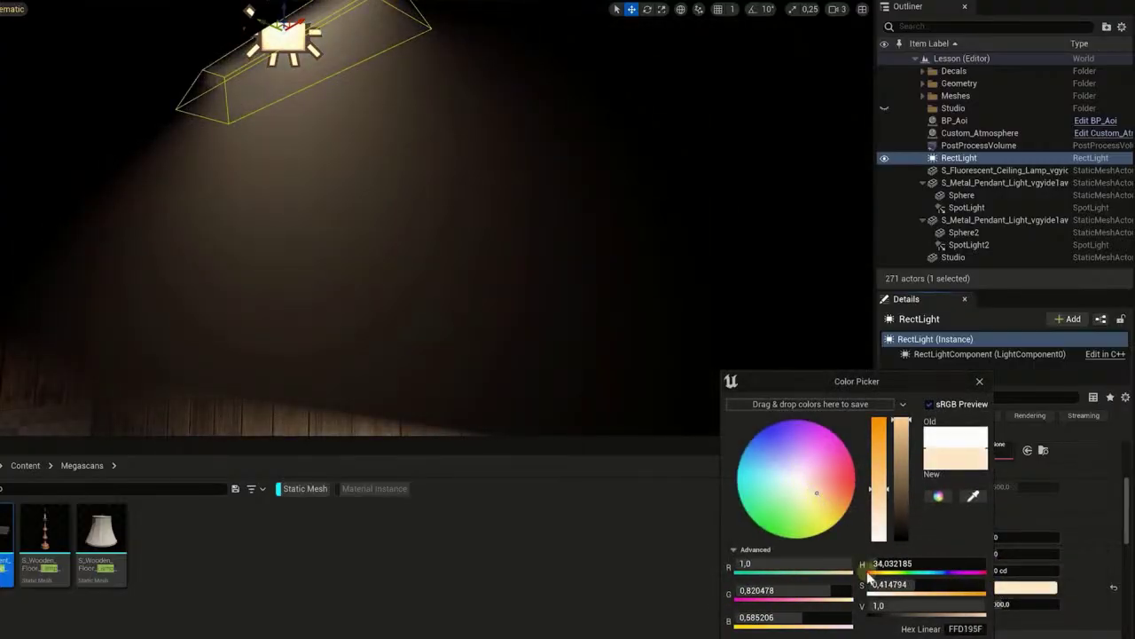
key("Return")
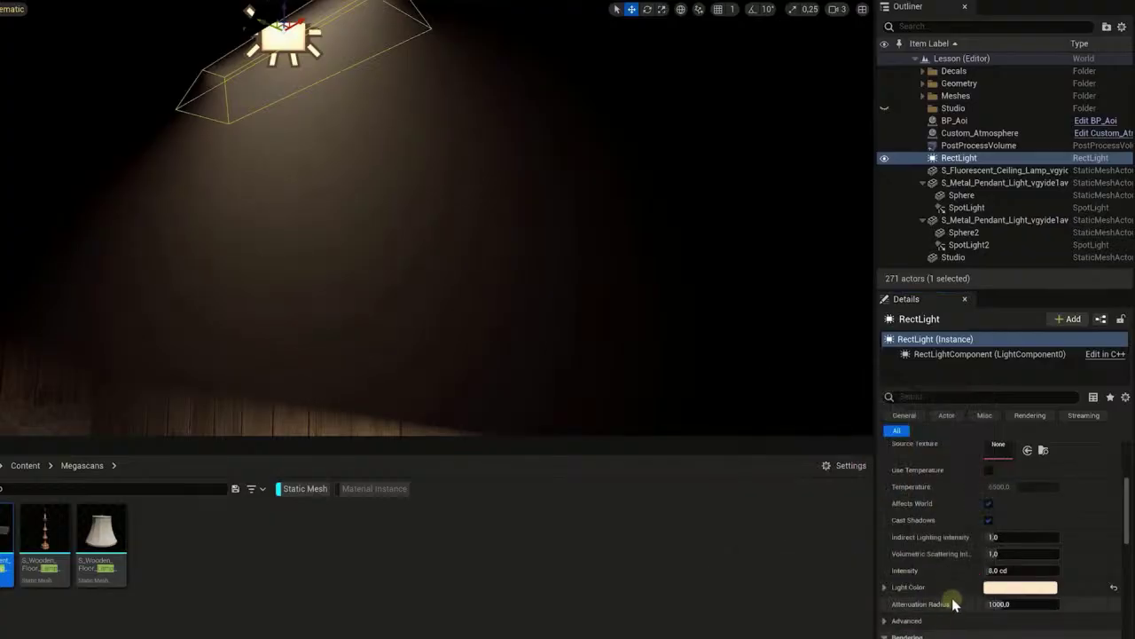
Step: Enable Use Temperature on the RectLight and set its temperature to about 10823
scroll(950, 503, "down", 6)
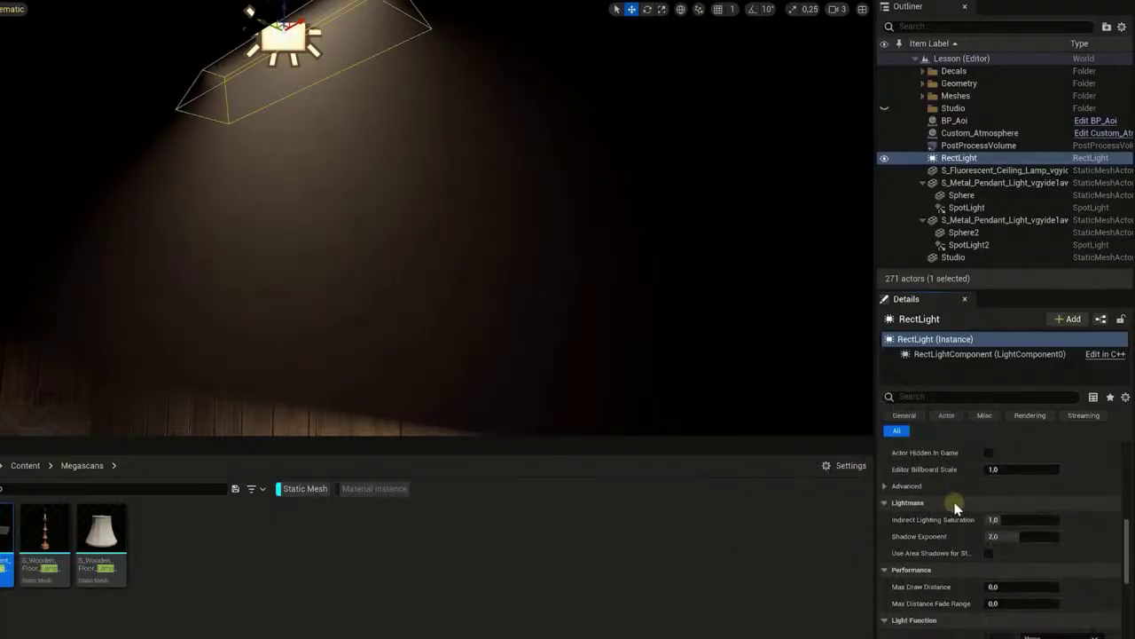
scroll(956, 507, "down", 5)
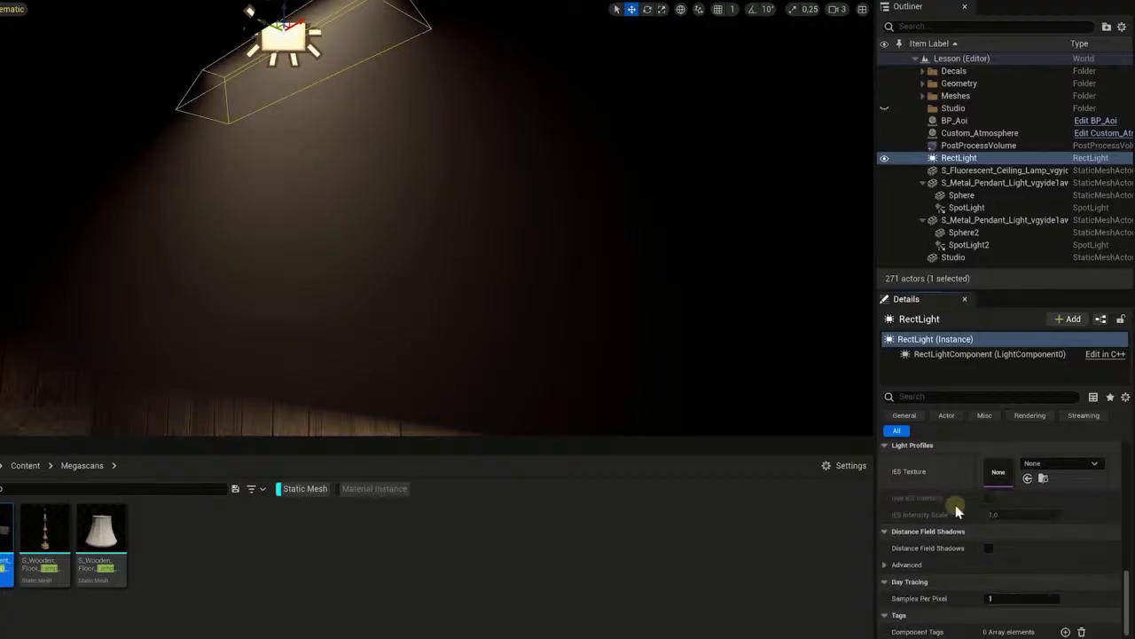
scroll(956, 505, "down", 3)
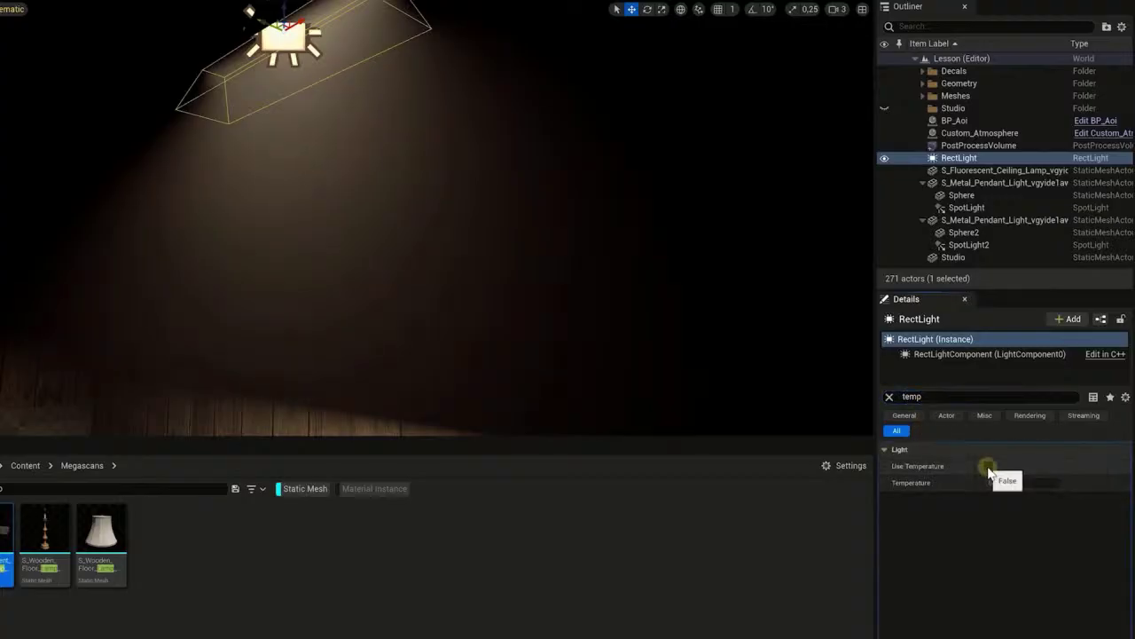
left_click(990, 470)
left_click(1034, 482)
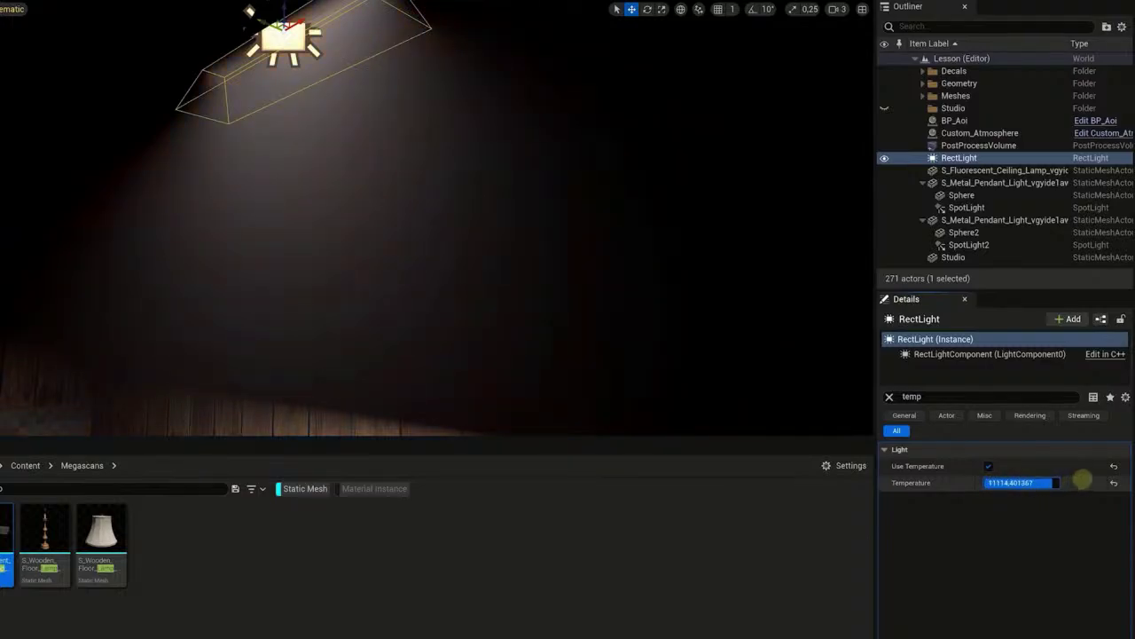
left_click_drag(1084, 479, 1102, 475)
left_click(891, 396)
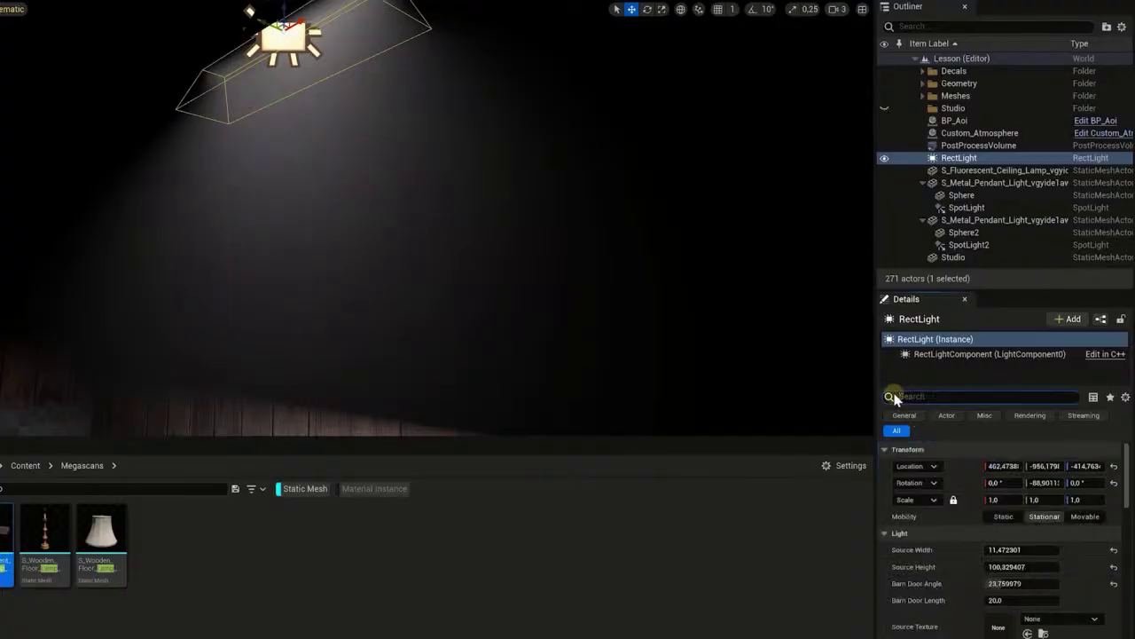
scroll(1076, 553, "down", 8)
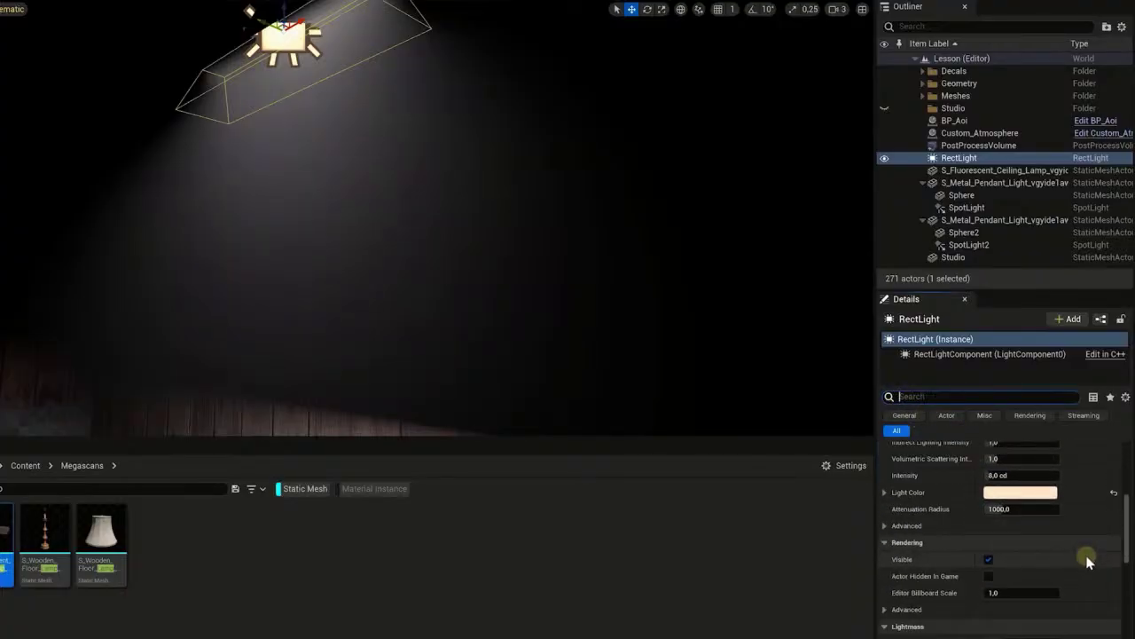
scroll(1089, 560, "down", 8)
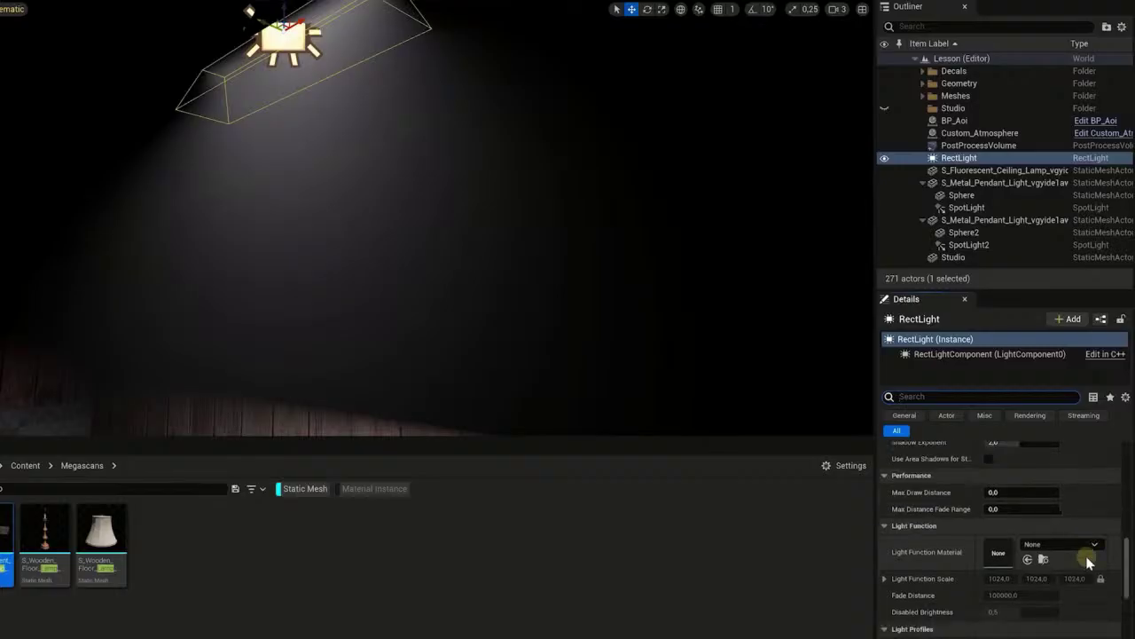
scroll(1082, 557, "down", 2)
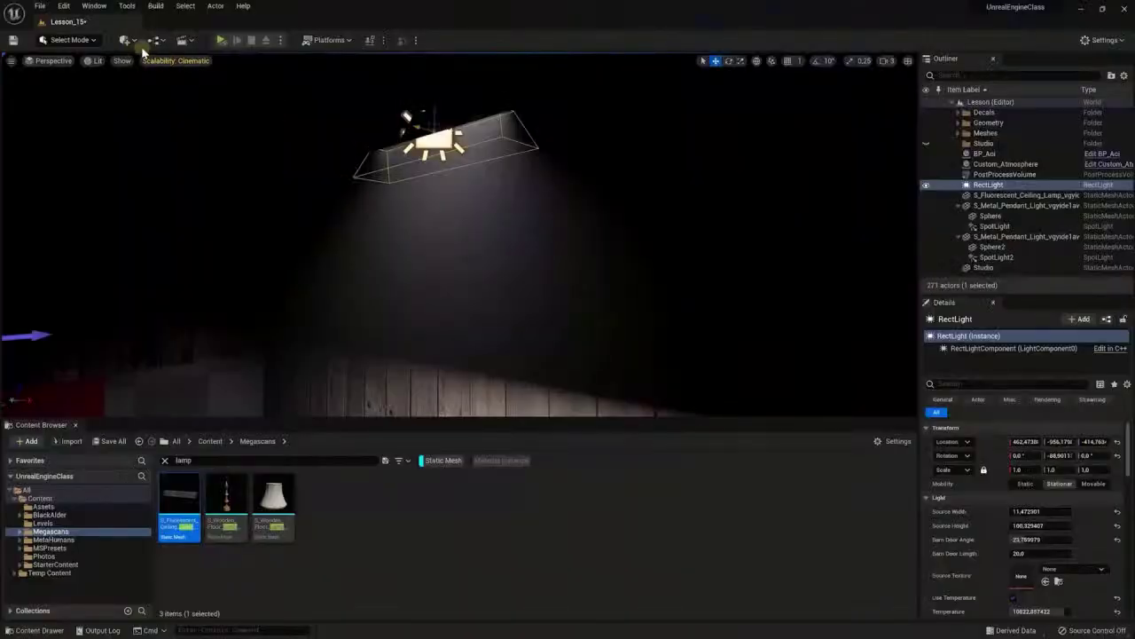
Step: Add a cylinder shape beneath the fluorescent ceiling lamp, shrink it, and stretch it vertically into a long thin tube
left_click(134, 43)
mouse_move(201, 175)
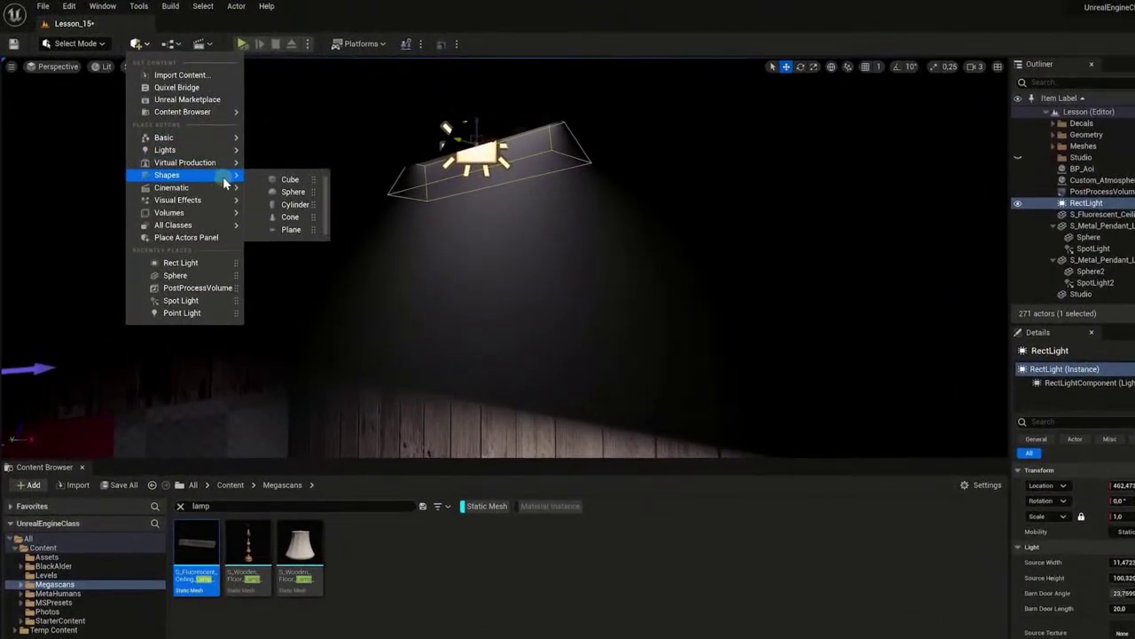
left_click(296, 204)
left_click_drag(485, 157, 486, 154)
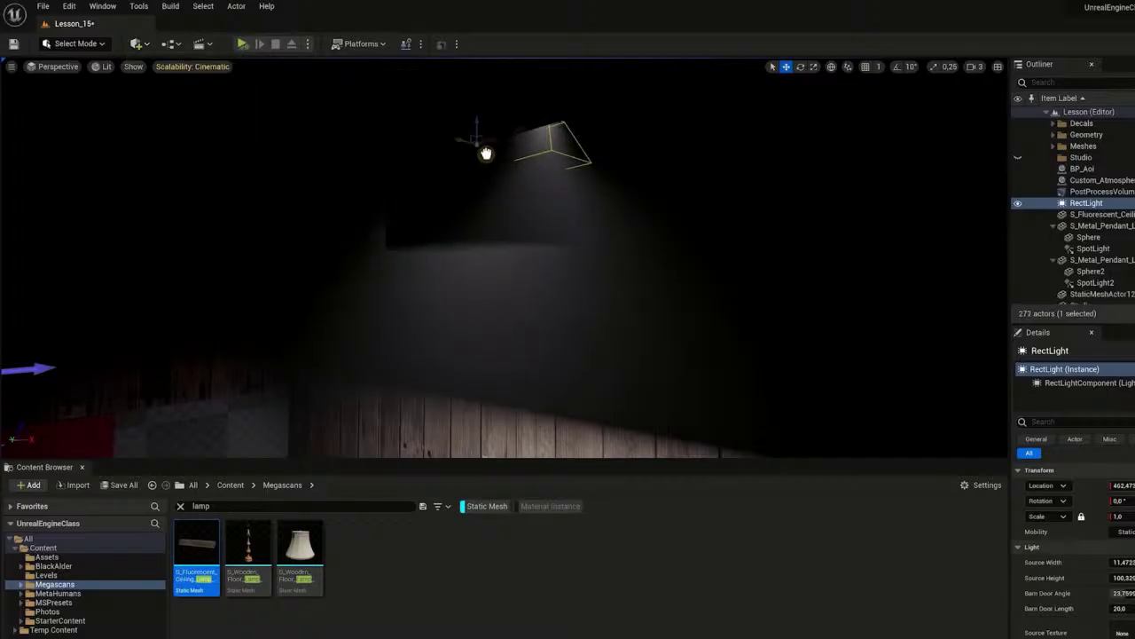
key("f")
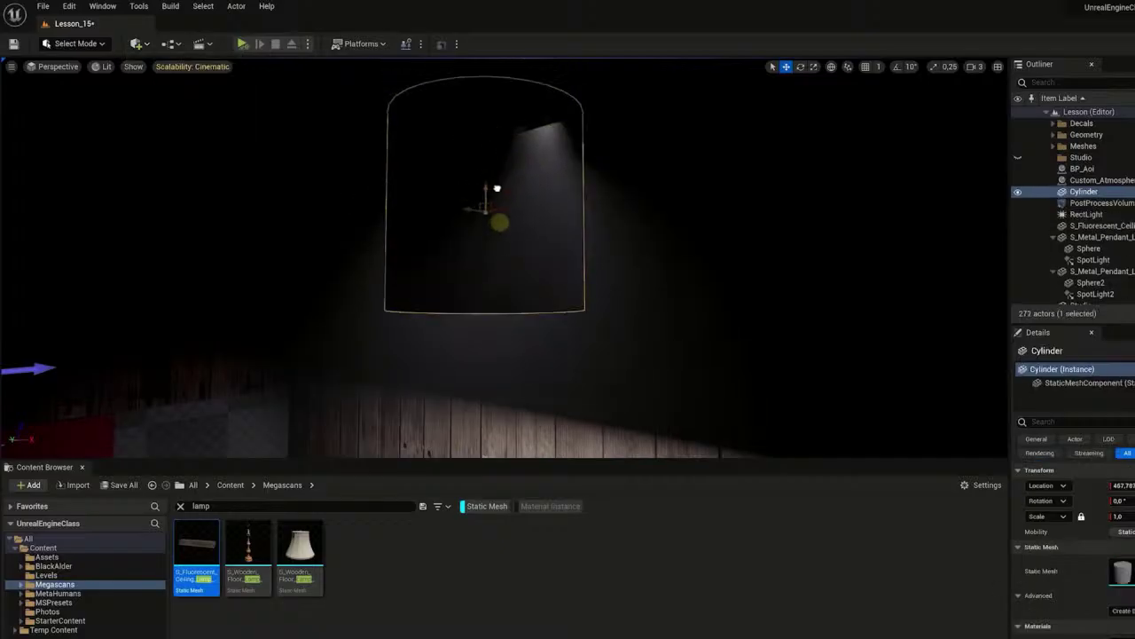
key("e")
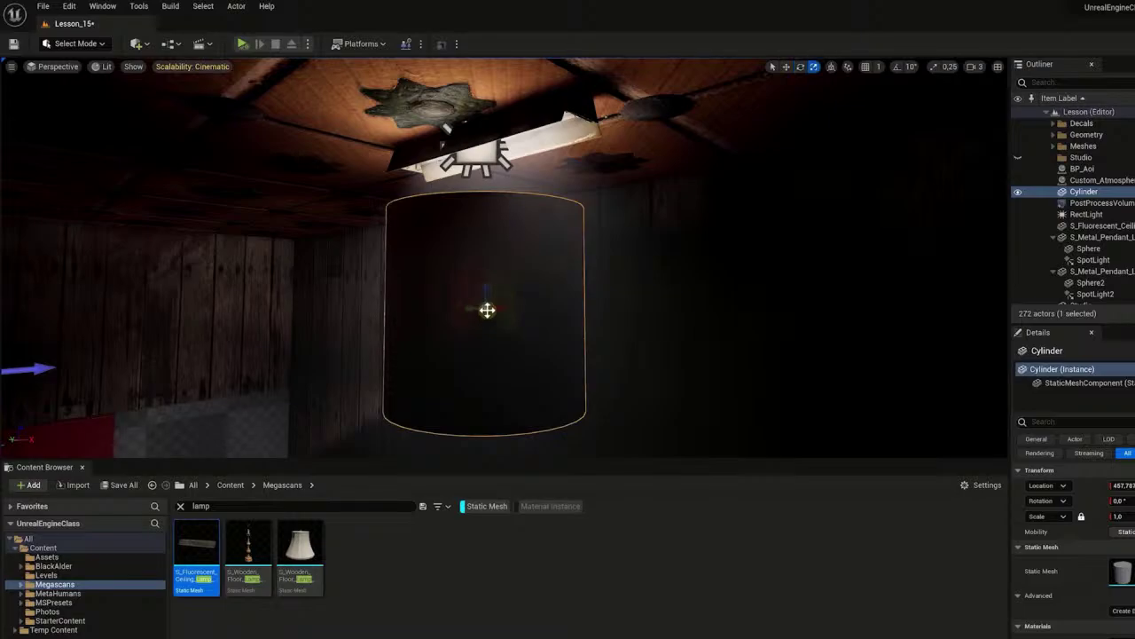
left_click_drag(487, 310, 399, 367)
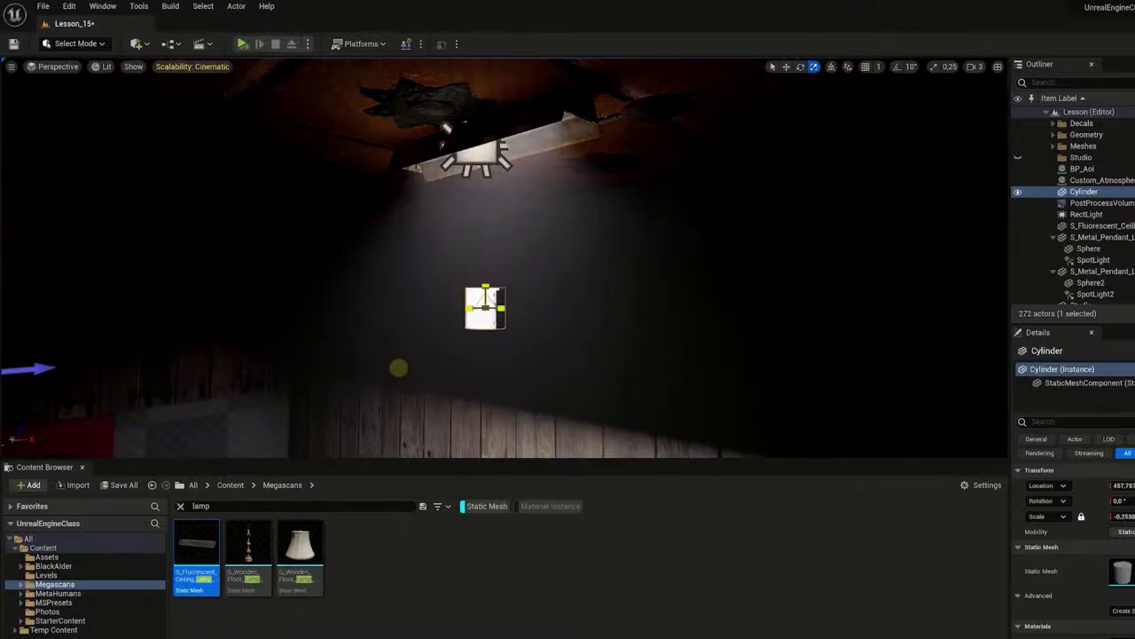
left_click_drag(485, 285, 484, 228)
Step: Rotate the tube horizontal and fit it along one edge of the fluorescent lamp fixture, using the Unlit view for alignment
key("e")
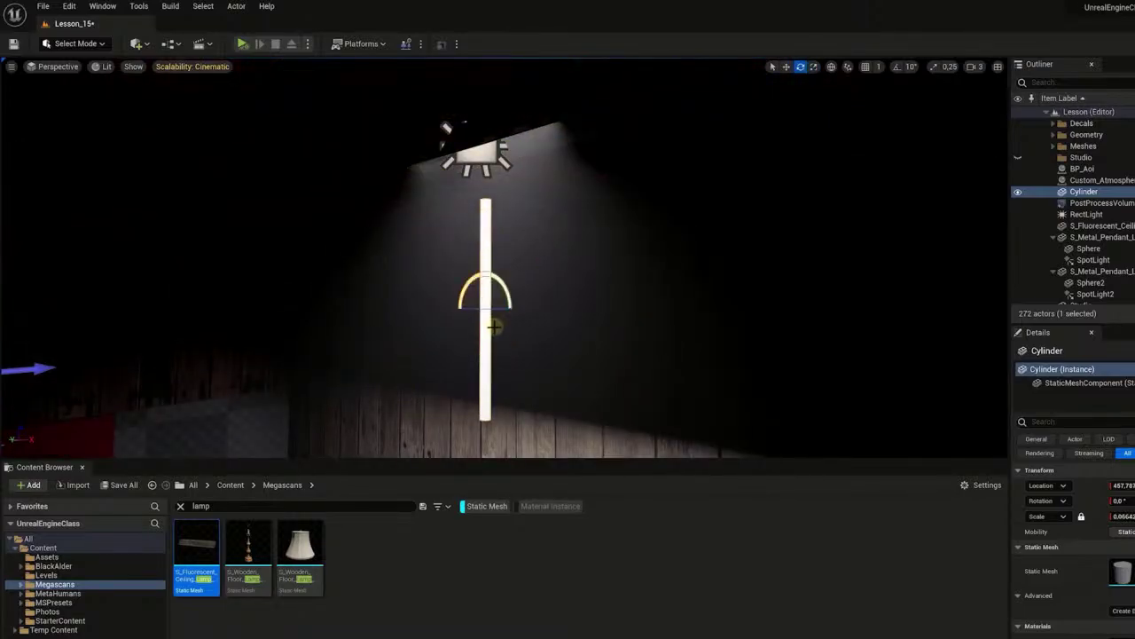
left_click_drag(507, 294, 467, 141)
key("w")
key("f")
left_click(104, 67)
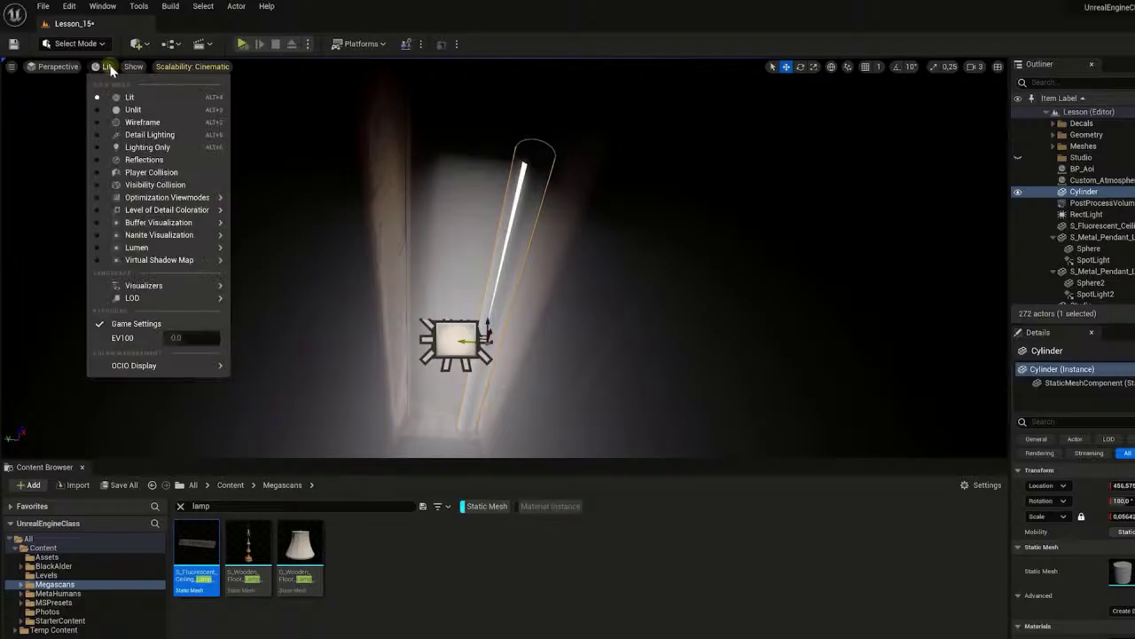
left_click(113, 109)
mouse_move(528, 235)
right_mouse_down()
mouse_move(670, 237)
mouse_move(509, 233)
right_mouse_up()
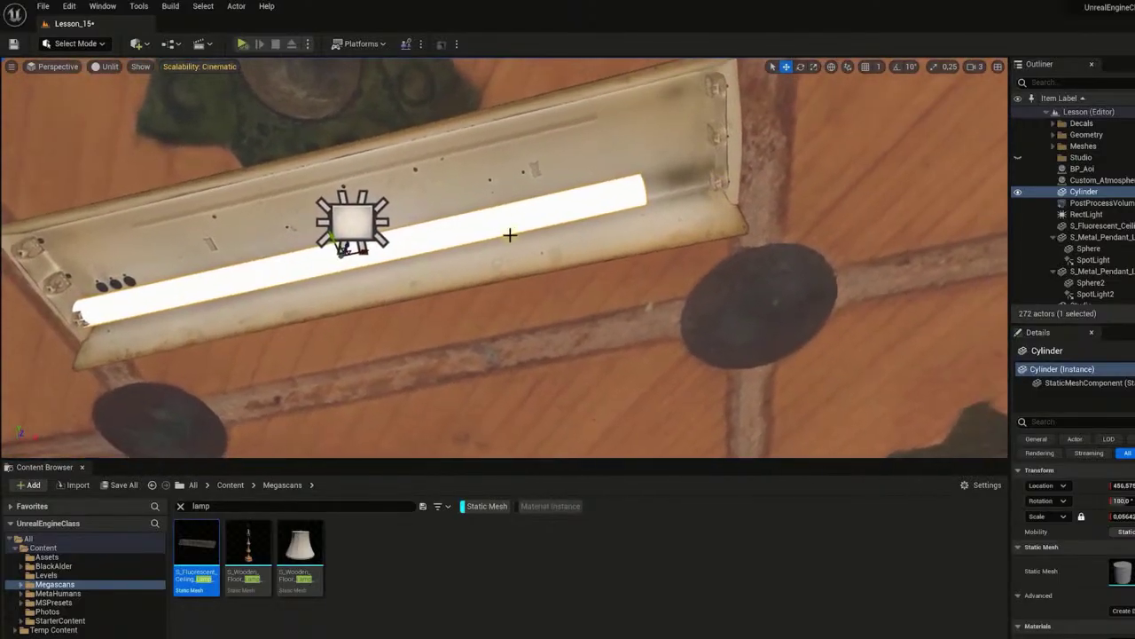
key("e")
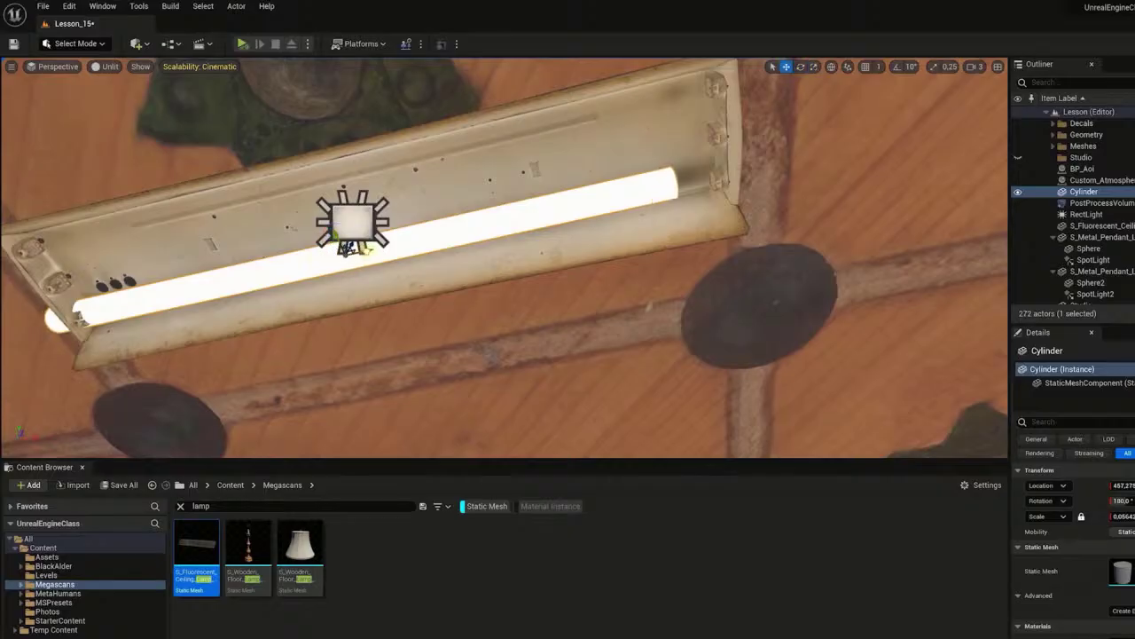
left_click_drag(346, 247, 377, 240)
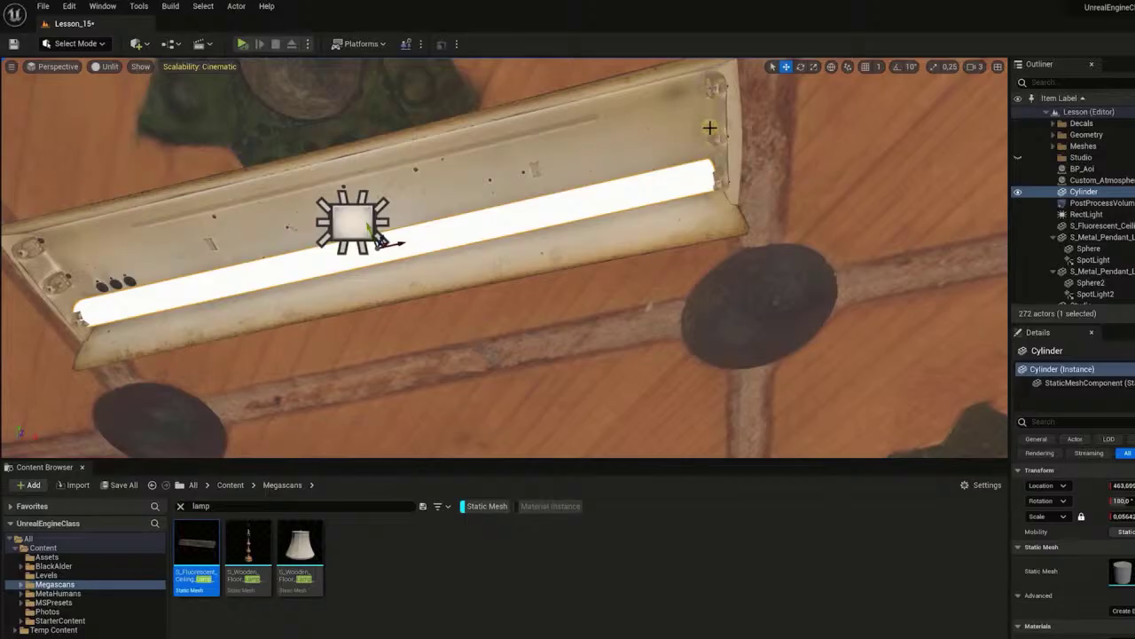
Step: Duplicate the tube twice to fill the other two rows of the fixture, and return the viewport to Lit
left_click_drag(379, 237, 337, 162)
left_click(91, 68)
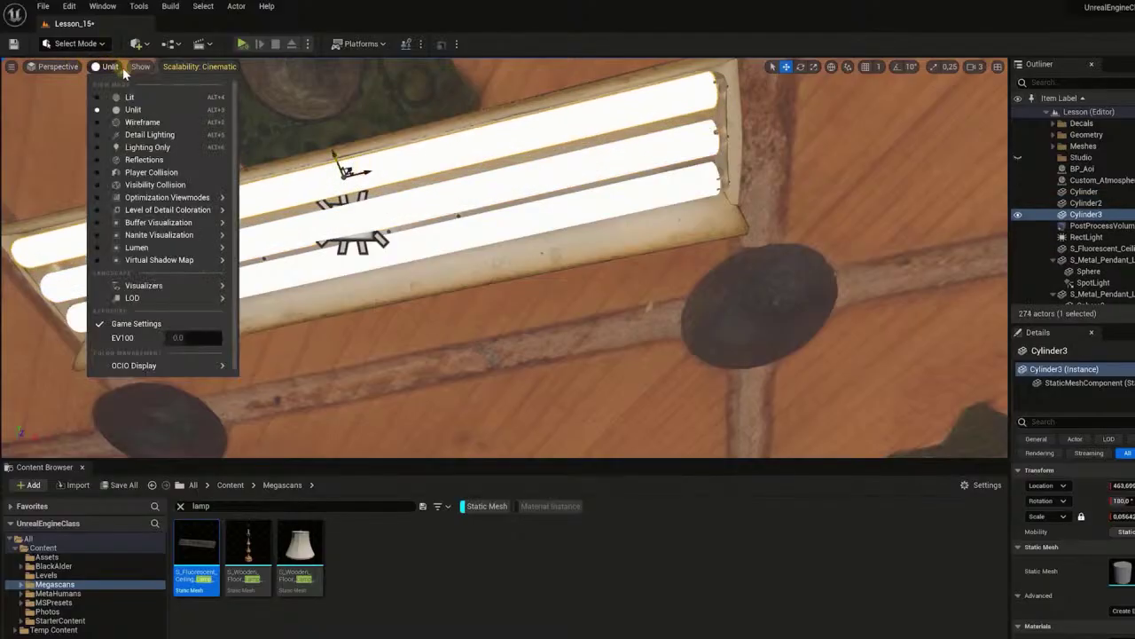
left_click(140, 96)
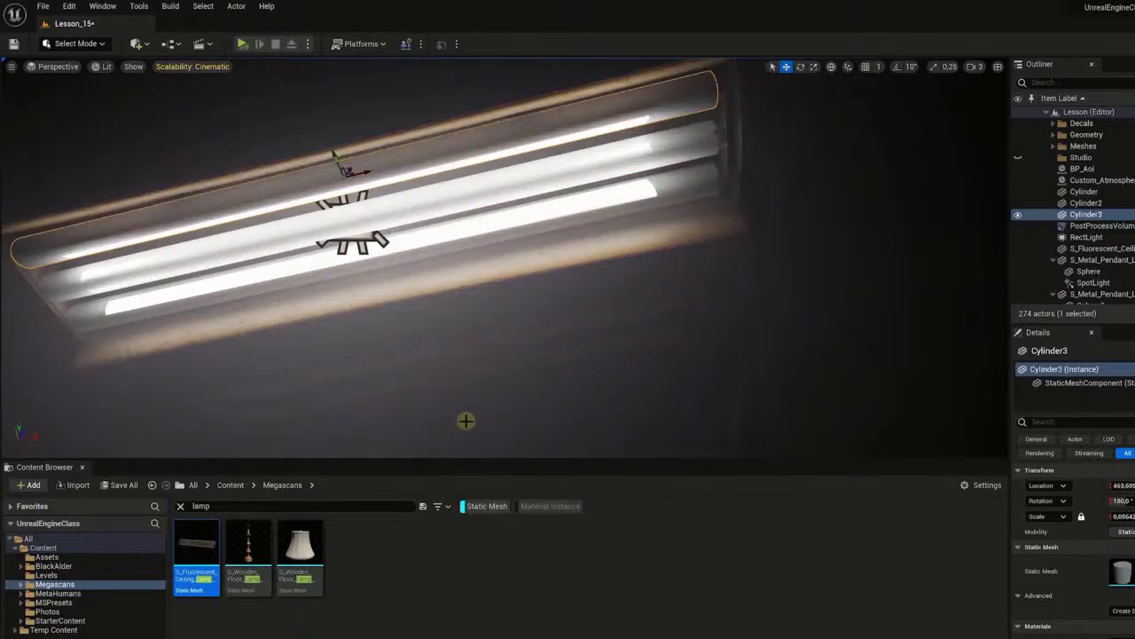
Step: Clear the Content Browser's Static Mesh filter and search, and assign Light_Material from the Content folder to all three cylinders
left_click(479, 507)
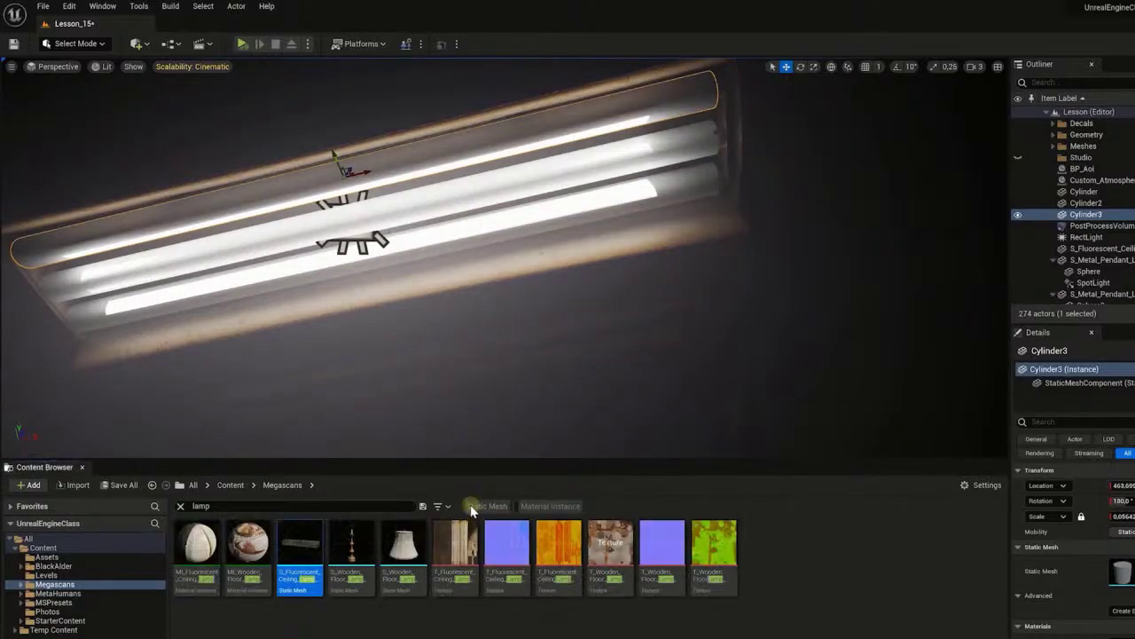
left_click(43, 548)
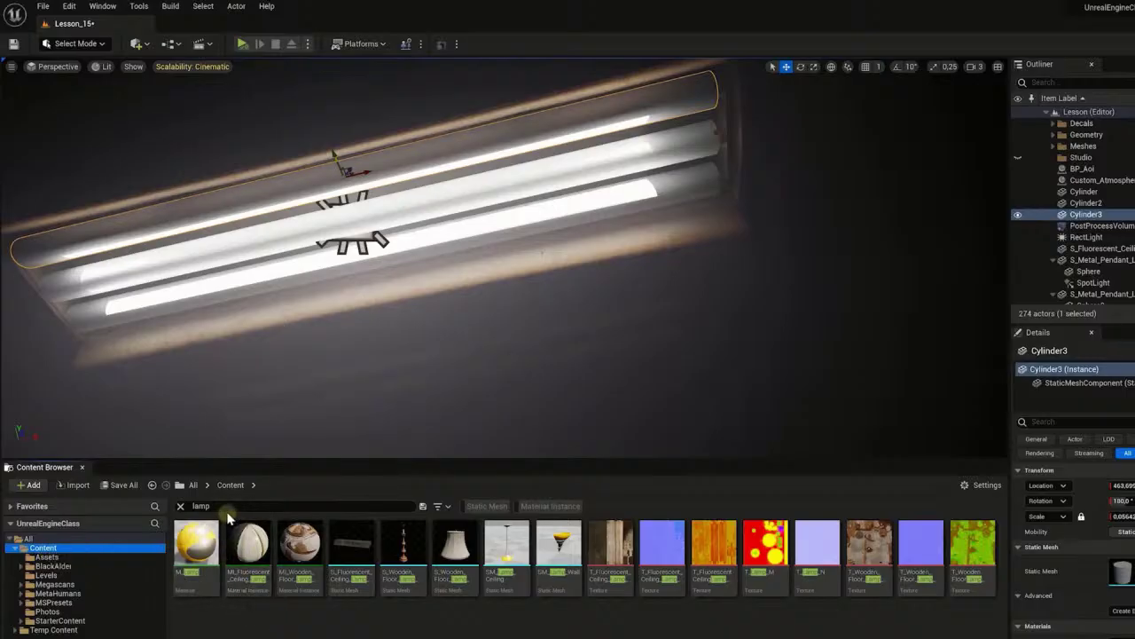
key("BackSpace")
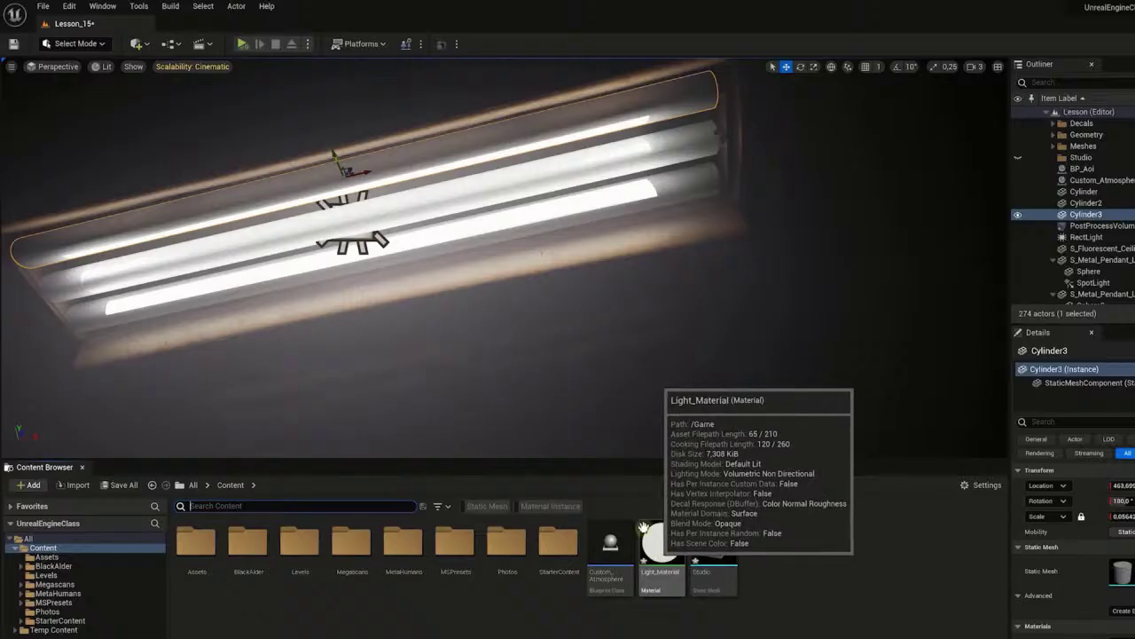
left_click(698, 152, "ctrl")
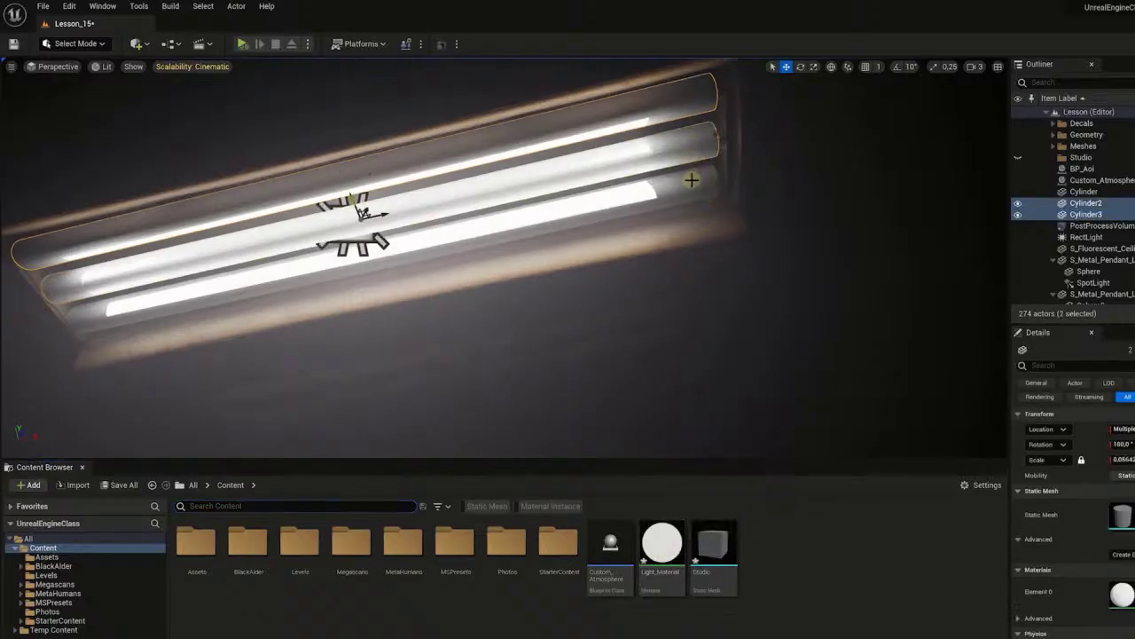
left_click(694, 184, "ctrl")
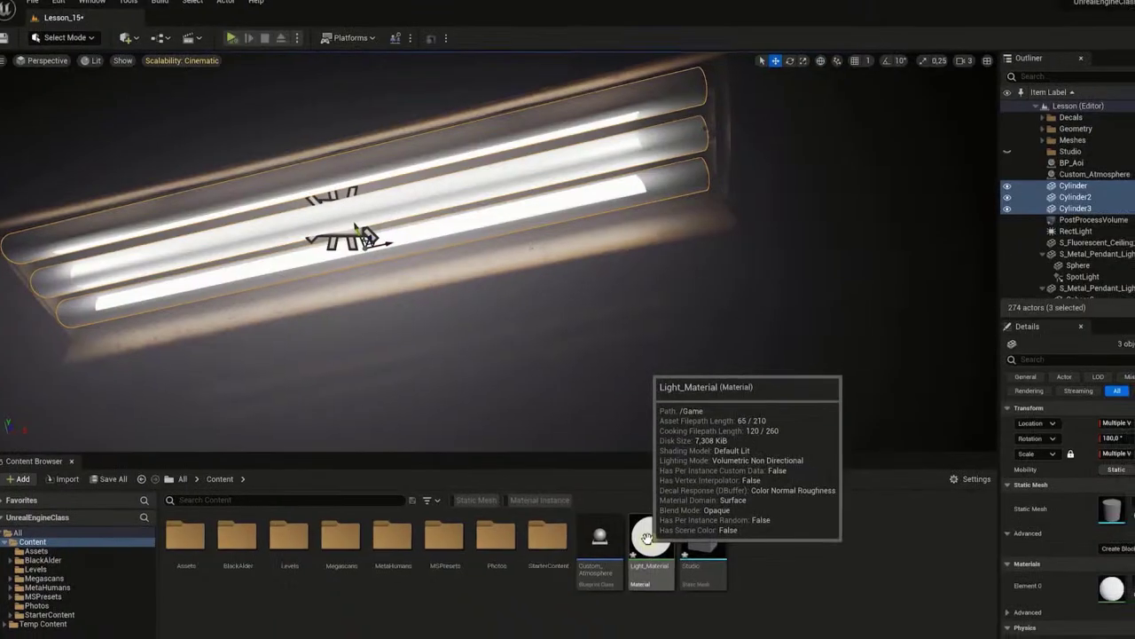
left_click_drag(662, 543, 907, 534)
left_click_drag(799, 472, 1011, 532)
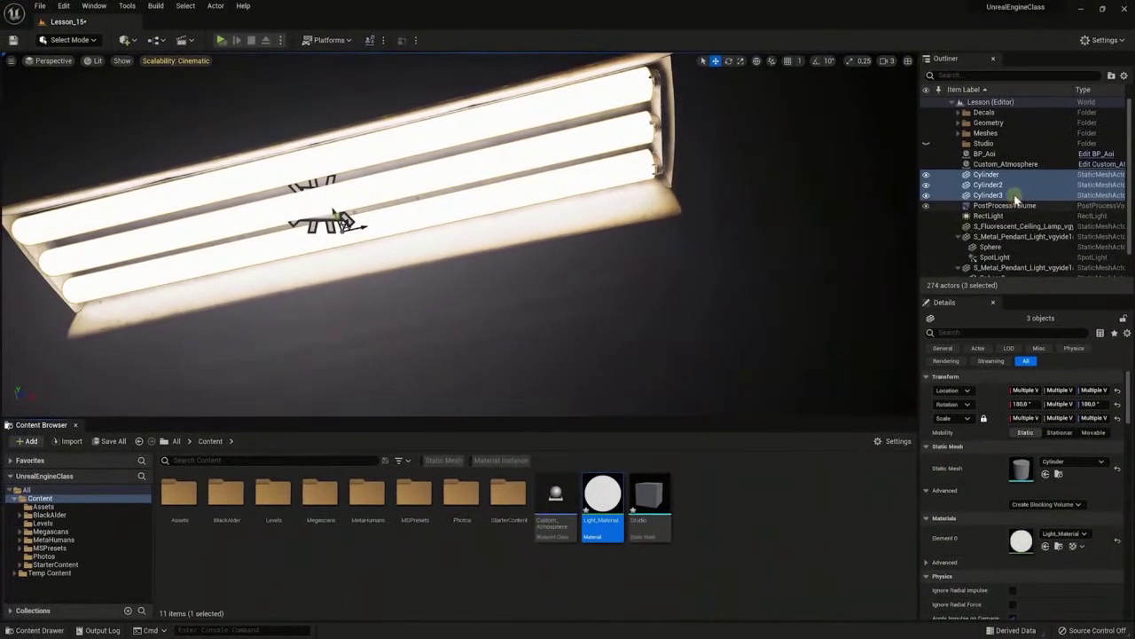
Step: Parent the three cylinders and the RectLight to the fluorescent ceiling lamp, and collapse the two pendant light hierarchies in the Outliner
left_click_drag(967, 174, 1017, 230)
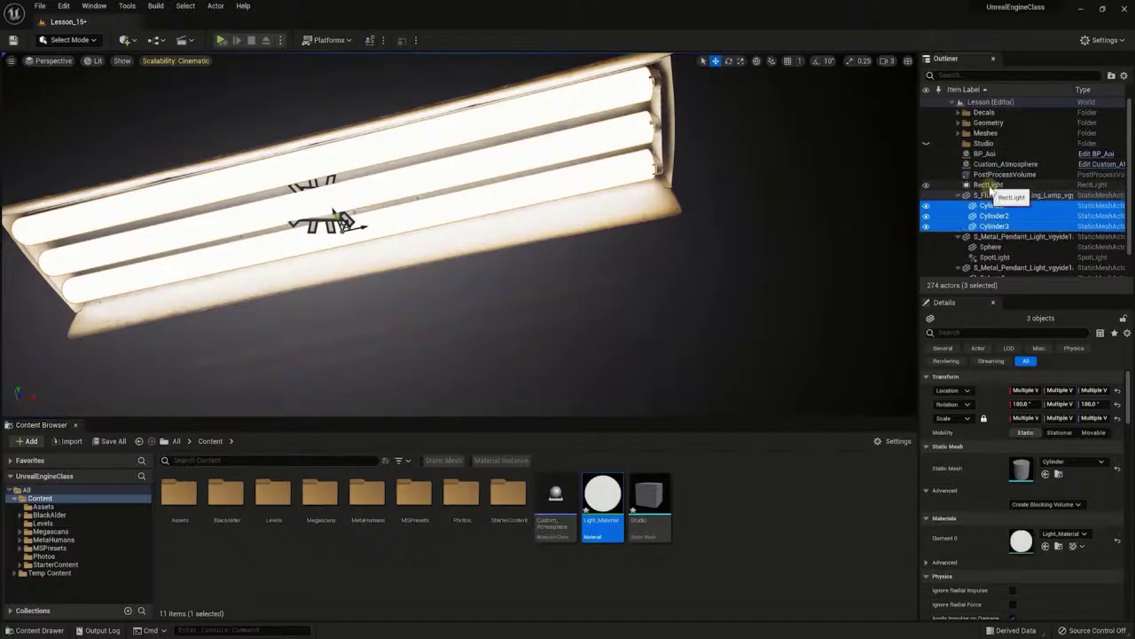
left_click_drag(992, 185, 997, 195)
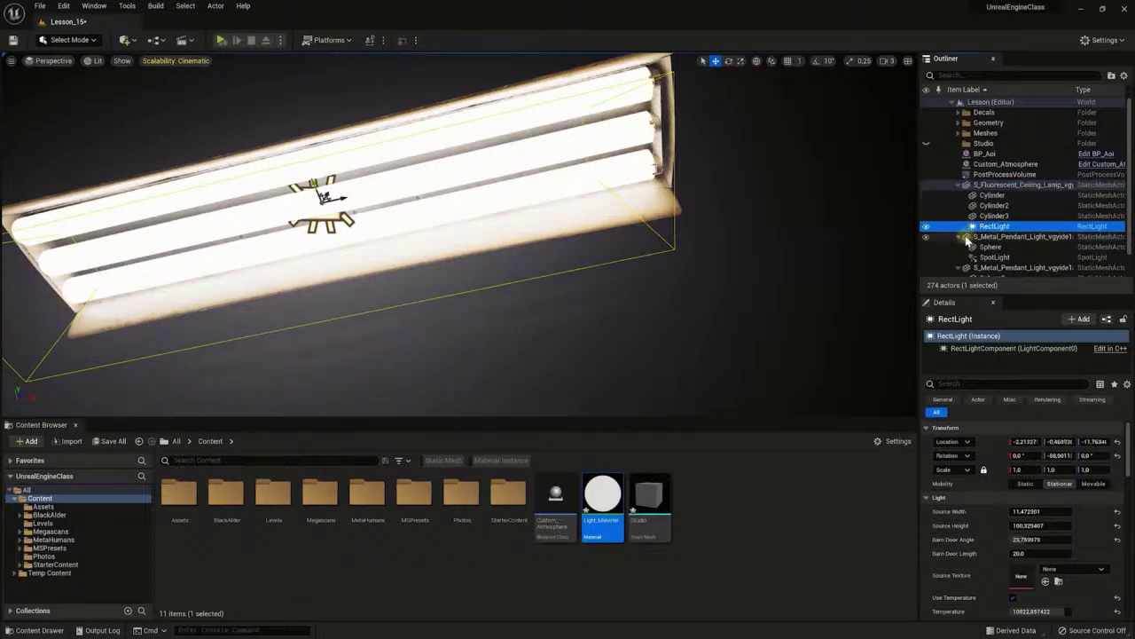
left_click(963, 248)
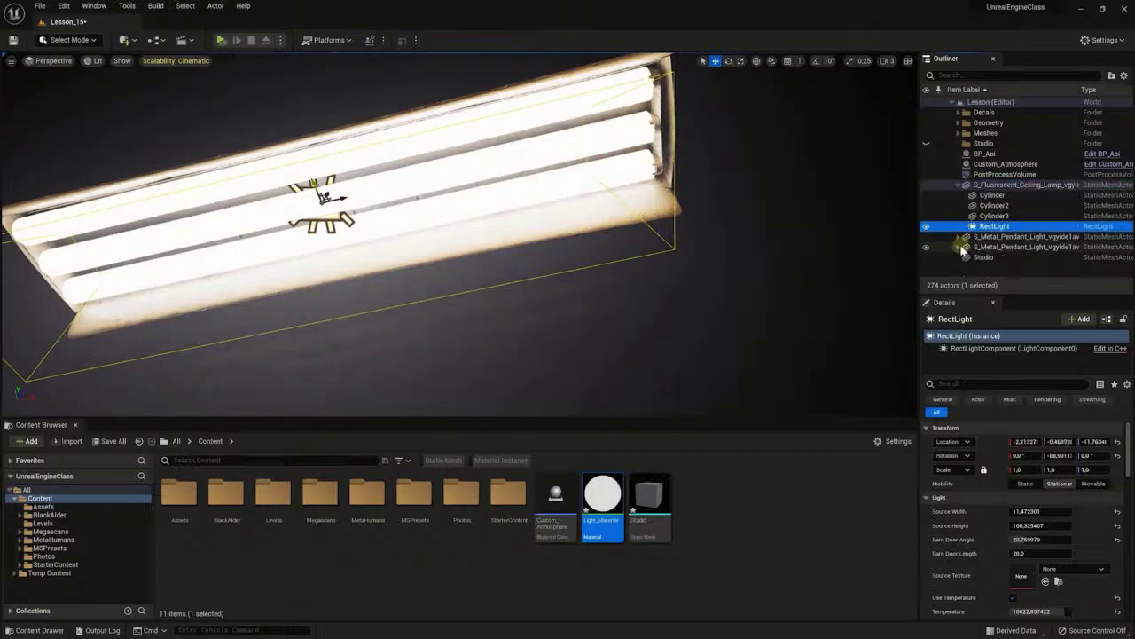
left_click(969, 185)
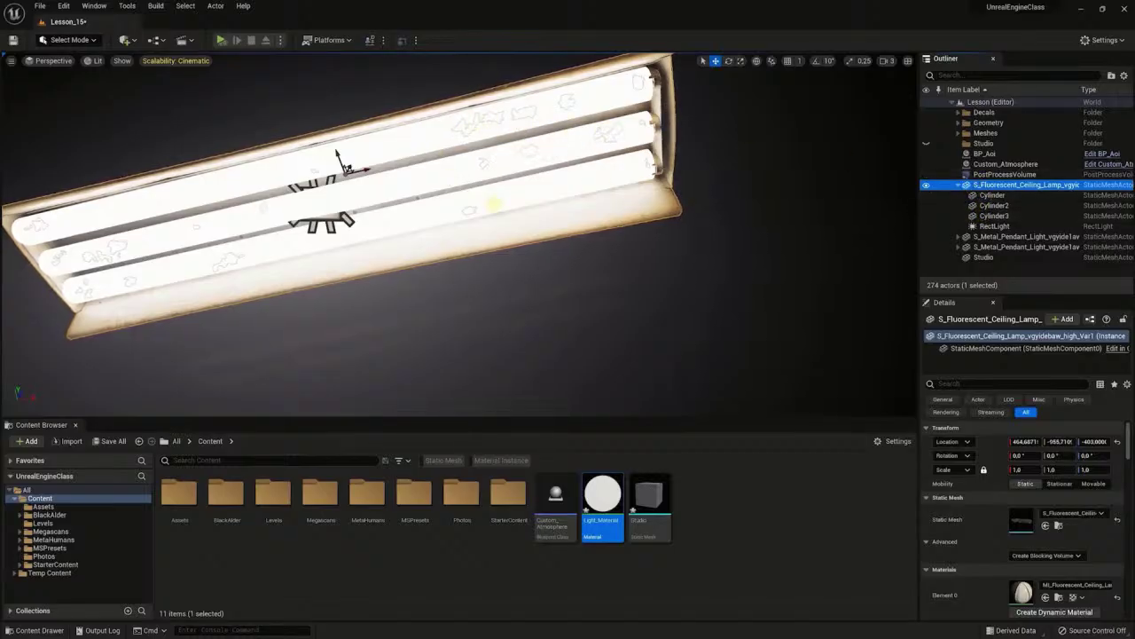
left_click_drag(338, 150, 542, 188, "alt")
key("Escape")
scroll(542, 187, "down", 3)
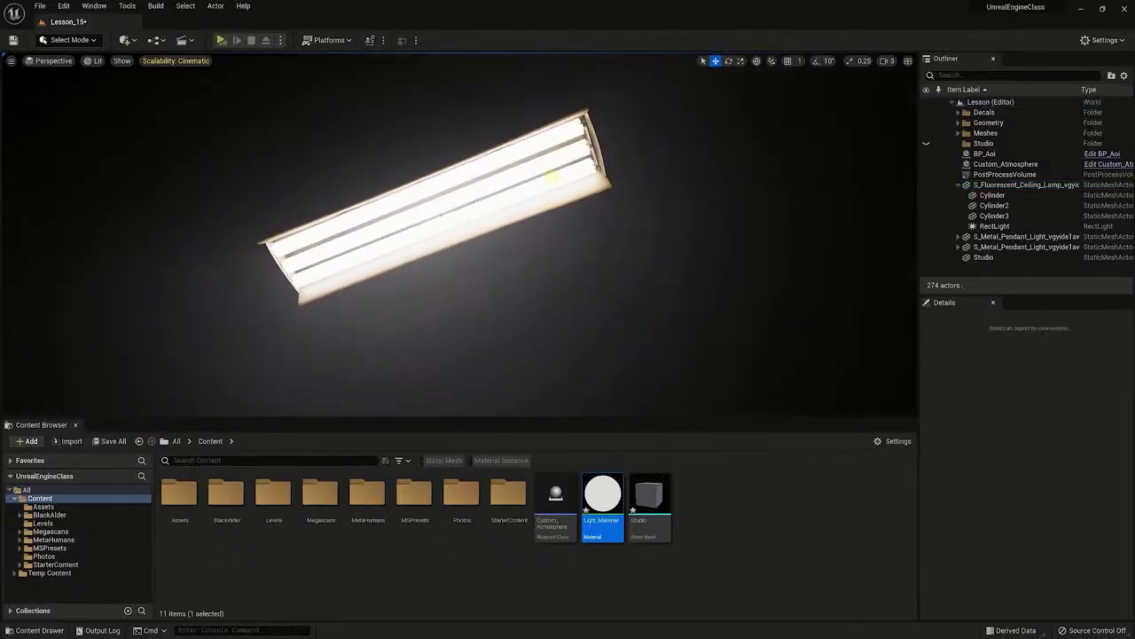
left_click_drag(551, 178, 444, 249, "alt")
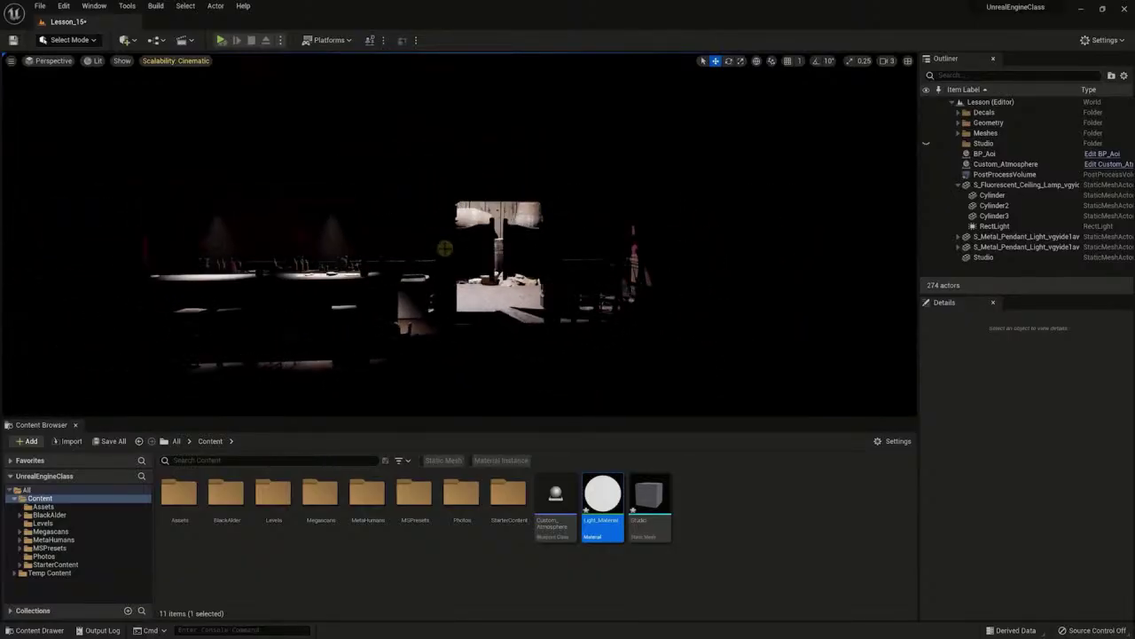
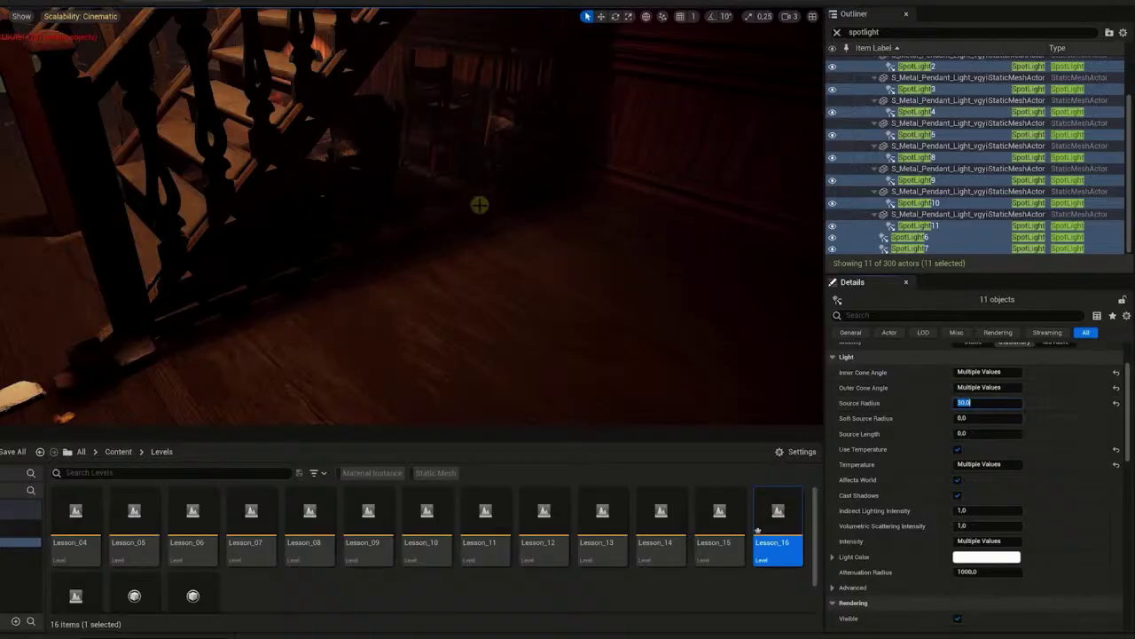
Step: Clear the Outliner's spotlight search and select the DirectionalLight component of Custom_Atmosphere
mouse_move(590, 160)
right_mouse_down()
mouse_move(507, 165)
mouse_move(362, 123)
mouse_move(385, 166)
mouse_move(494, 211)
mouse_move(447, 189)
mouse_move(457, 132)
mouse_move(452, 197)
mouse_move(594, 276)
mouse_move(542, 251)
mouse_move(551, 198)
mouse_move(540, 178)
mouse_move(555, 160)
mouse_move(624, 158)
mouse_move(642, 246)
mouse_move(609, 264)
mouse_move(626, 246)
mouse_move(464, 223)
mouse_move(467, 208)
mouse_move(482, 350)
mouse_move(464, 314)
right_mouse_up()
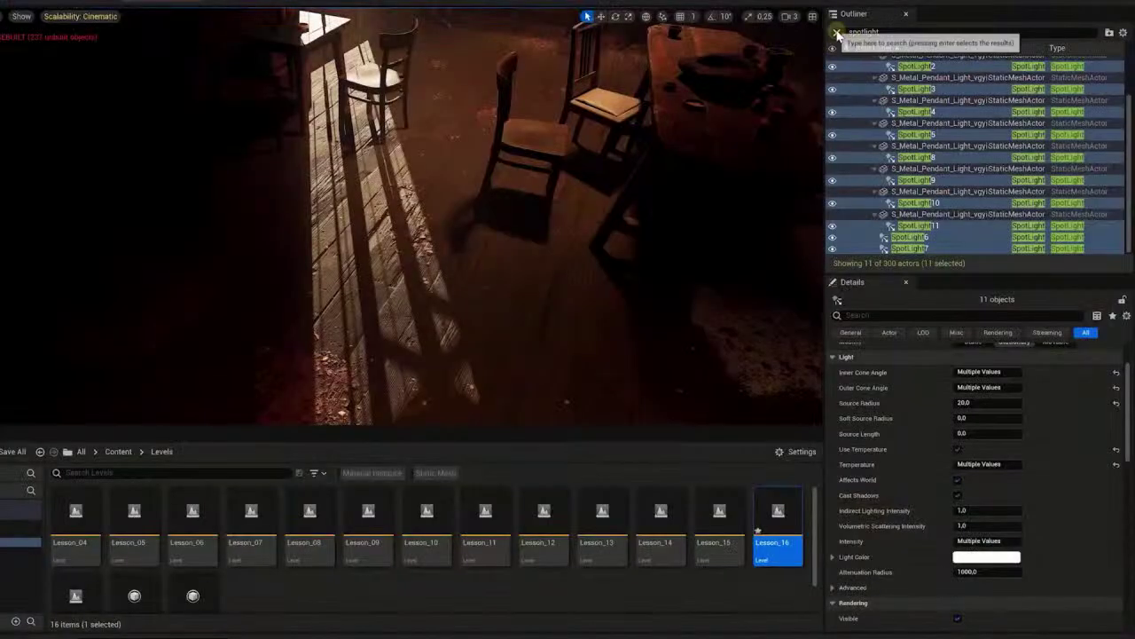
left_click(837, 32)
scroll(959, 219, "down", 1)
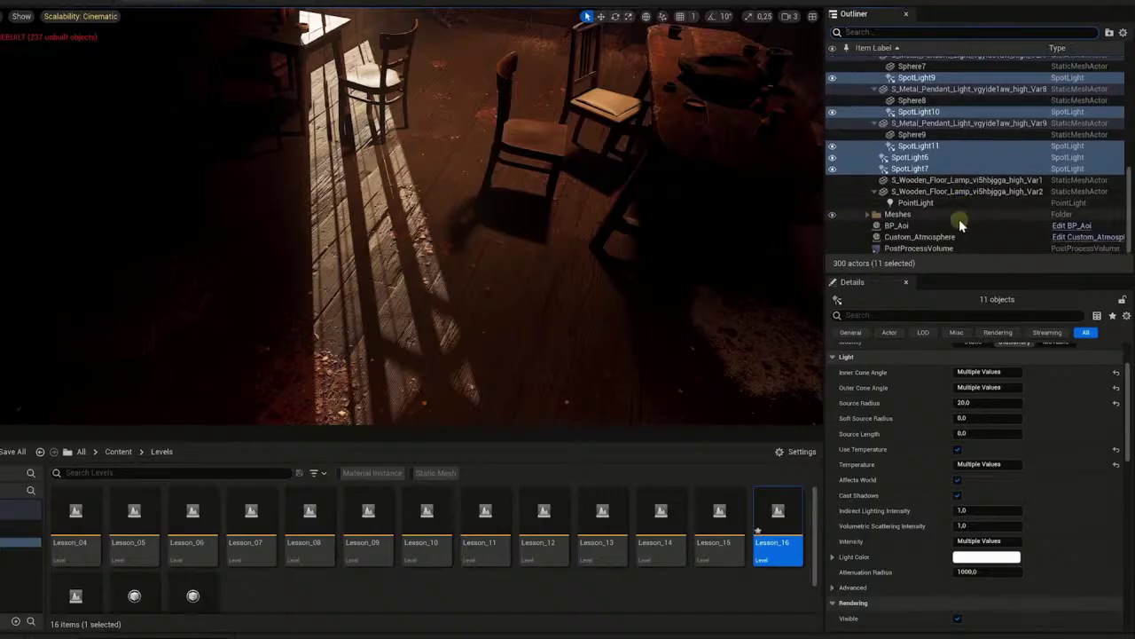
left_click(927, 237)
scroll(922, 375, "down", 1)
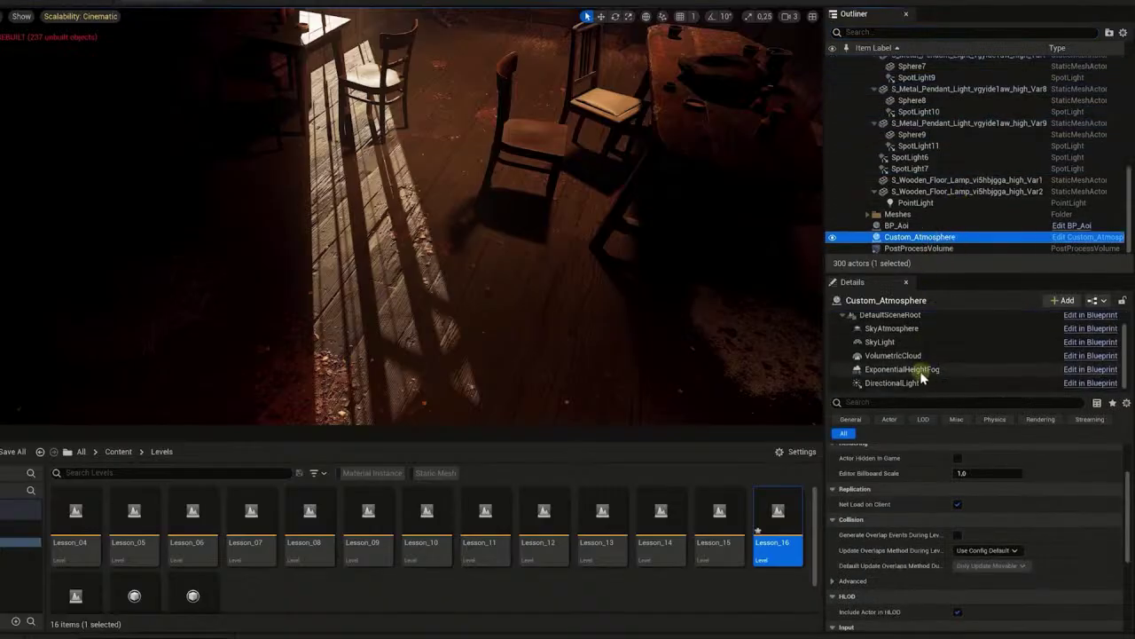
left_click(917, 386)
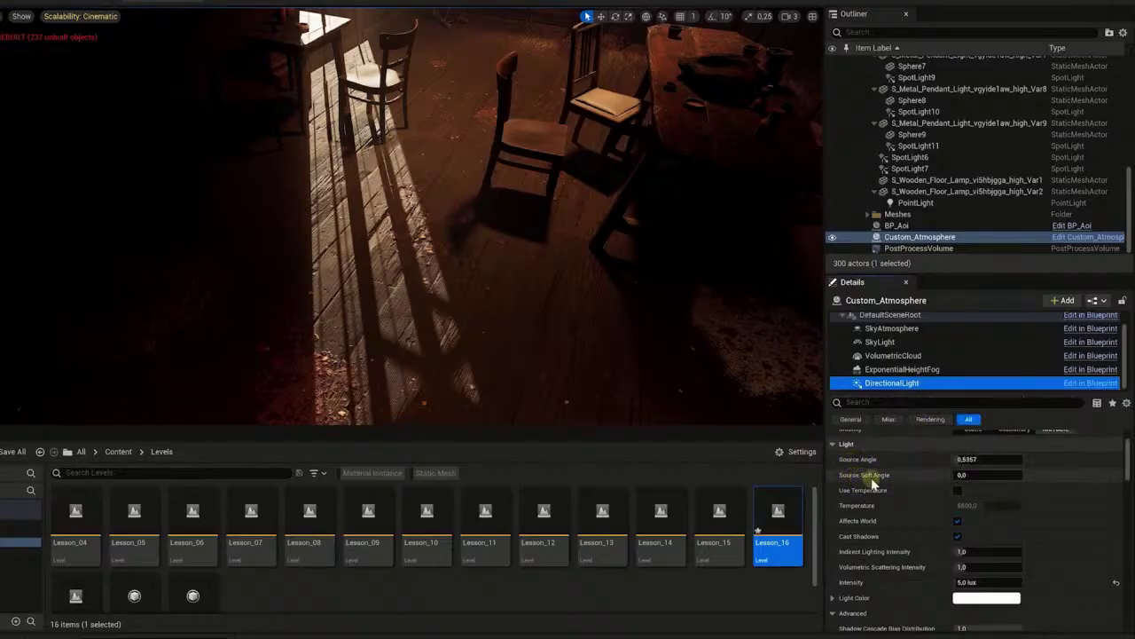
Step: Try a Source Angle of 30 on the DirectionalLight and settle on 10 to soften the window shadows
right_click_drag(570, 322, 632, 338)
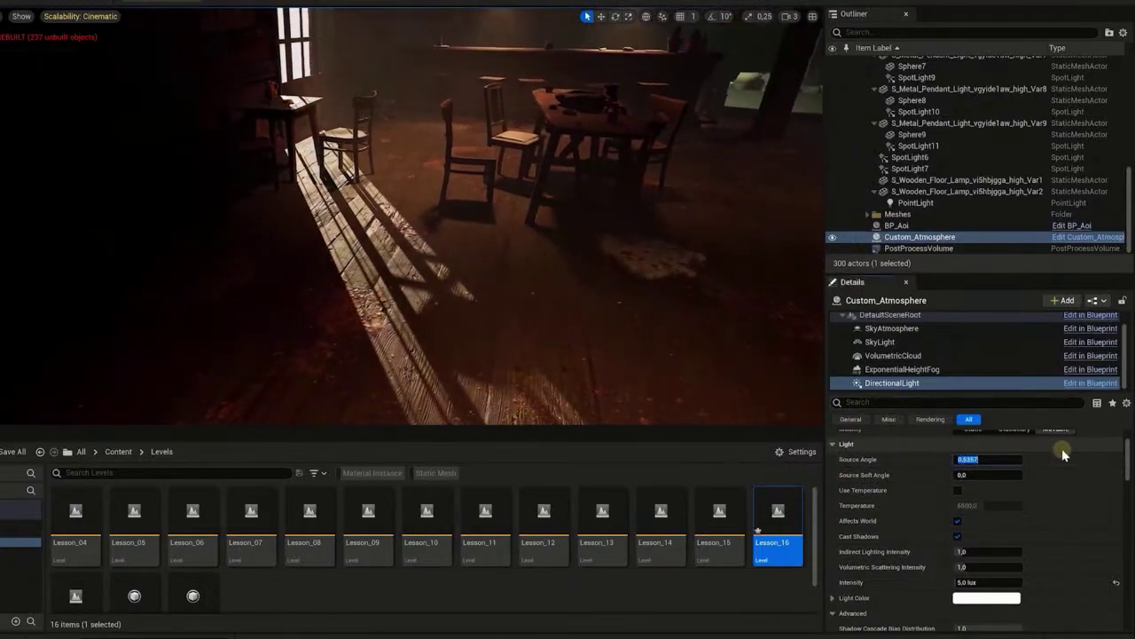
type("30")
key("Return")
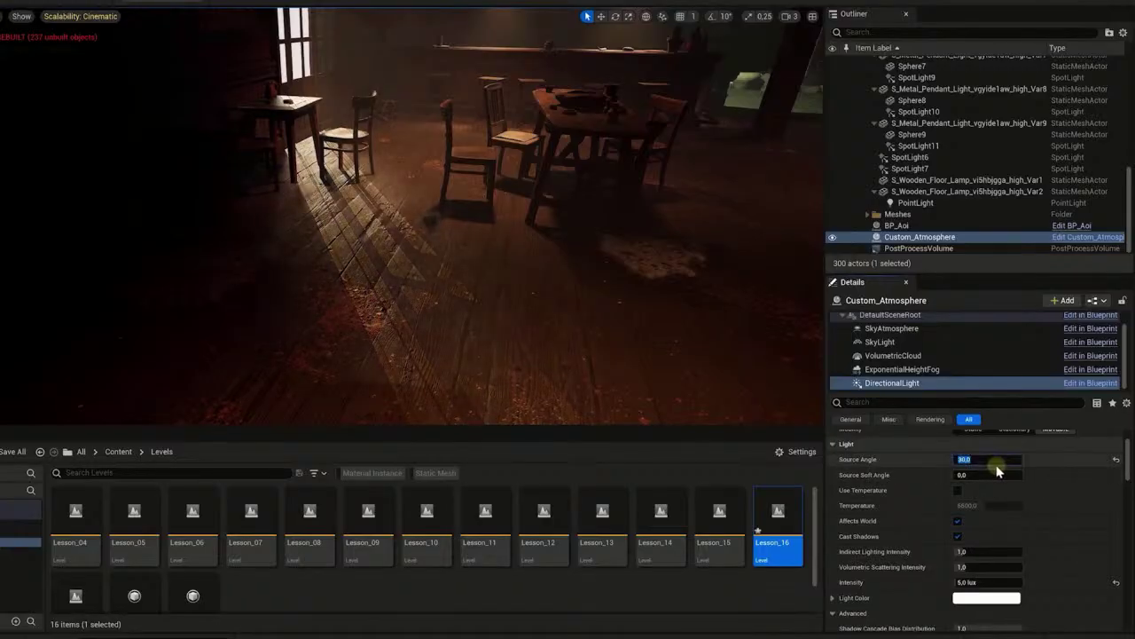
type("10")
key("Return")
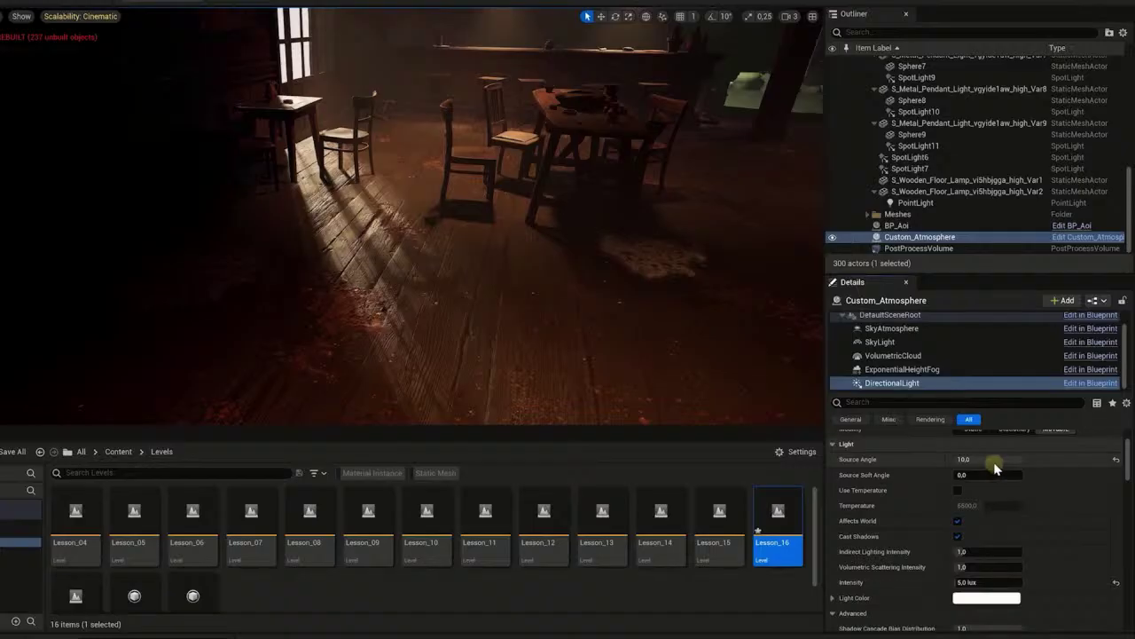
Step: Set the DirectionalLight's Source Soft Angle to 100
right_click_drag(600, 278, 577, 216)
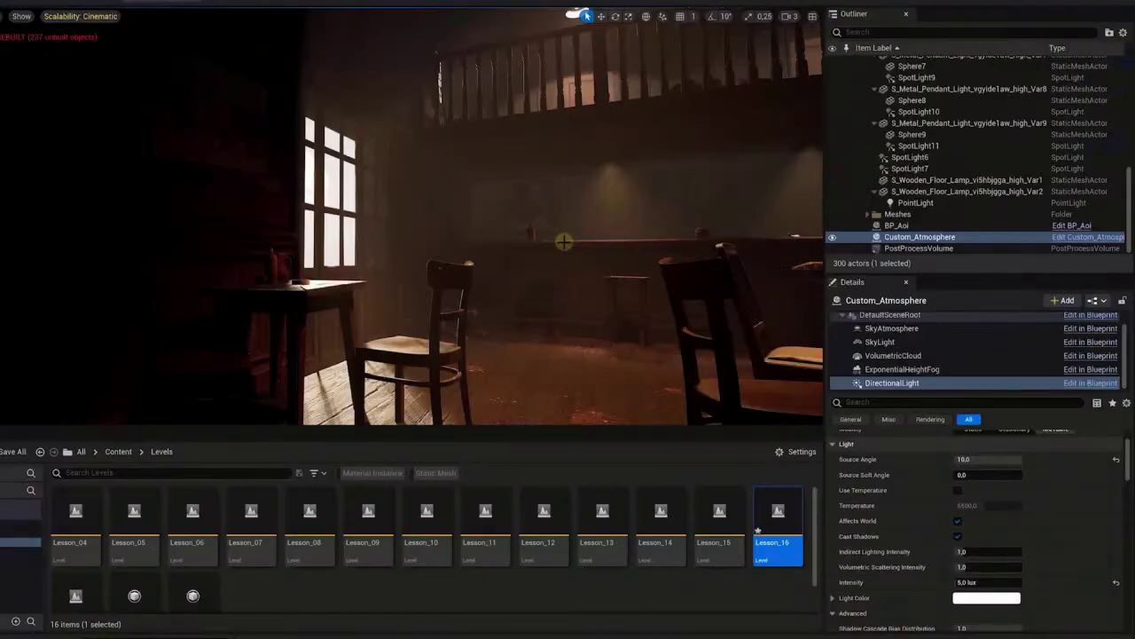
right_click_drag(564, 242, 578, 306)
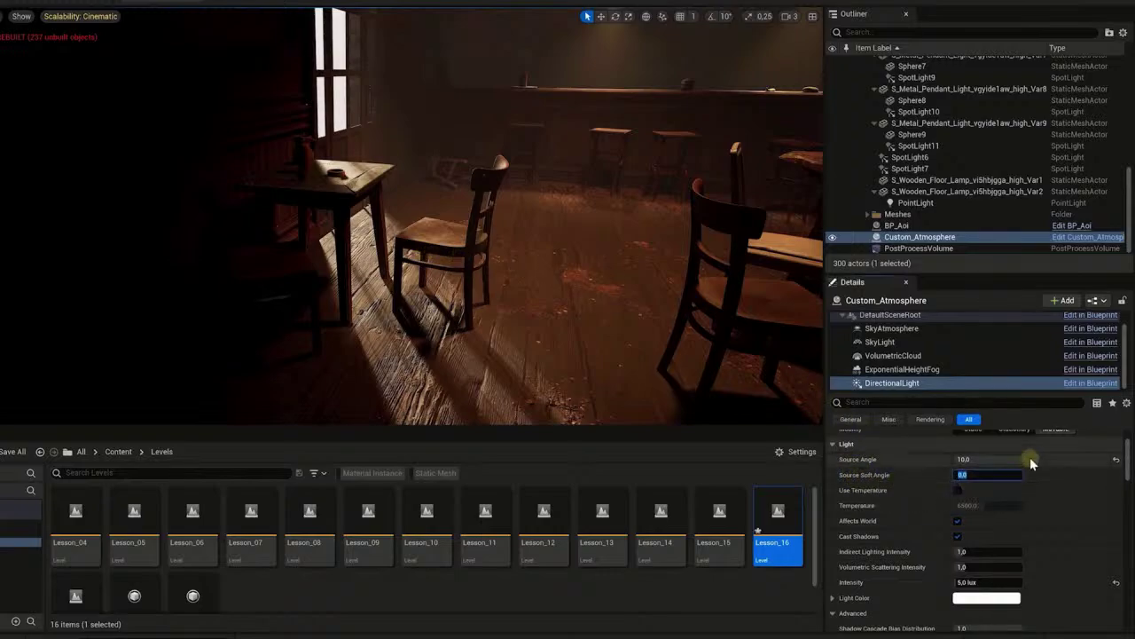
type("100")
key("Return")
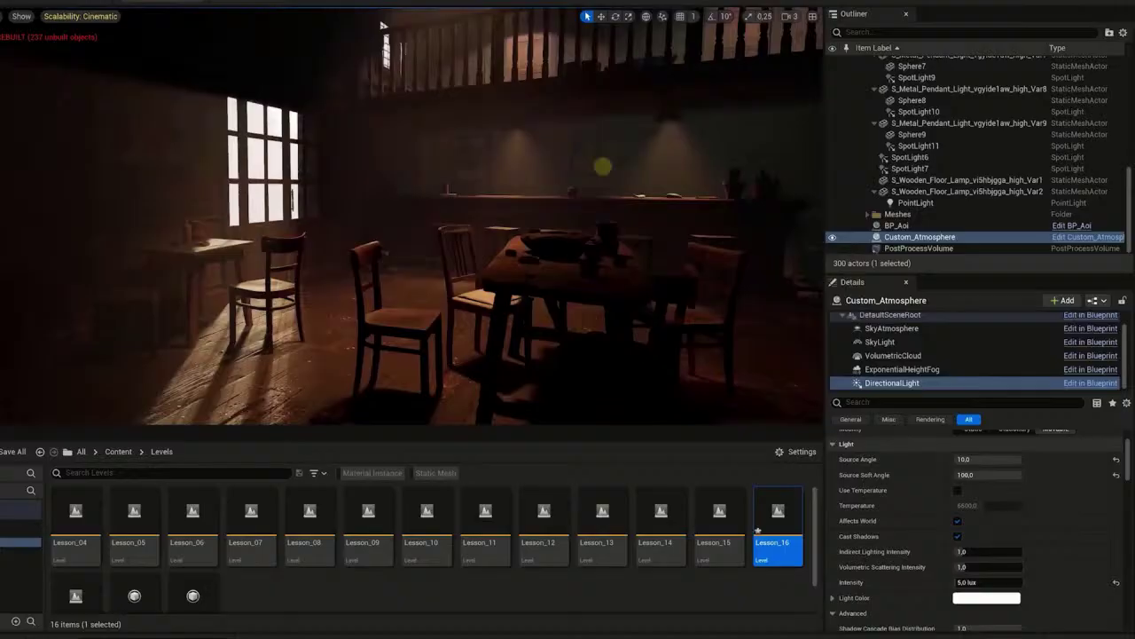
Step: Show the light icons in the viewport, select the pendant's SpotLight3 and filter its details by "temp"
key("s")
right_click_drag(604, 166, 644, 161)
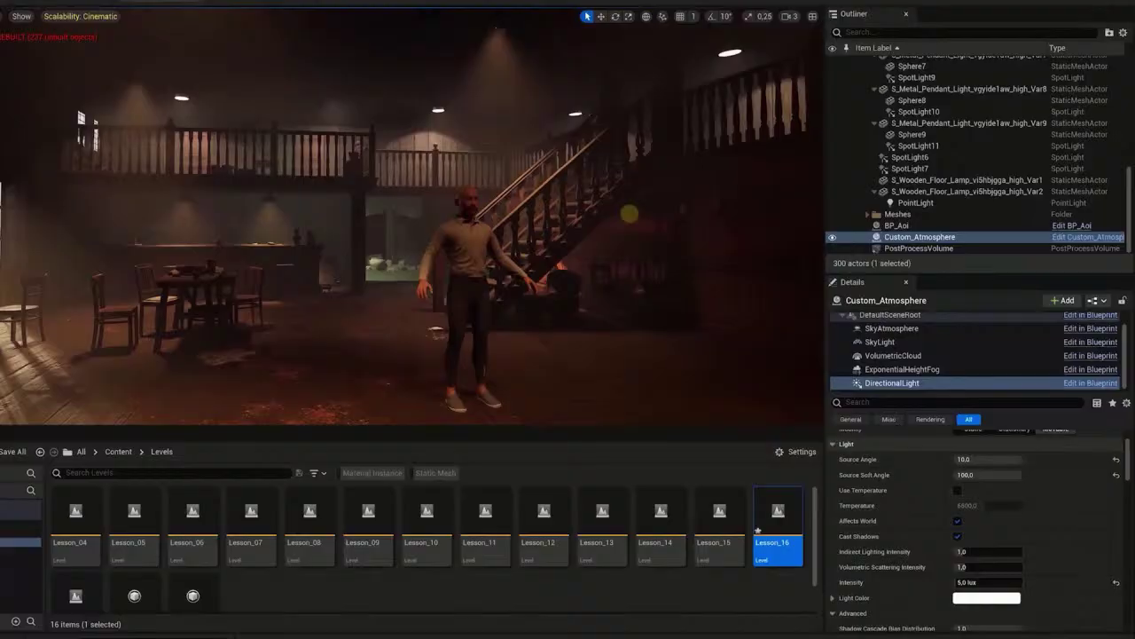
right_click_drag(659, 213, 698, 206)
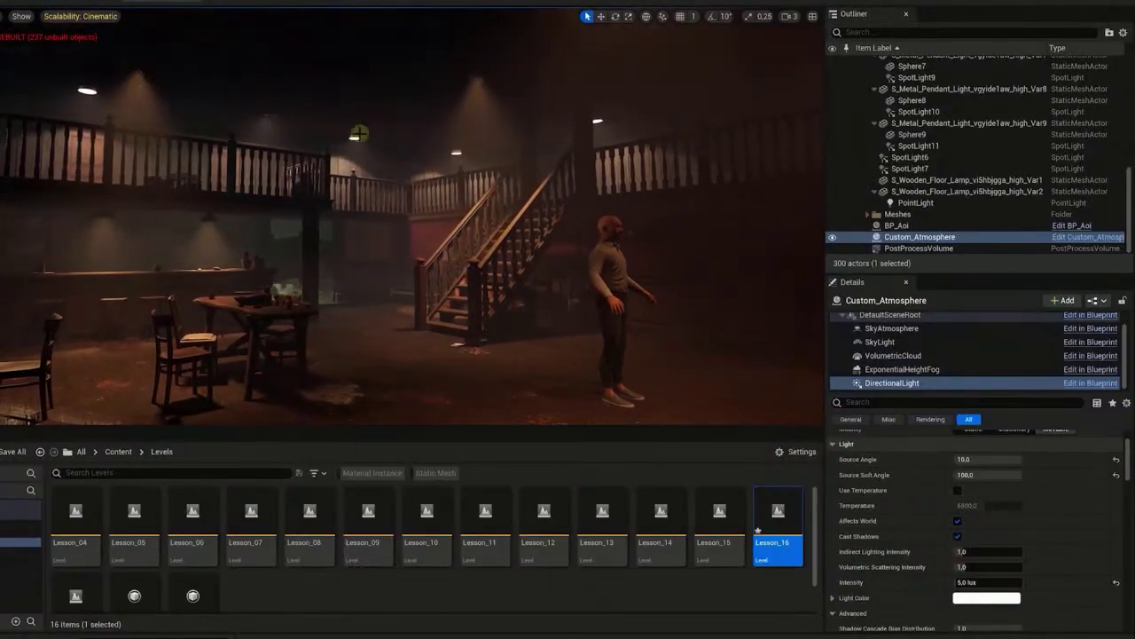
right_click_drag(358, 133, 304, 147)
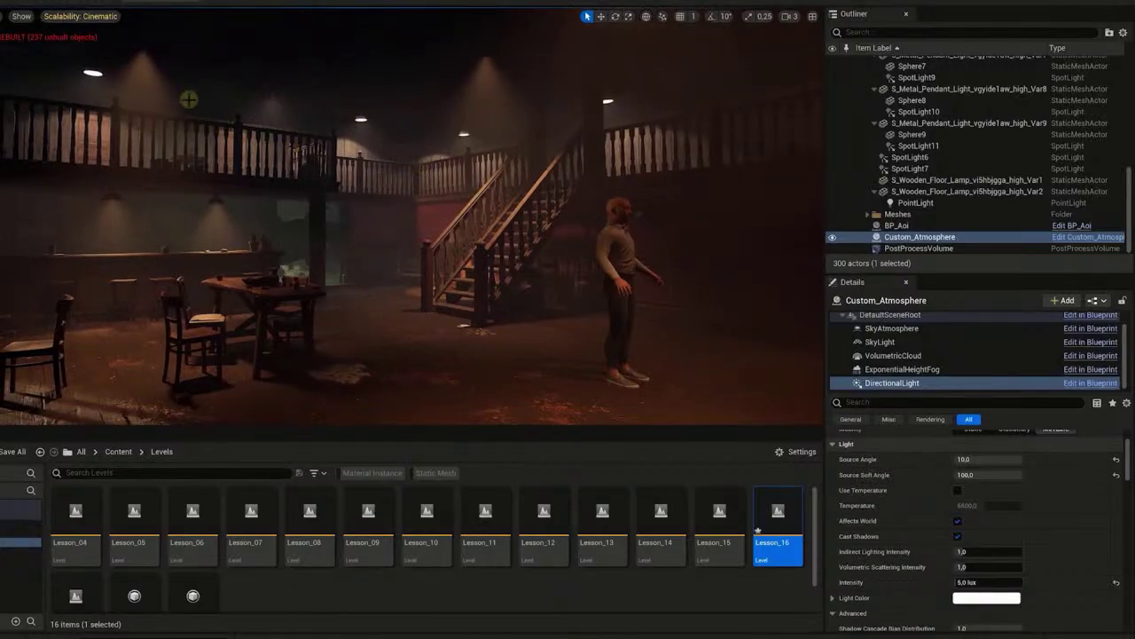
key("g")
left_click(92, 78)
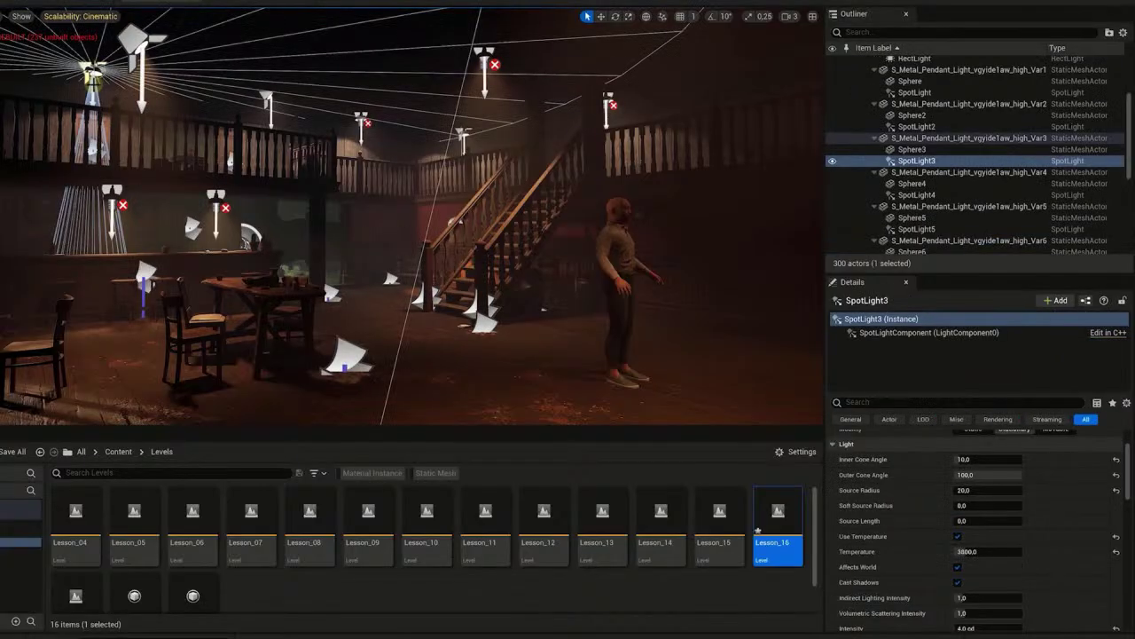
left_click(945, 406)
type("temp")
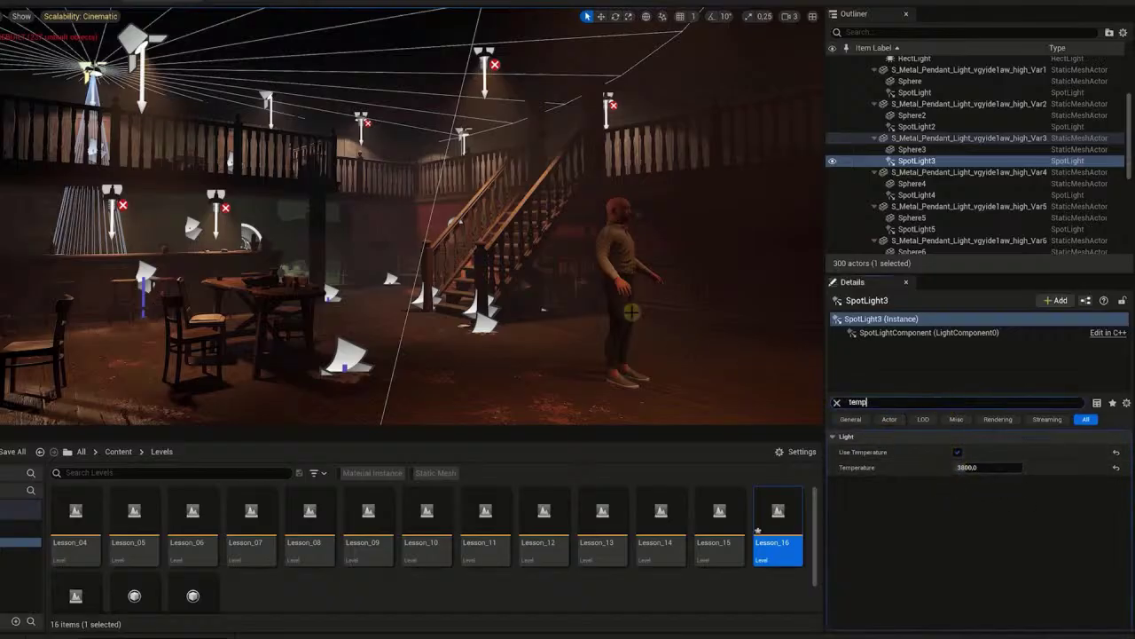
Step: Compare the color temperatures of the pendant spot light, SpotLight7 and the floor lamp's PointLight, and examine the lighting around the lower doorway
type("f")
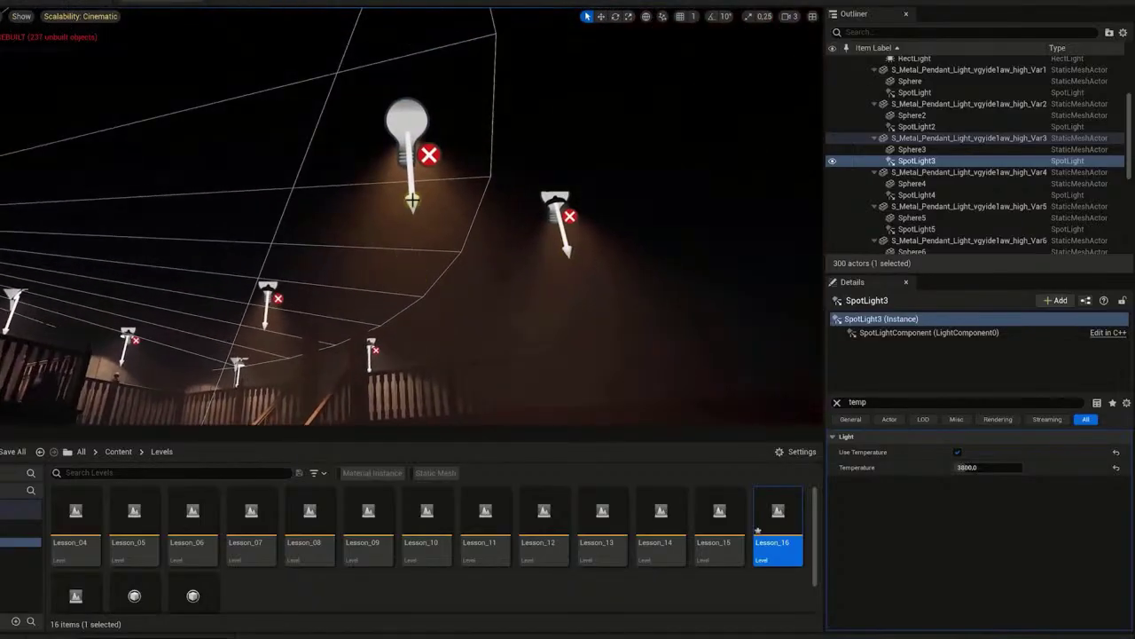
left_click(412, 203)
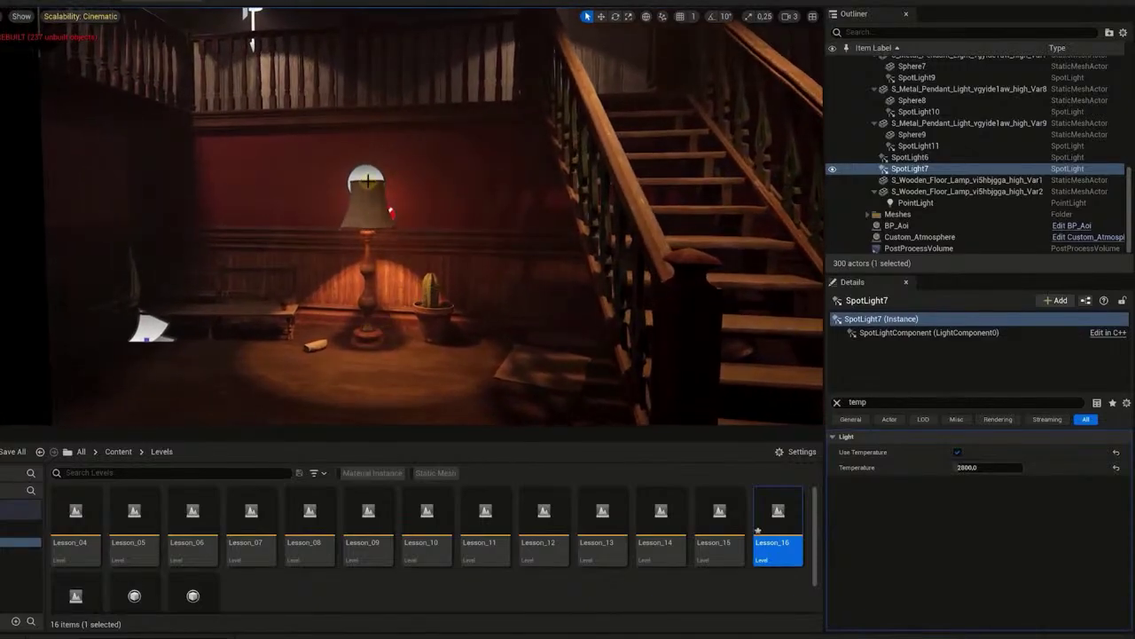
left_click(915, 202)
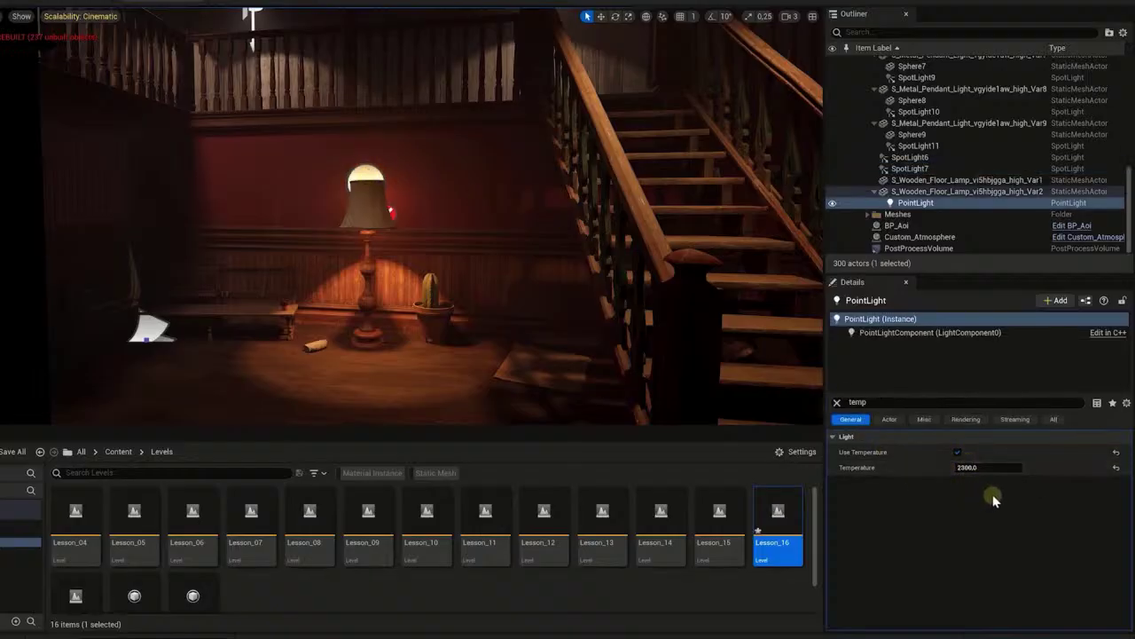
right_click_drag(617, 304, 385, 299)
key("a")
key("s")
key("s")
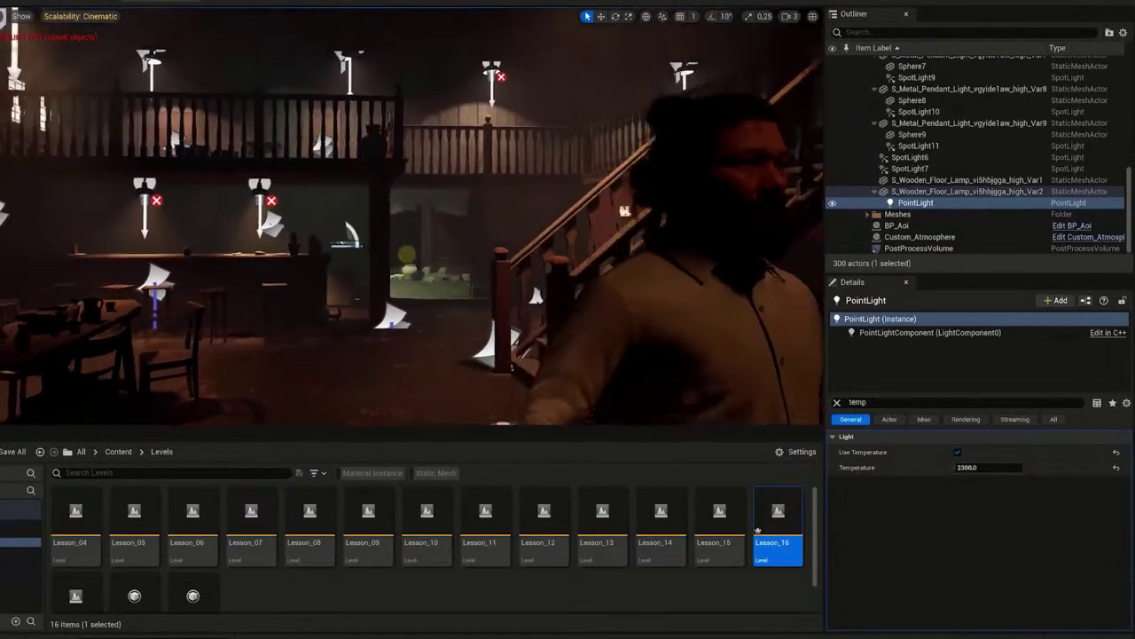
right_click_drag(492, 246, 480, 253)
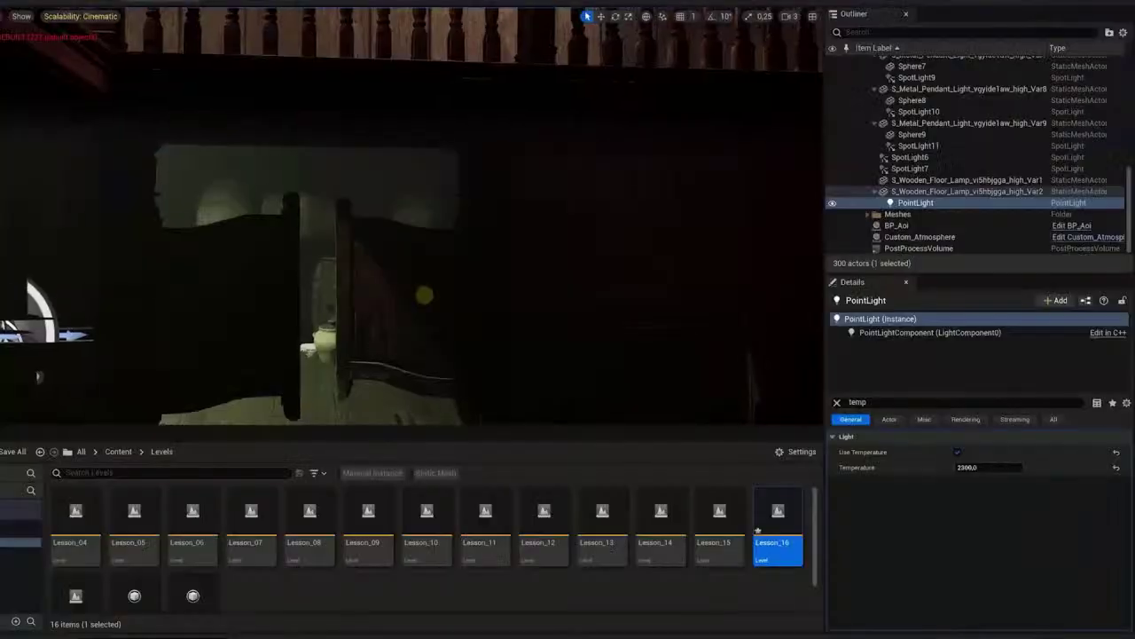
right_click_drag(421, 294, 586, 285)
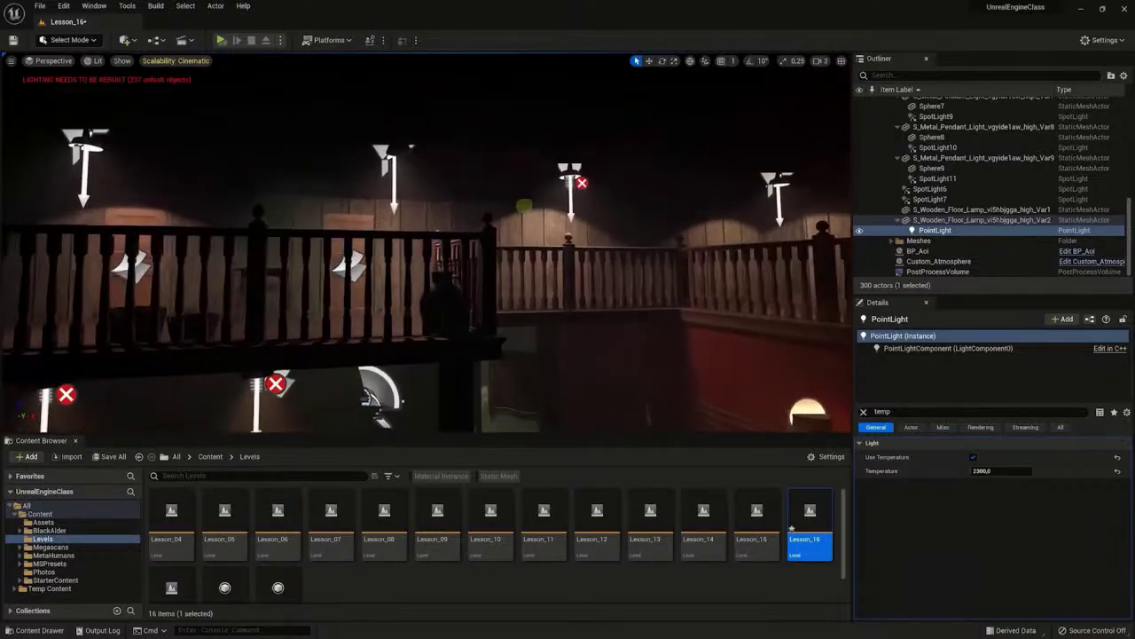
Step: Select the Upperwall Back brush that forms the wall behind the balcony
mouse_move(499, 237)
right_mouse_down()
mouse_move(417, 253)
mouse_move(502, 250)
right_mouse_up()
left_click(330, 202)
key("Escape")
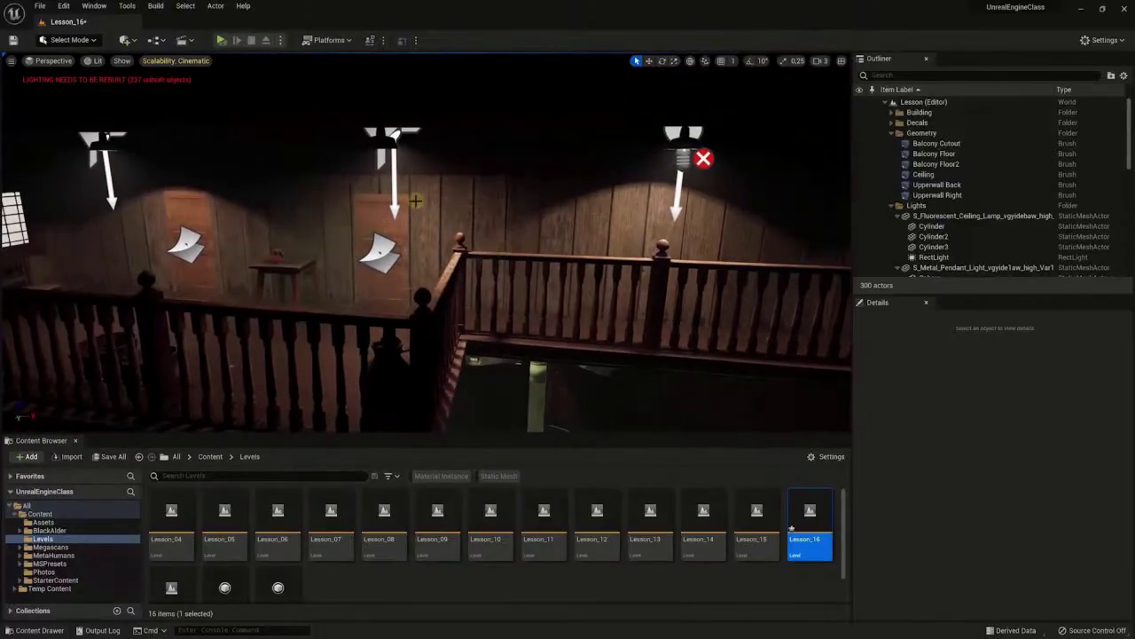
left_click(321, 203)
key("f")
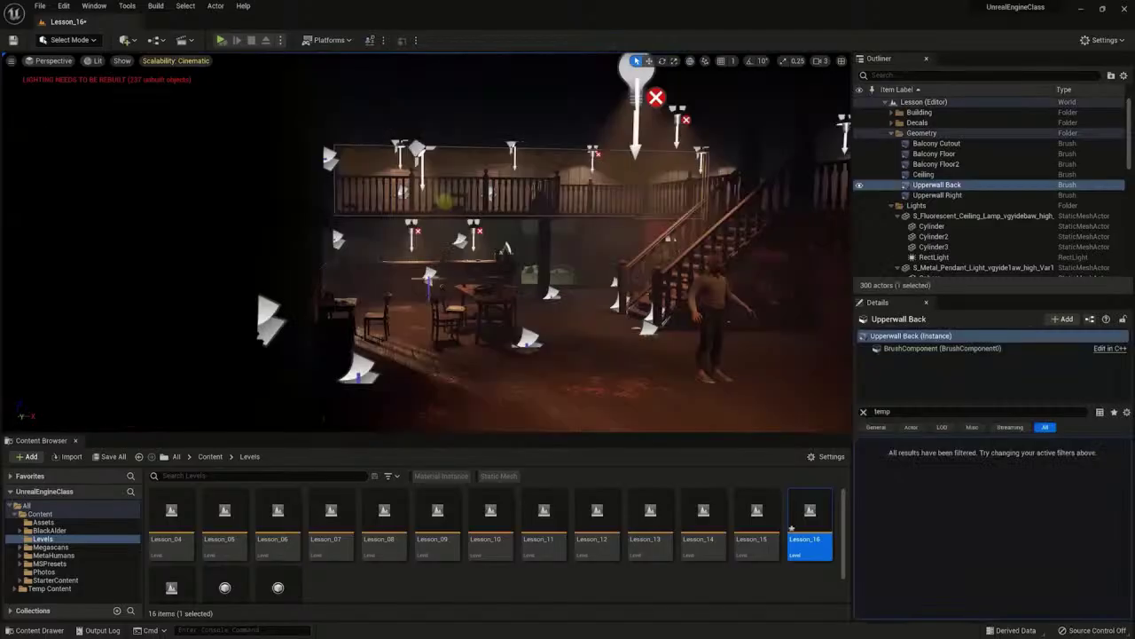
right_click_drag(504, 249, 485, 252)
mouse_move(326, 161)
right_mouse_down()
mouse_move(381, 178)
mouse_move(520, 165)
mouse_move(531, 213)
mouse_move(454, 192)
right_mouse_up()
right_click_drag(264, 212, 379, 182)
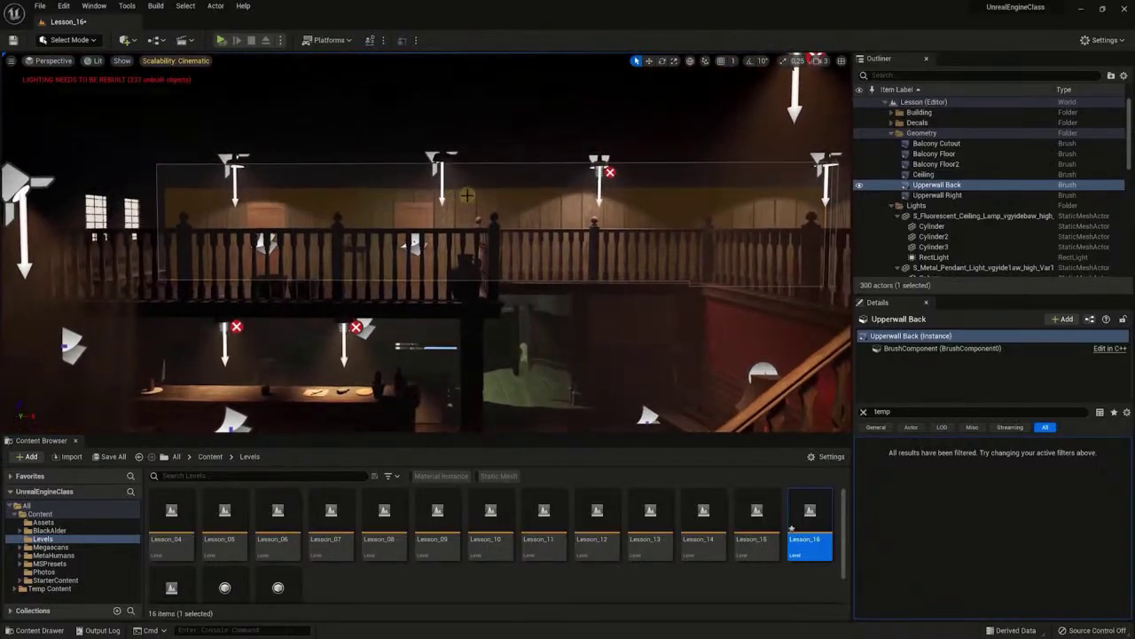
left_click(923, 186)
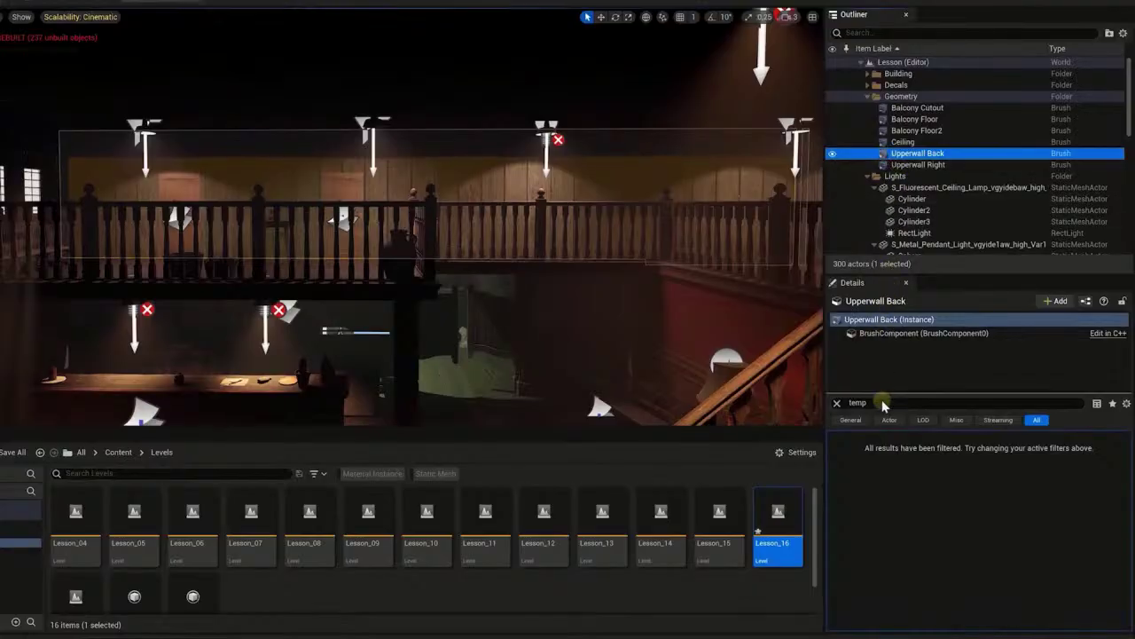
Step: Clear the "temp" filter and convert the Upperwall Back brush into a static mesh saved in the Content folder
left_click(883, 404)
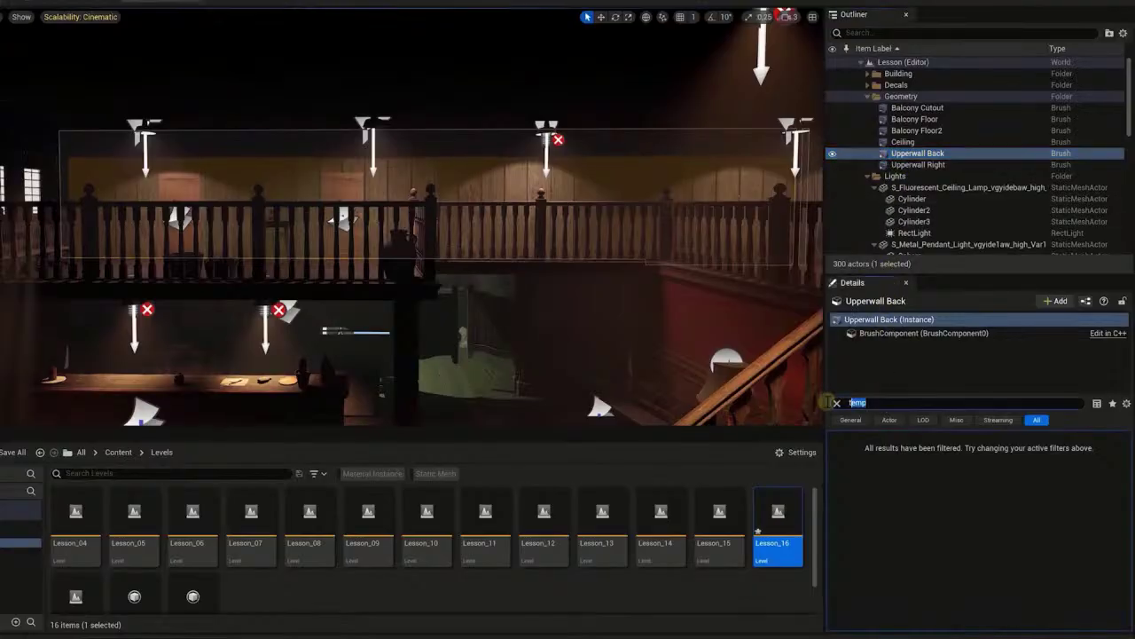
left_click_drag(1125, 470, 1131, 546)
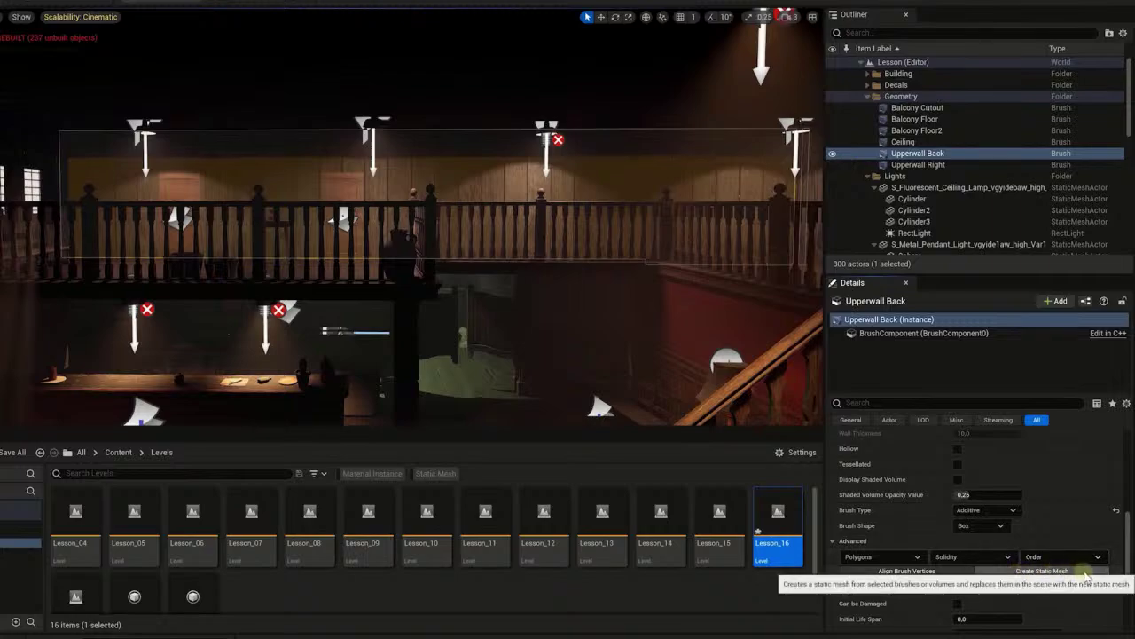
left_click(1081, 577)
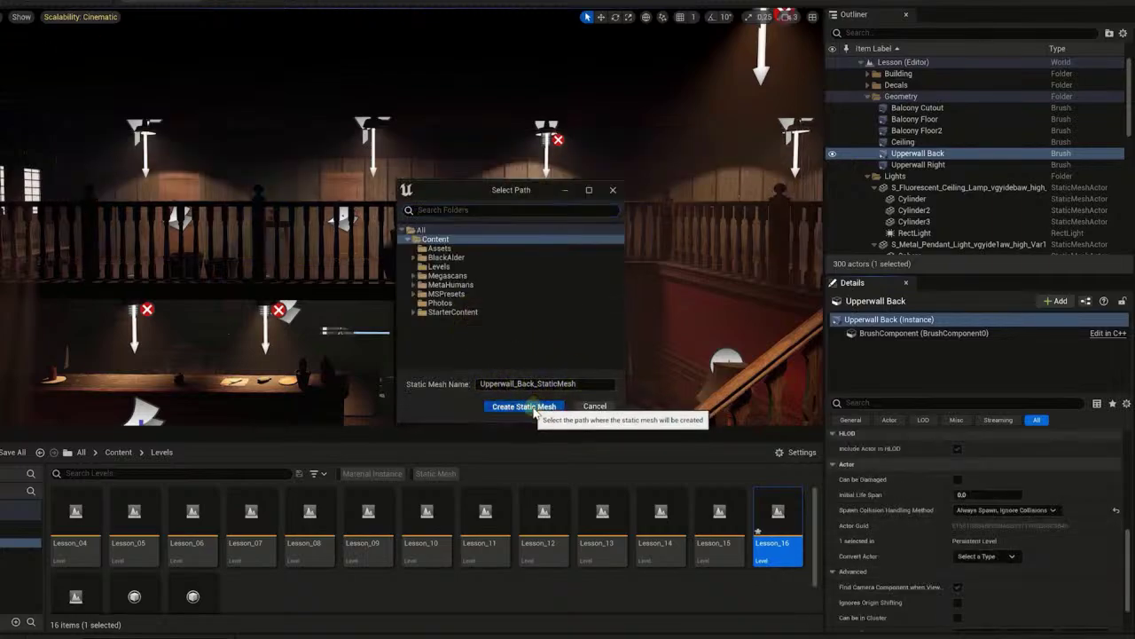
left_click(524, 406)
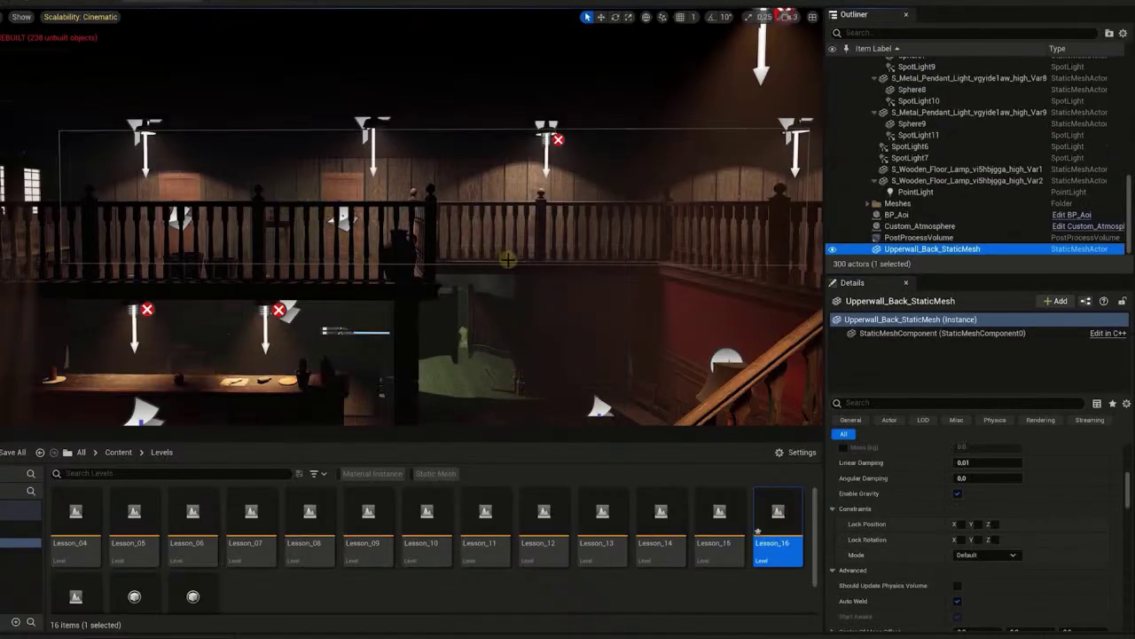
Step: Add a cube shape to the level and move it onto the open floor beside the MetaHuman
mouse_move(511, 260)
right_mouse_down()
mouse_move(399, 296)
mouse_move(393, 393)
mouse_move(413, 340)
right_mouse_up()
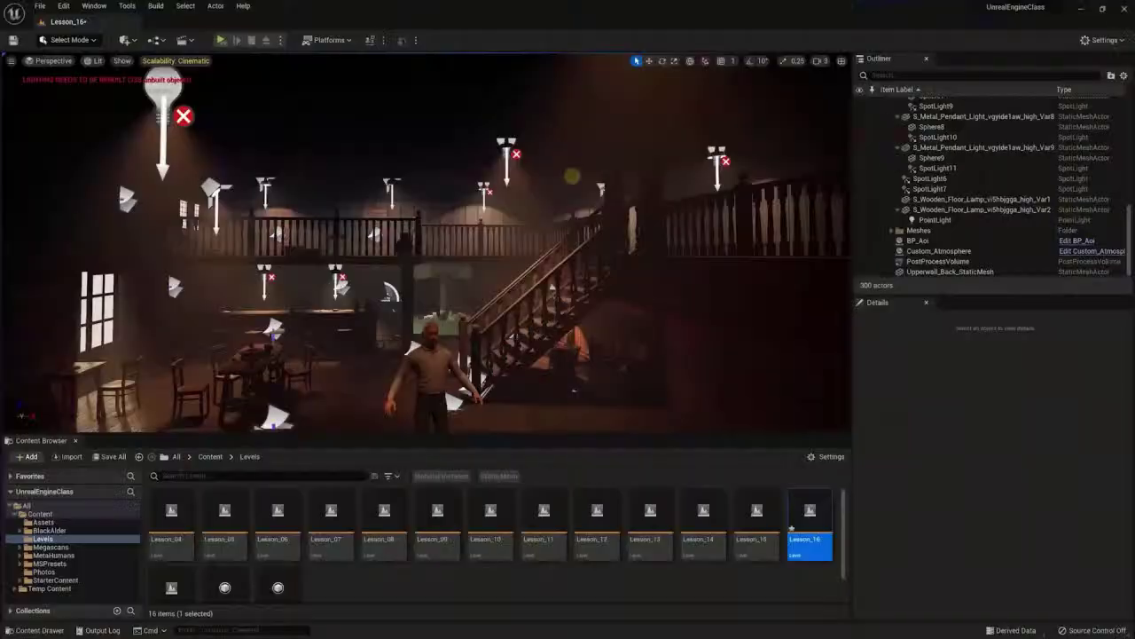
left_click(125, 40)
mouse_move(186, 159)
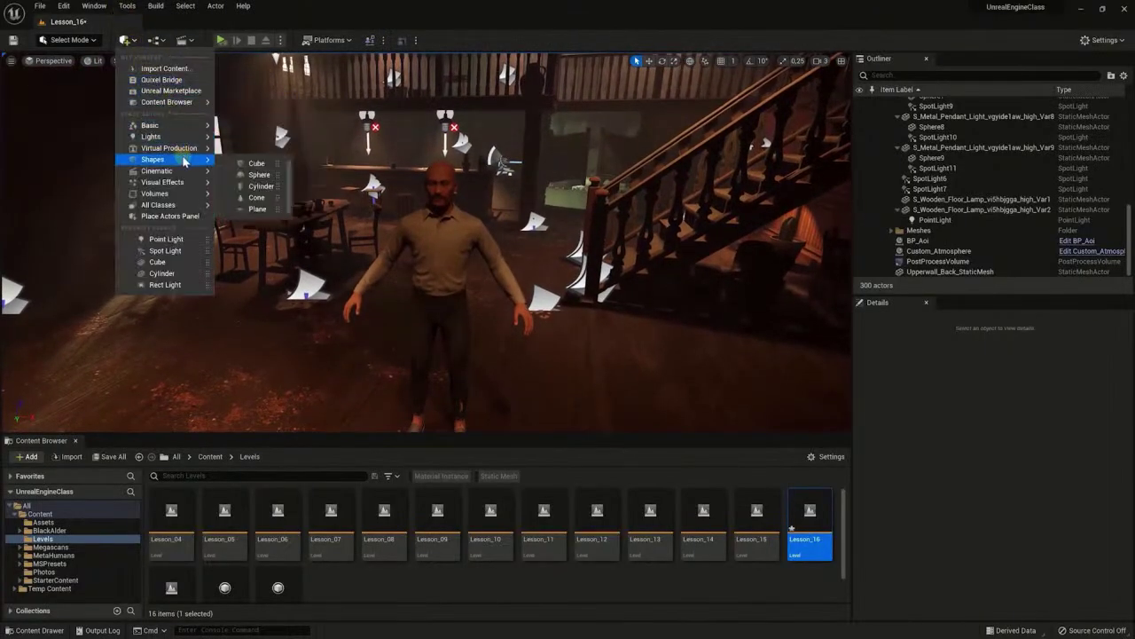
left_click(257, 163)
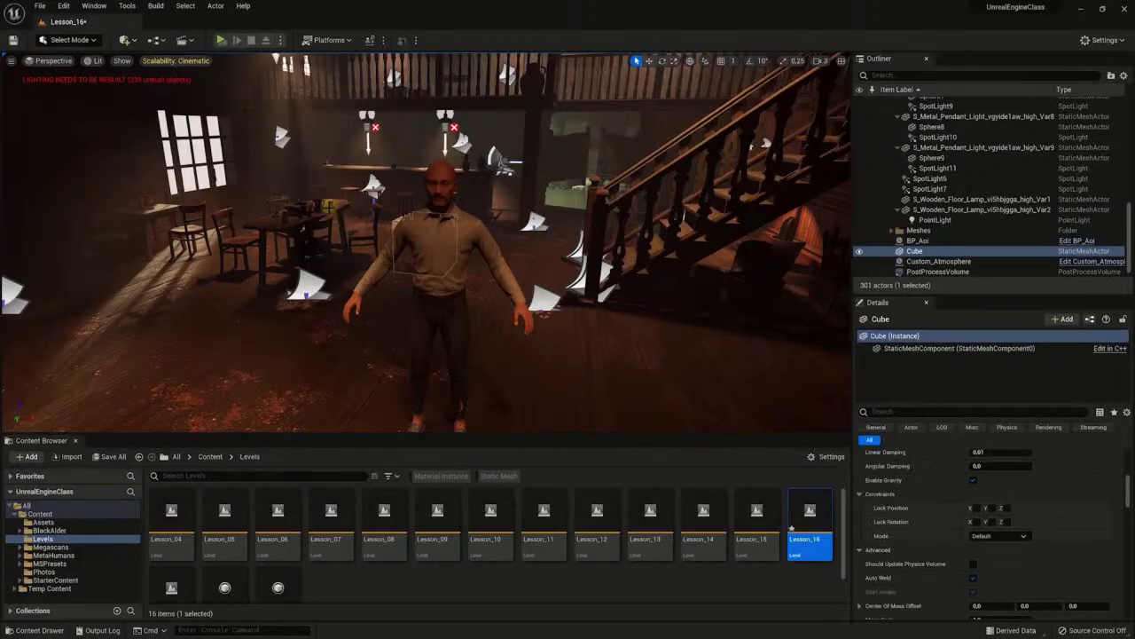
right_click_drag(425, 240, 403, 235)
key("w")
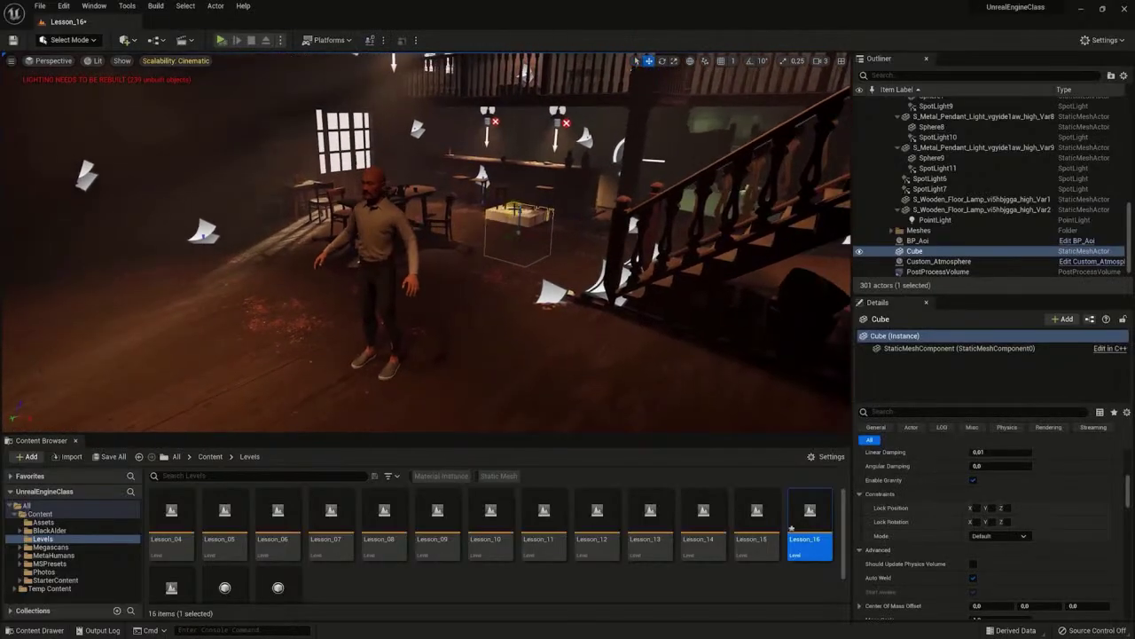
left_click_drag(511, 194, 167, 337)
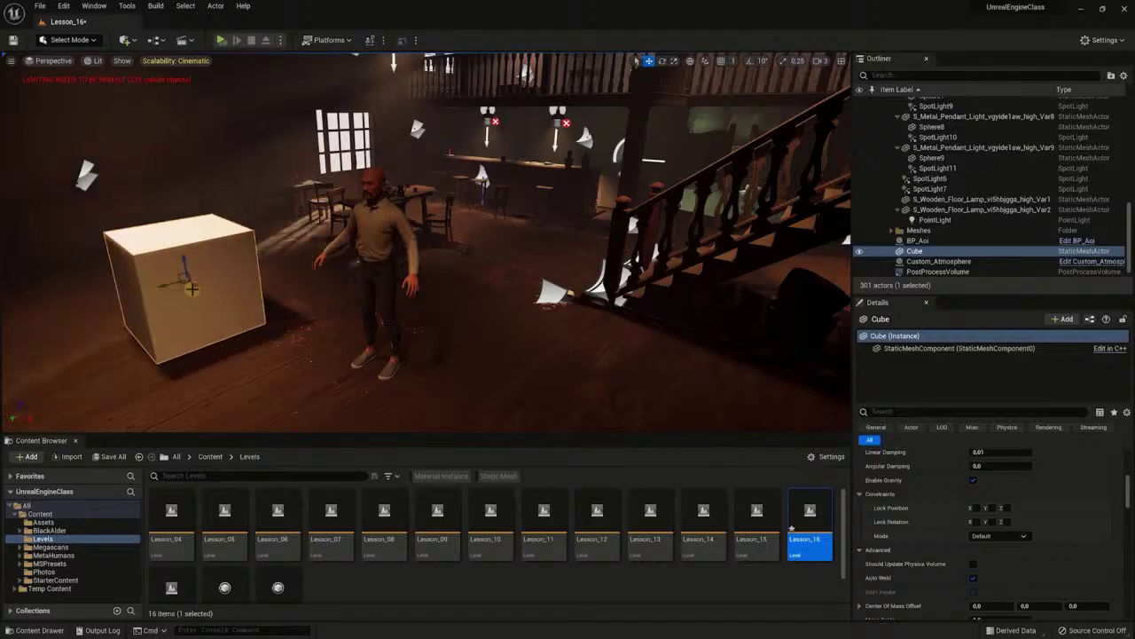
Step: Scale the cube into a thin, wide panel, tilt it and position it facing the MetaHuman as a bounce board
left_click_drag(197, 286, 257, 309)
key("r")
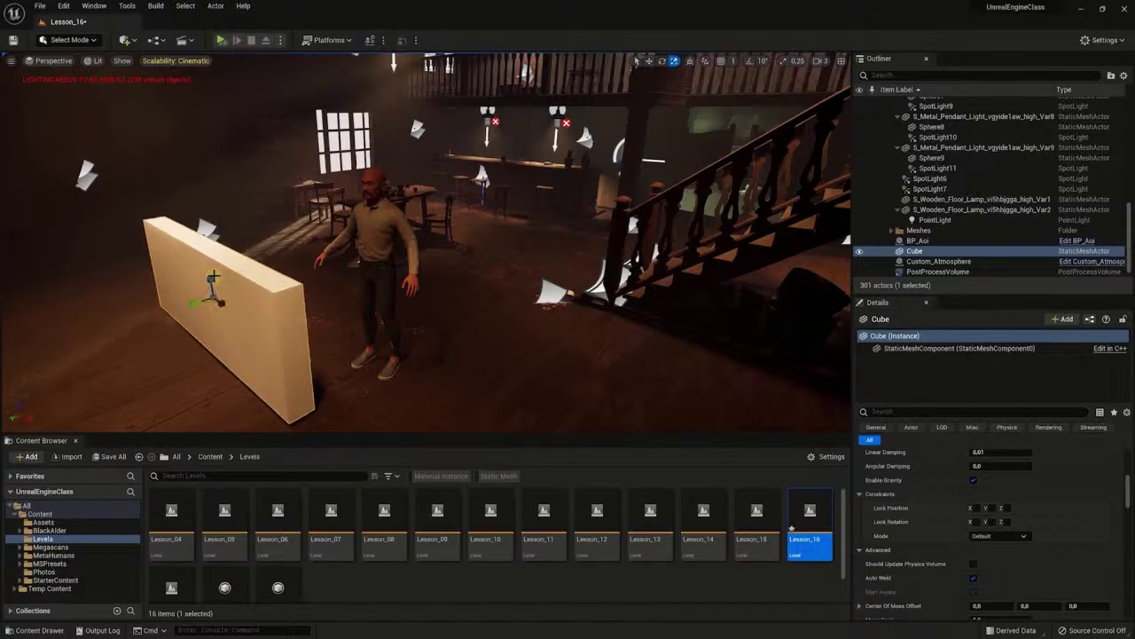
left_click_drag(208, 251, 149, 324)
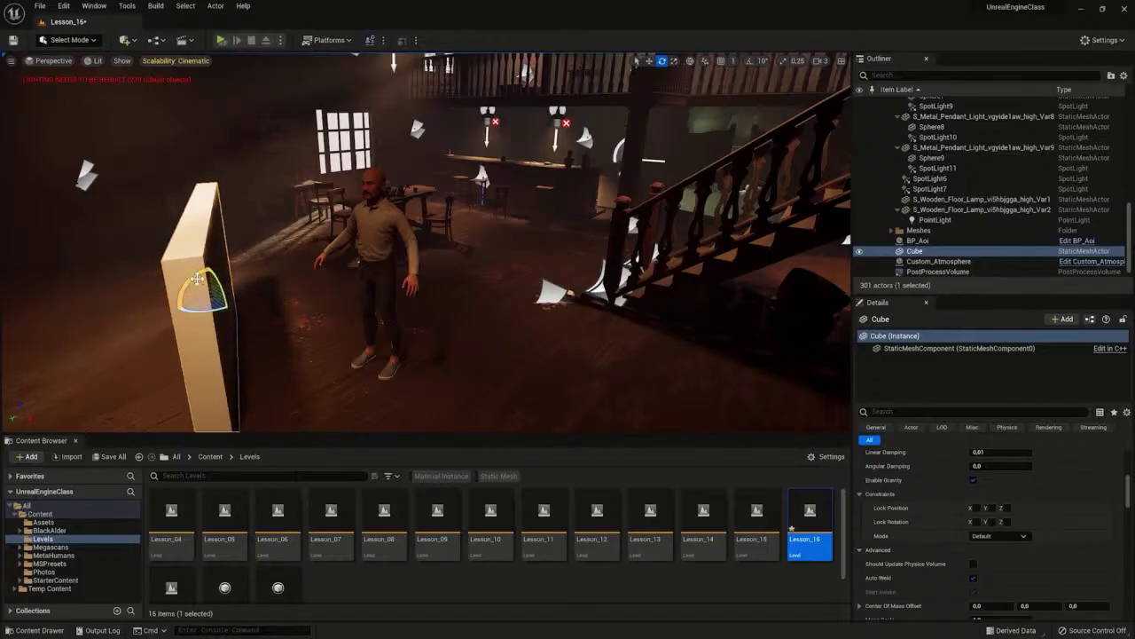
left_click_drag(197, 280, 224, 301)
right_click_drag(342, 223, 173, 236)
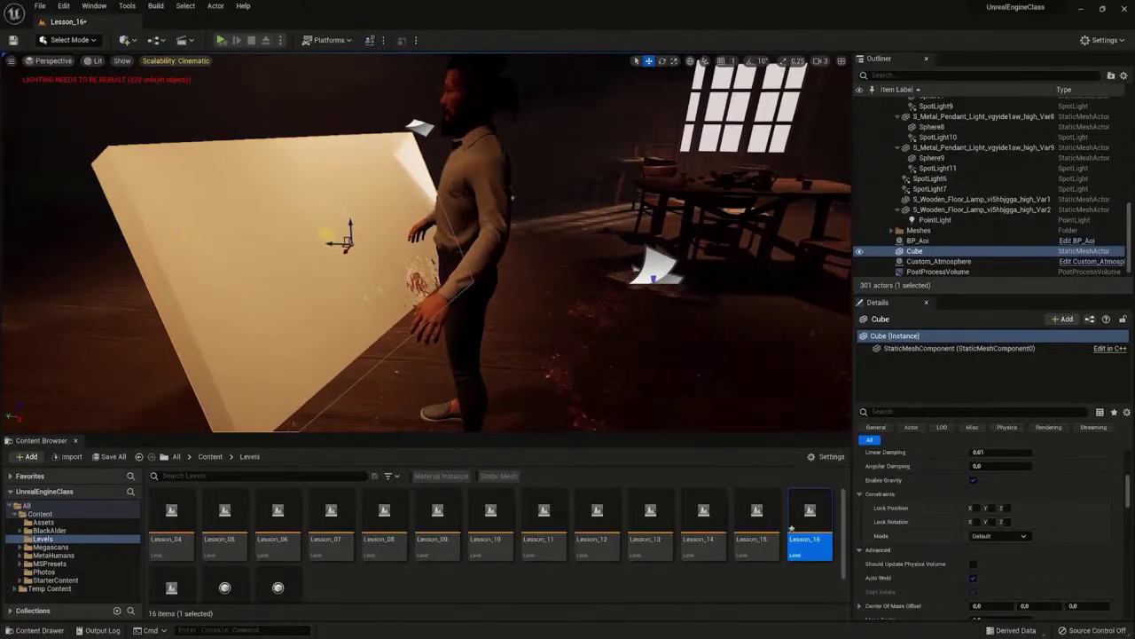
left_click_drag(341, 262, 331, 274)
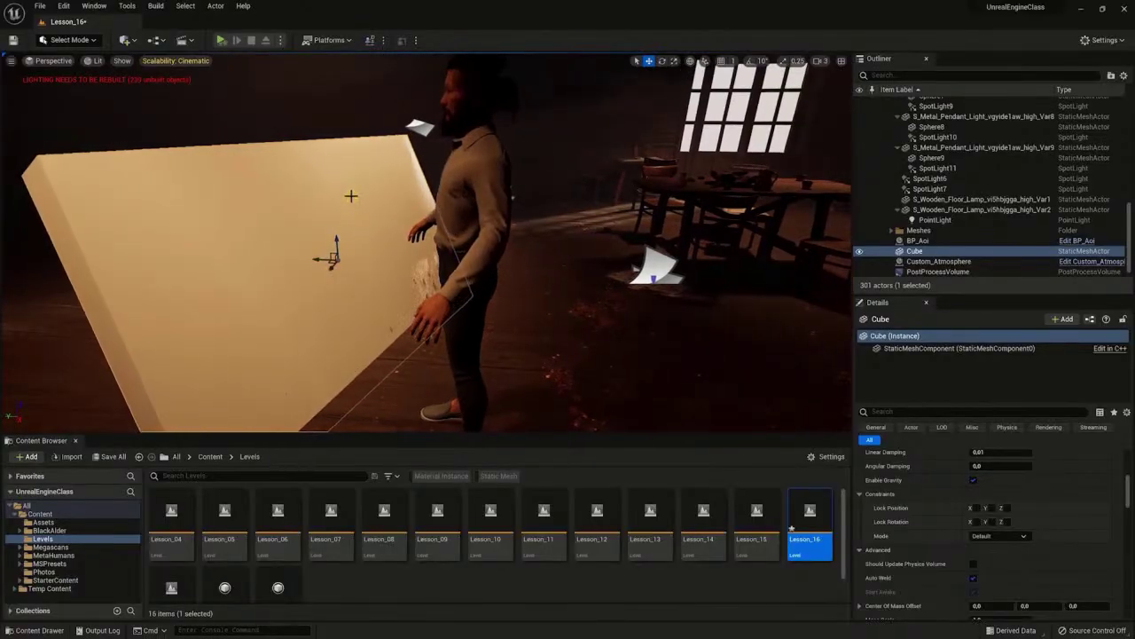
Step: Add a Spot Light, raise it above and behind the MetaHuman and rotate it toward the bounce panel
right_click_drag(350, 195, 214, 331)
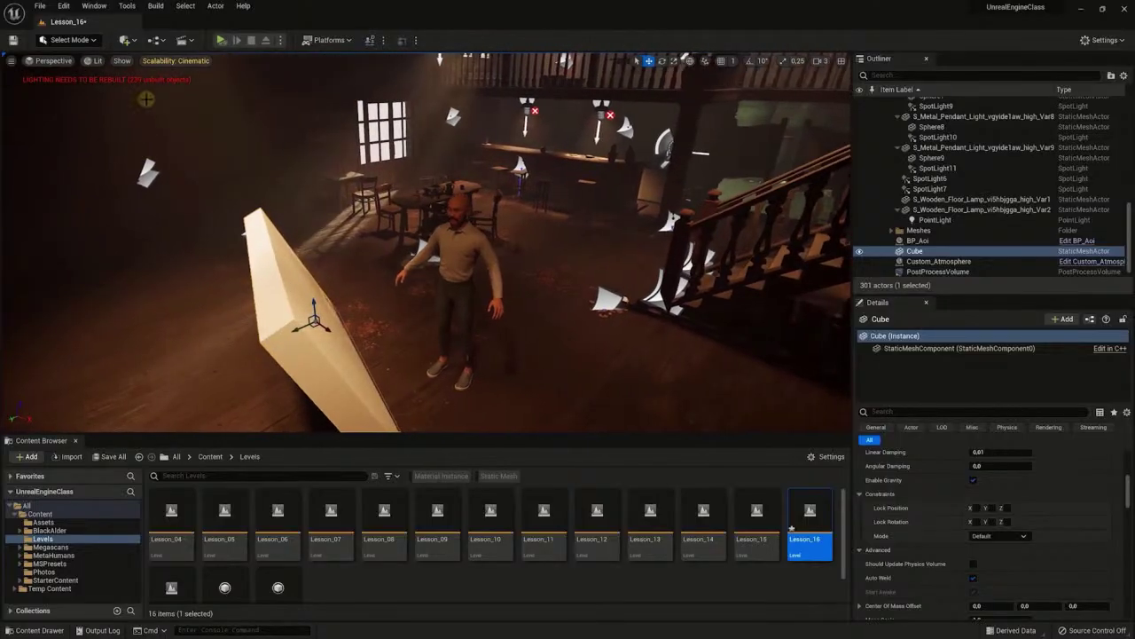
left_click(128, 42)
mouse_move(182, 135)
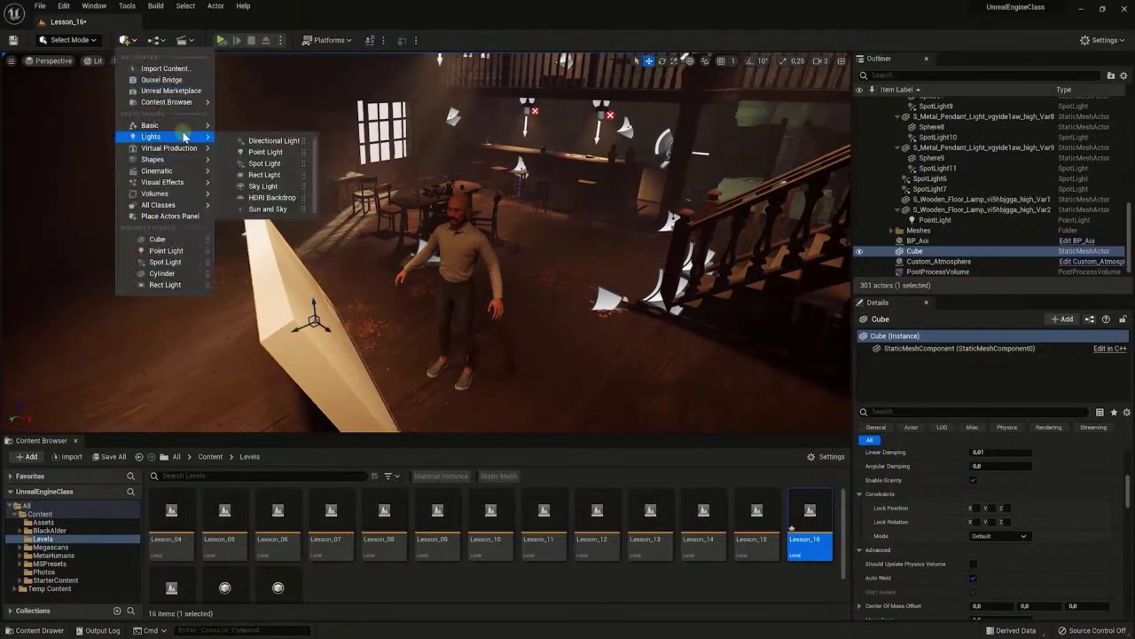
left_click(266, 165)
left_click_drag(425, 222, 216, 153)
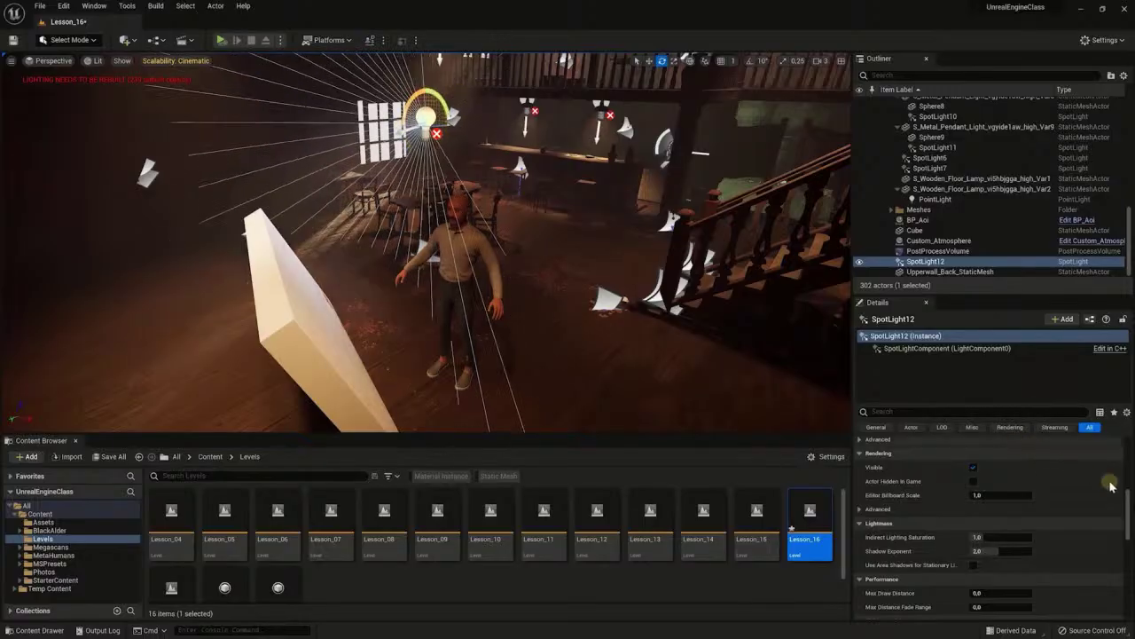
Step: Narrow the new spot light's Outer Cone Angle to about 9.3 and re-aim its beam at the bounce panel
scroll(1091, 479, "up", 5)
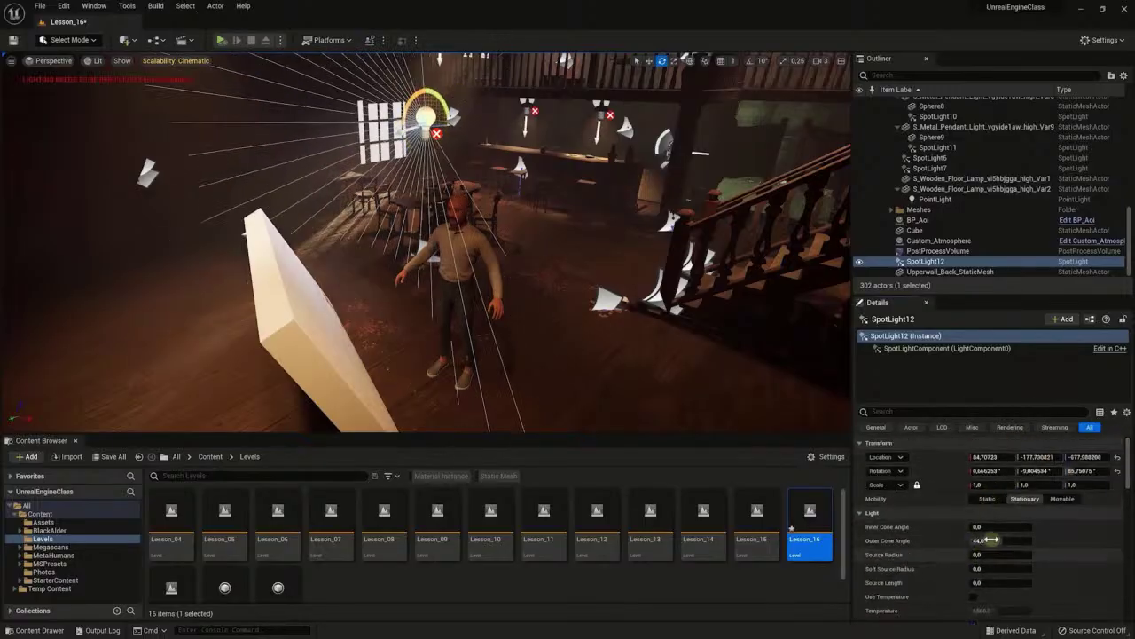
left_click_drag(990, 539, 940, 539)
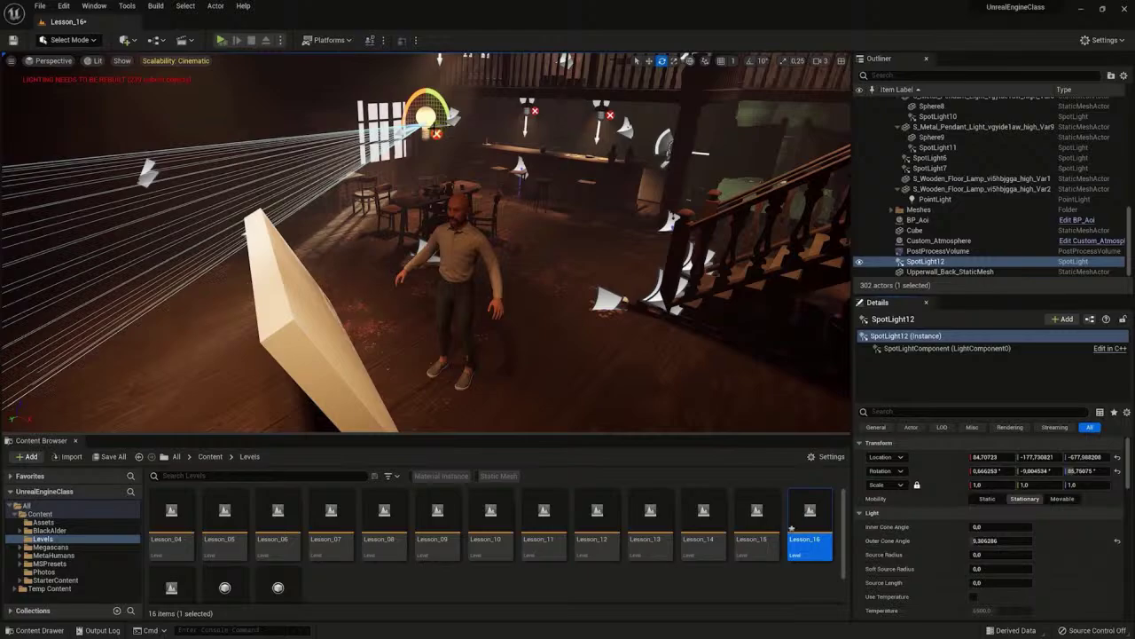
left_click_drag(443, 111, 504, 131)
right_click_drag(410, 105, 434, 133)
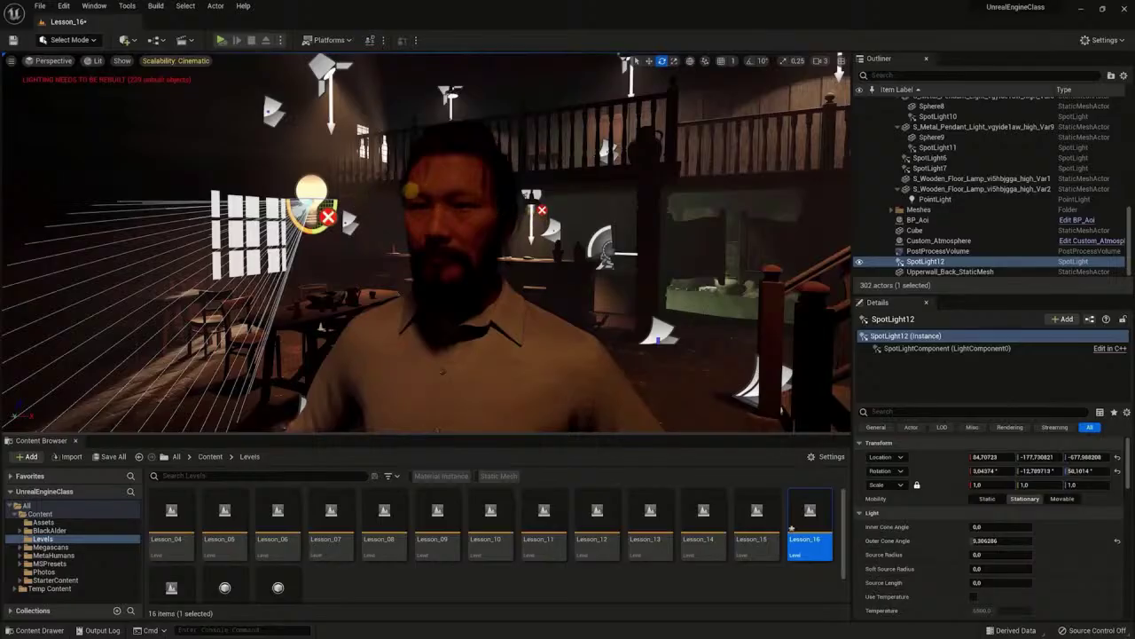
right_click_drag(411, 189, 583, 226)
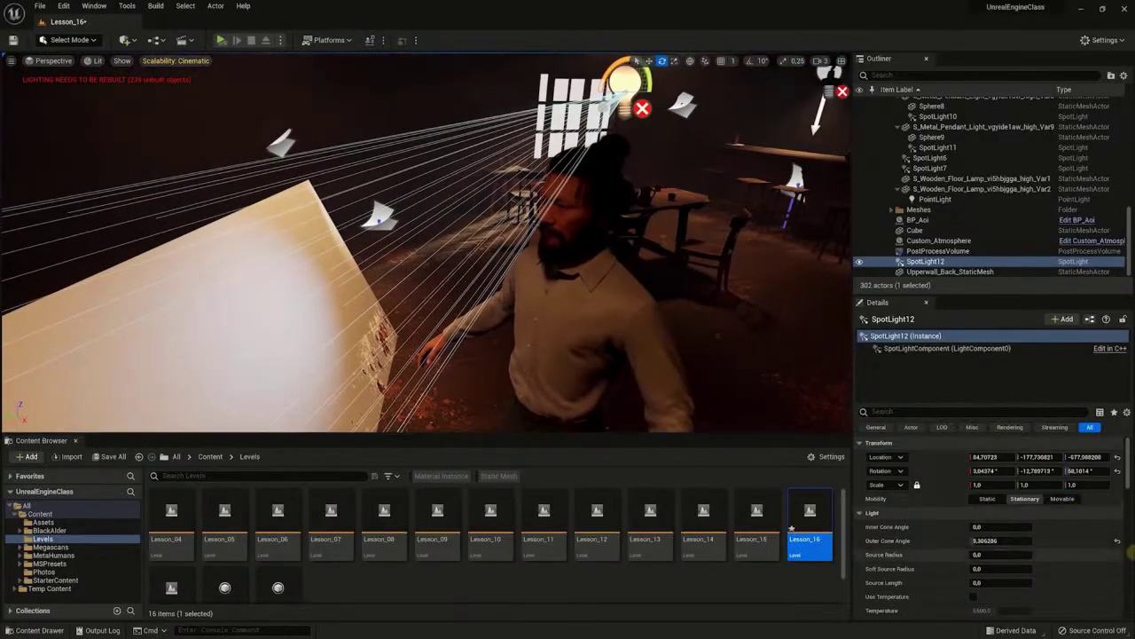
Step: Set the bounce spot light's Intensity to 50 cd and check the light on the front of the MetaHuman
scroll(1056, 565, "down", 1)
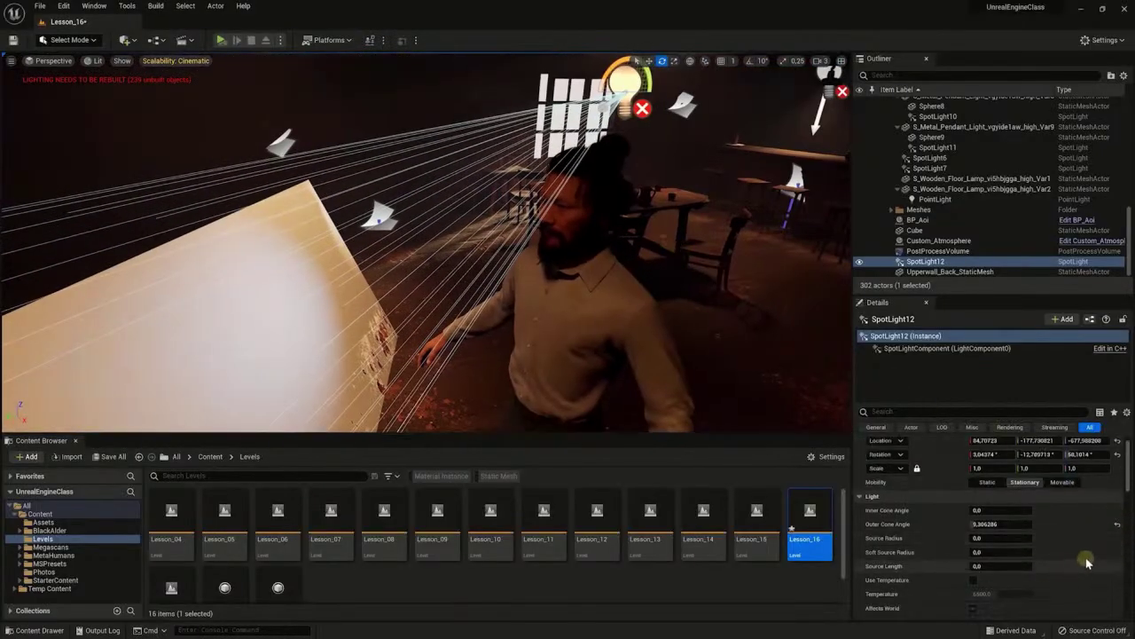
scroll(1090, 560, "down", 3)
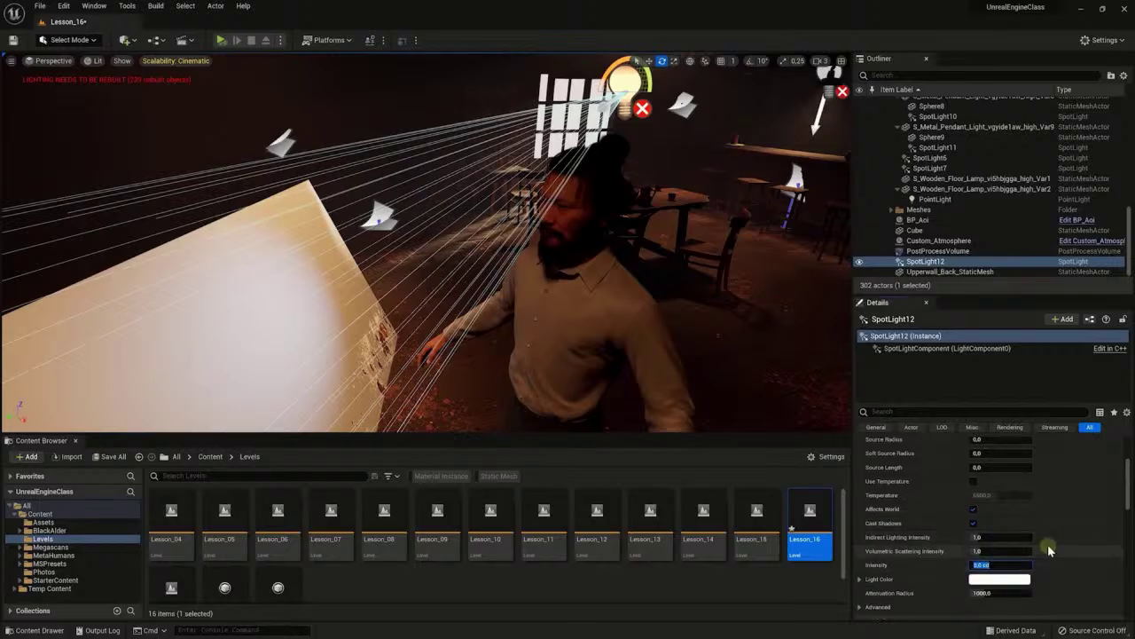
type("50")
key("Return")
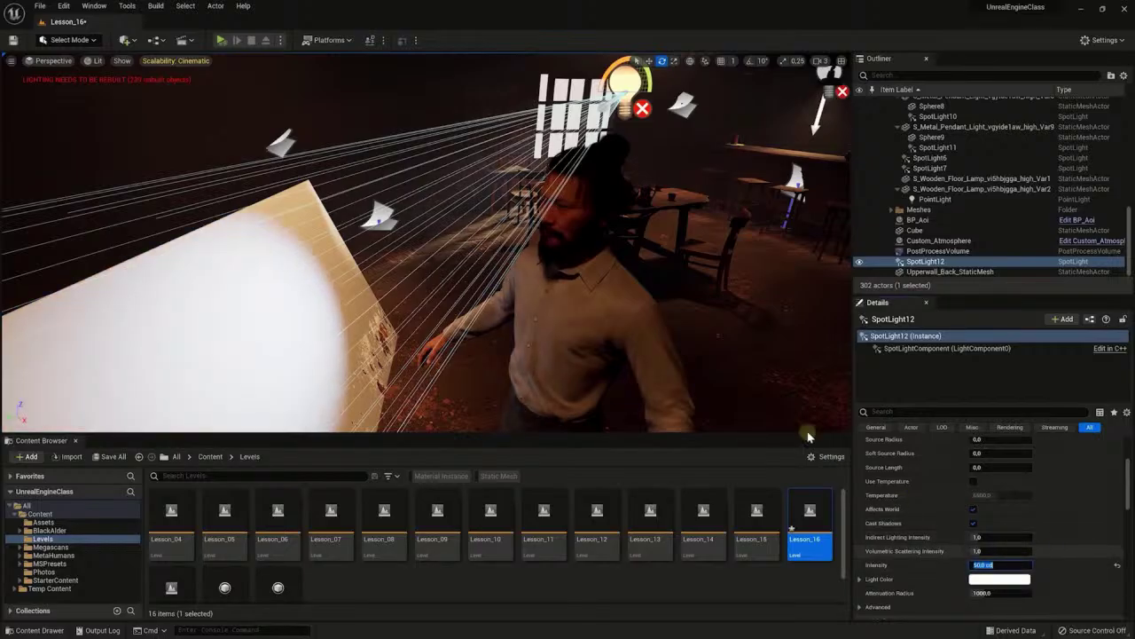
right_click_drag(626, 292, 688, 289)
right_click_drag(762, 276, 814, 257)
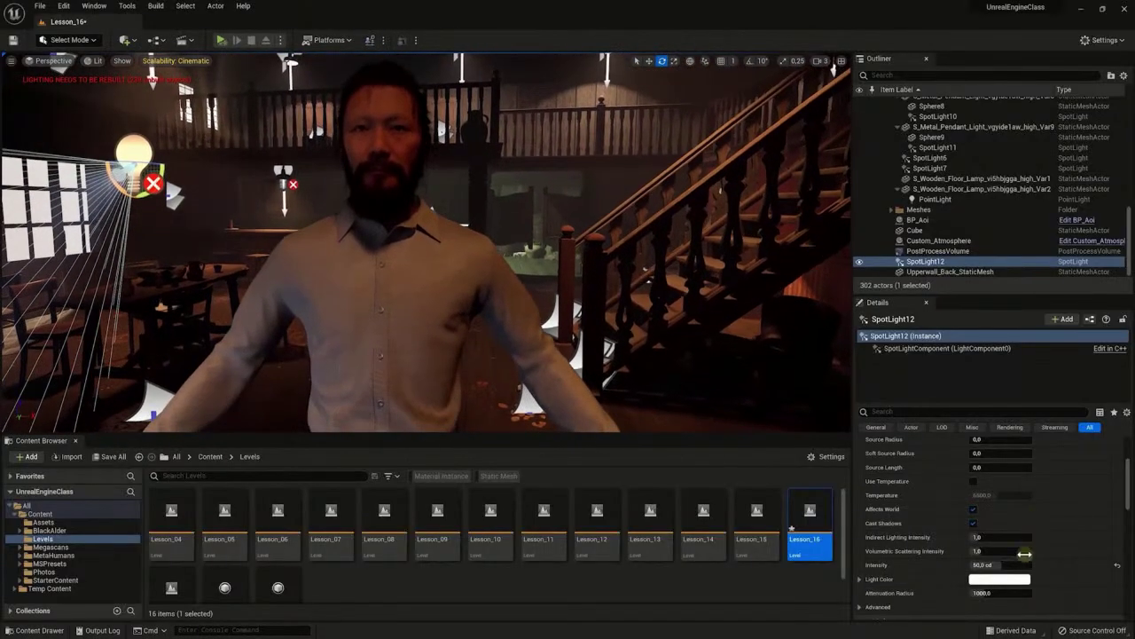
Step: Raise the bounce spot light's Intensity to 100 cd and check the MetaHuman's face
left_click(1020, 564)
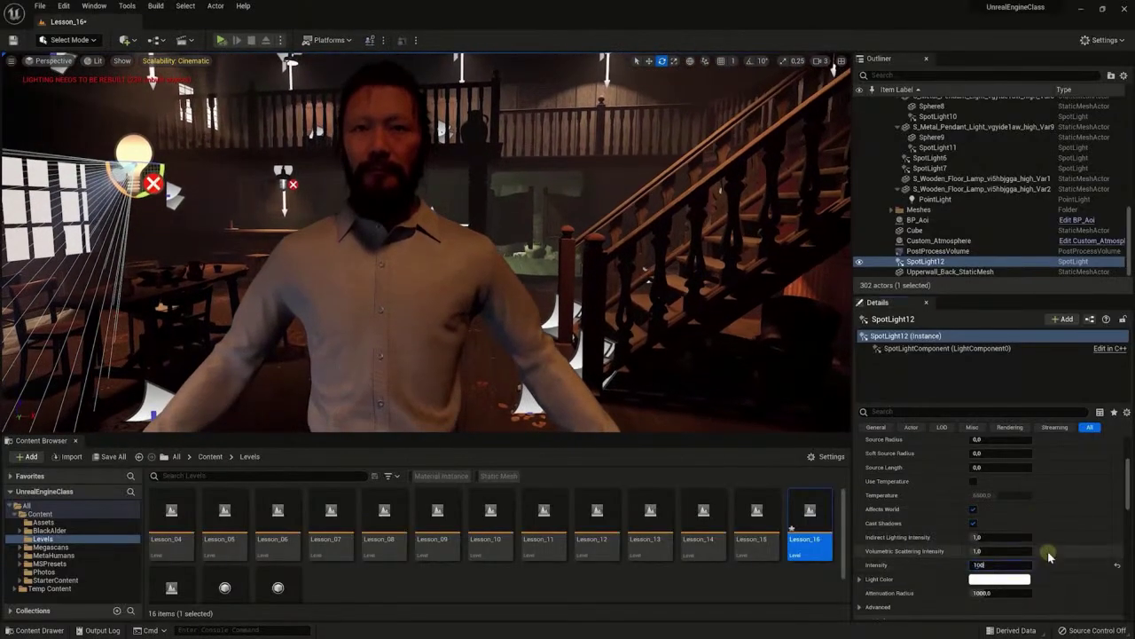
key("Return")
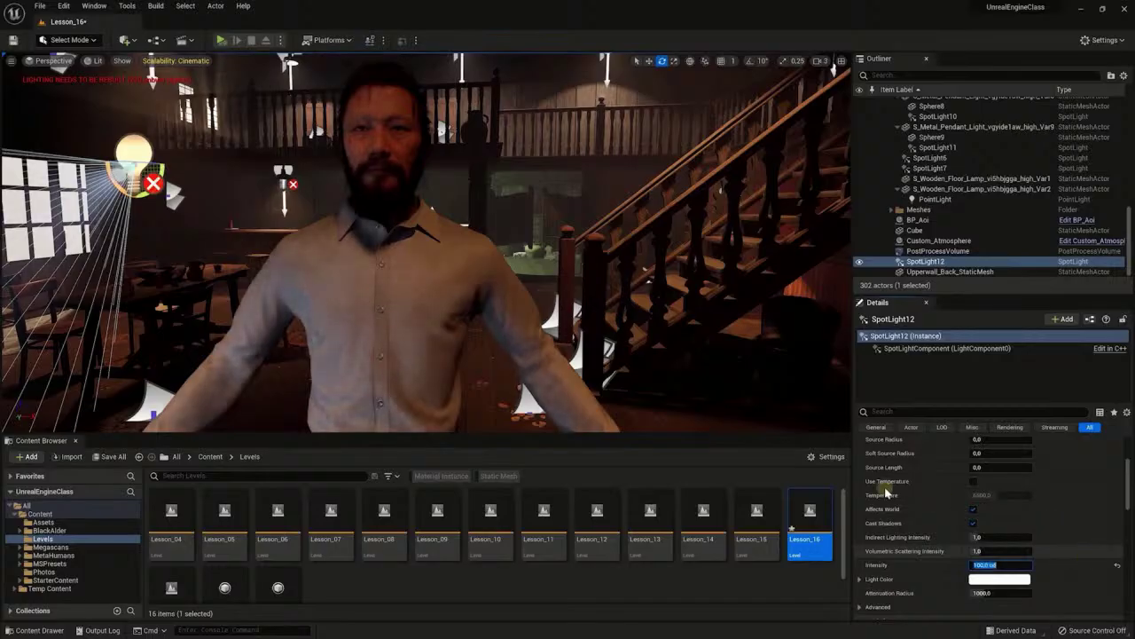
right_click(377, 117)
mouse_move(376, 117)
right_mouse_down()
mouse_move(397, 143)
mouse_move(392, 106)
right_mouse_up()
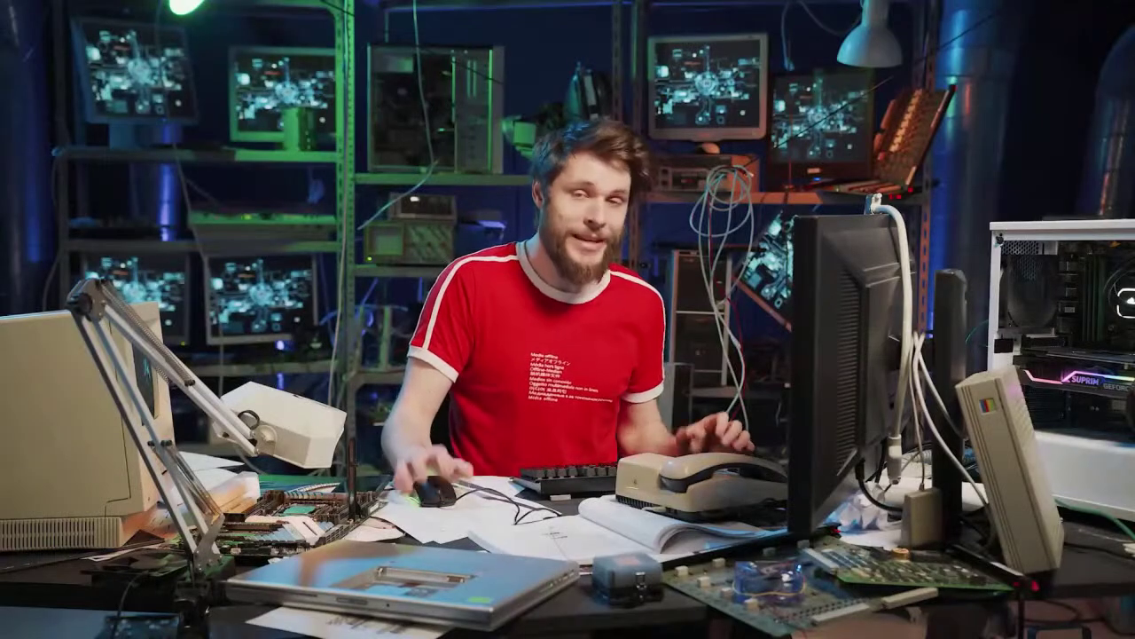
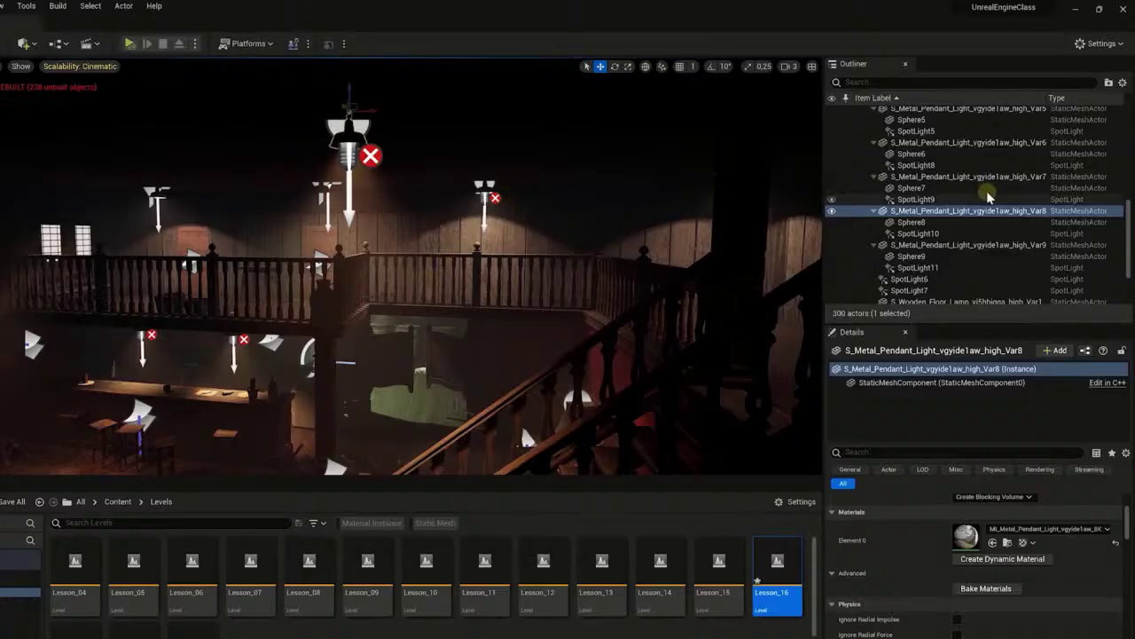
Step: Select all descendants of the Lights folder and examine where their light cones overlap across the saloon
left_click_drag(1129, 229, 1122, 137)
scroll(1056, 163, "down", 2)
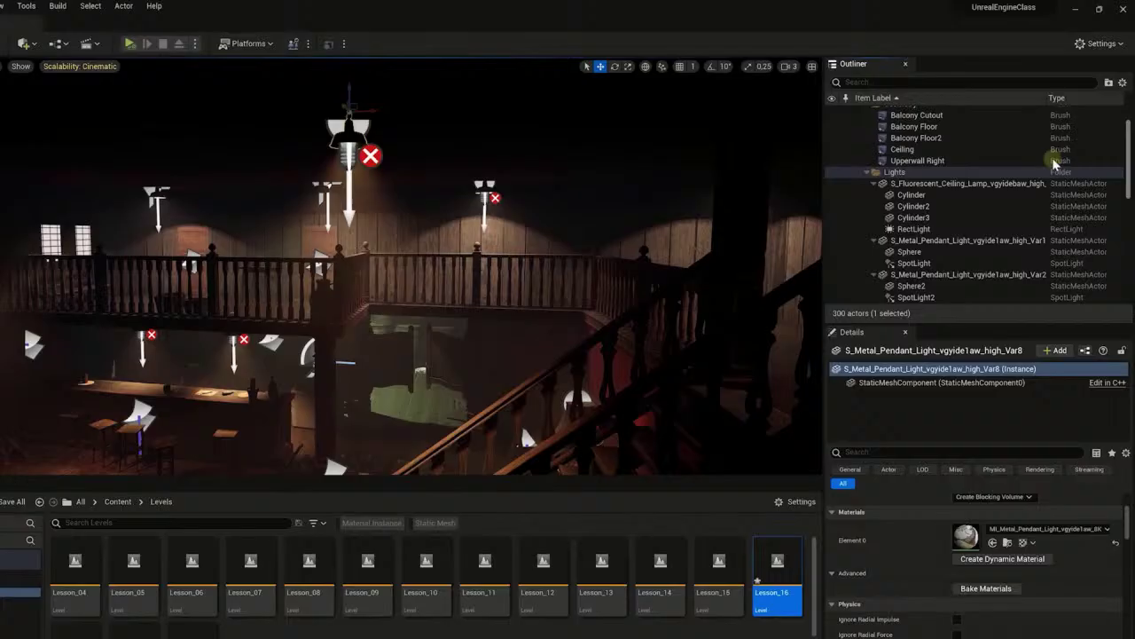
left_click(955, 185)
left_click(898, 173)
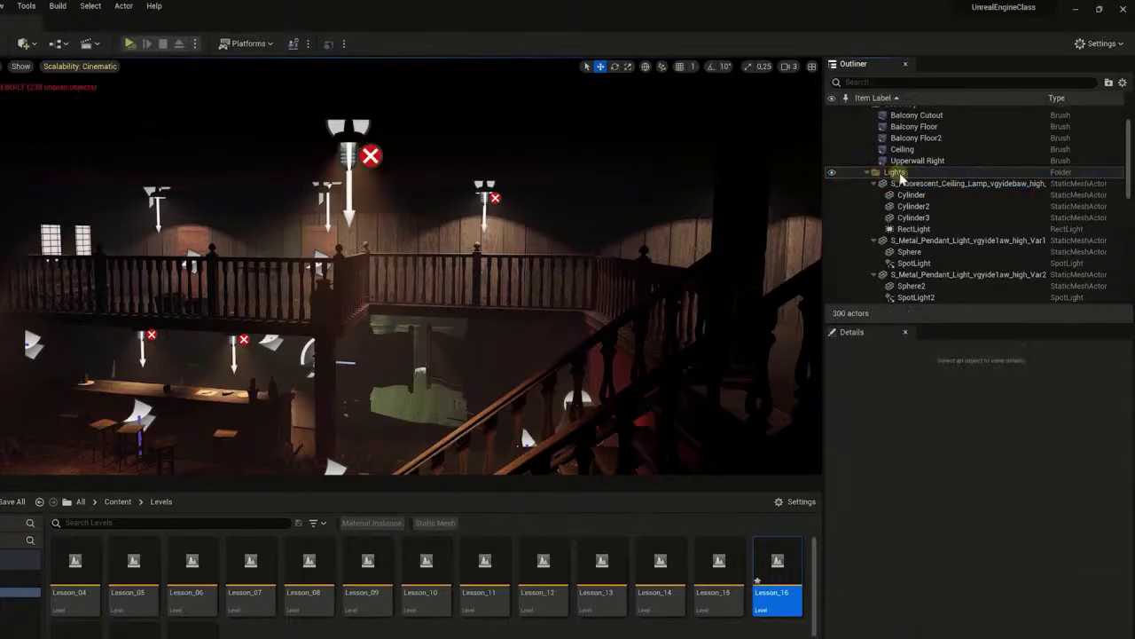
right_click(896, 177)
mouse_move(931, 222)
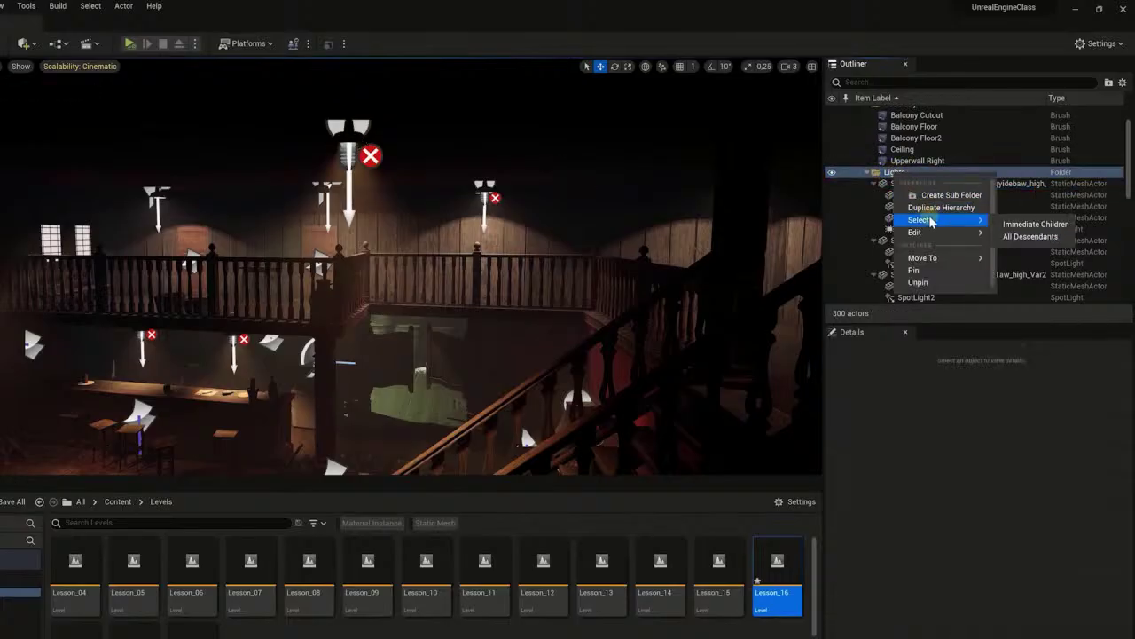
mouse_move(969, 221)
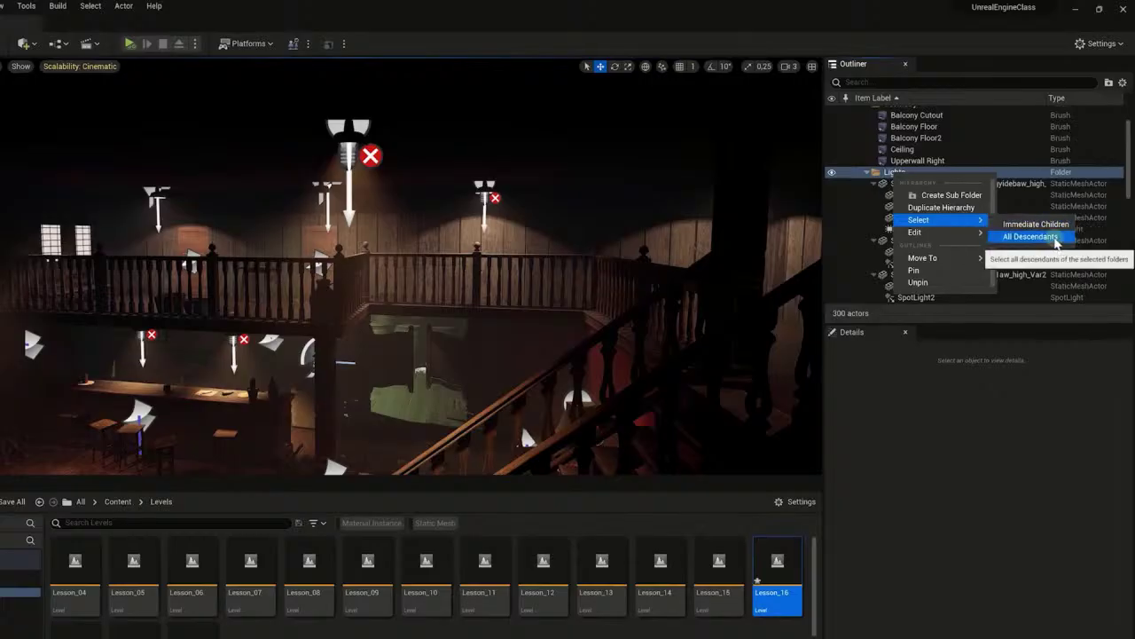
left_click(1030, 237)
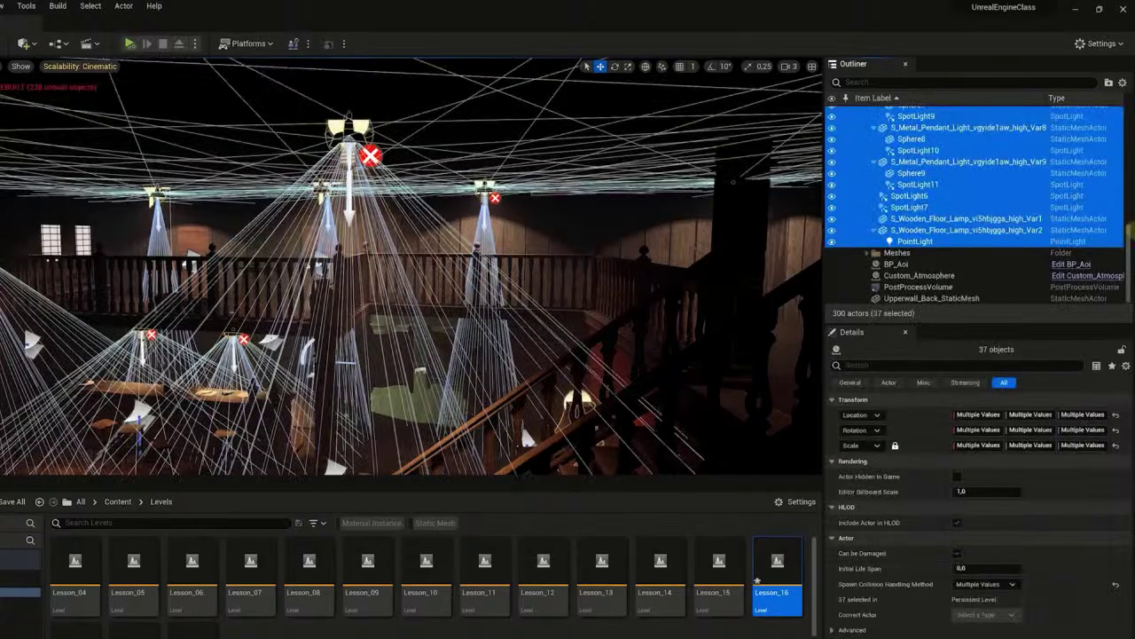
mouse_move(1129, 232)
left_mouse_down()
mouse_move(1123, 115)
mouse_move(1120, 240)
left_mouse_up()
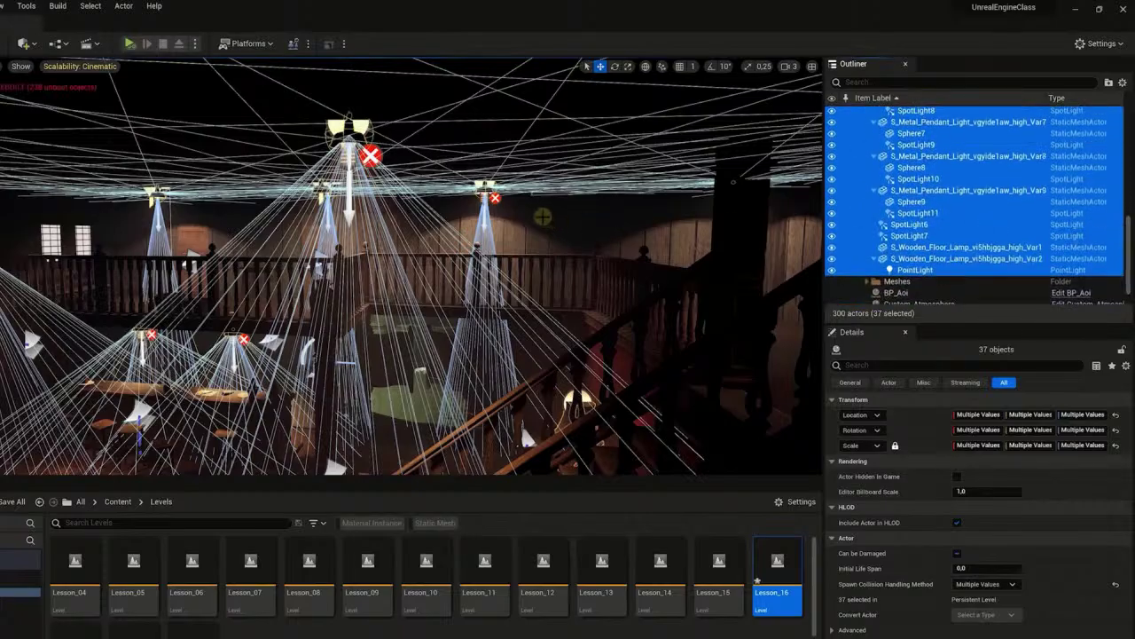
right_click_drag(557, 227, 511, 410)
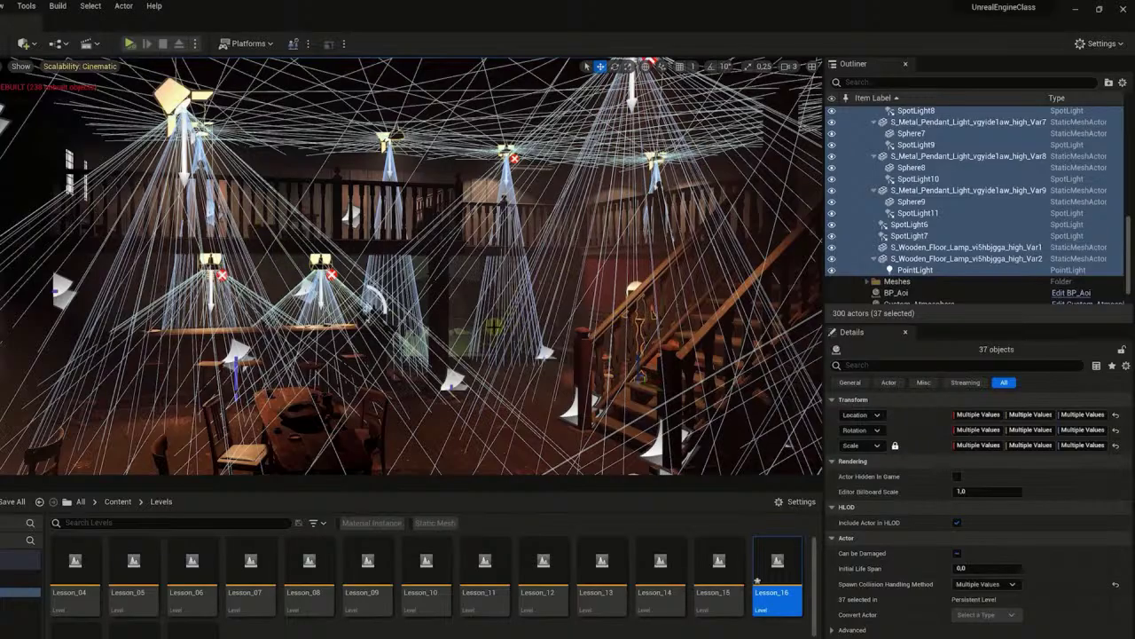
right_click_drag(511, 411, 505, 346)
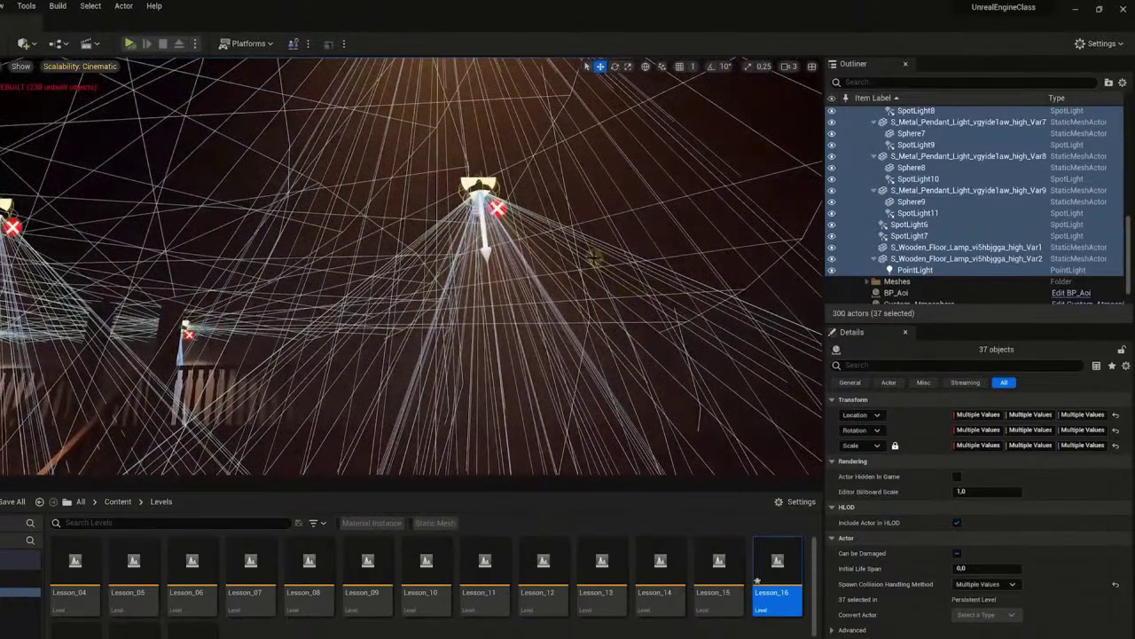
right_click_drag(548, 255, 300, 189)
right_click_drag(522, 221, 417, 266)
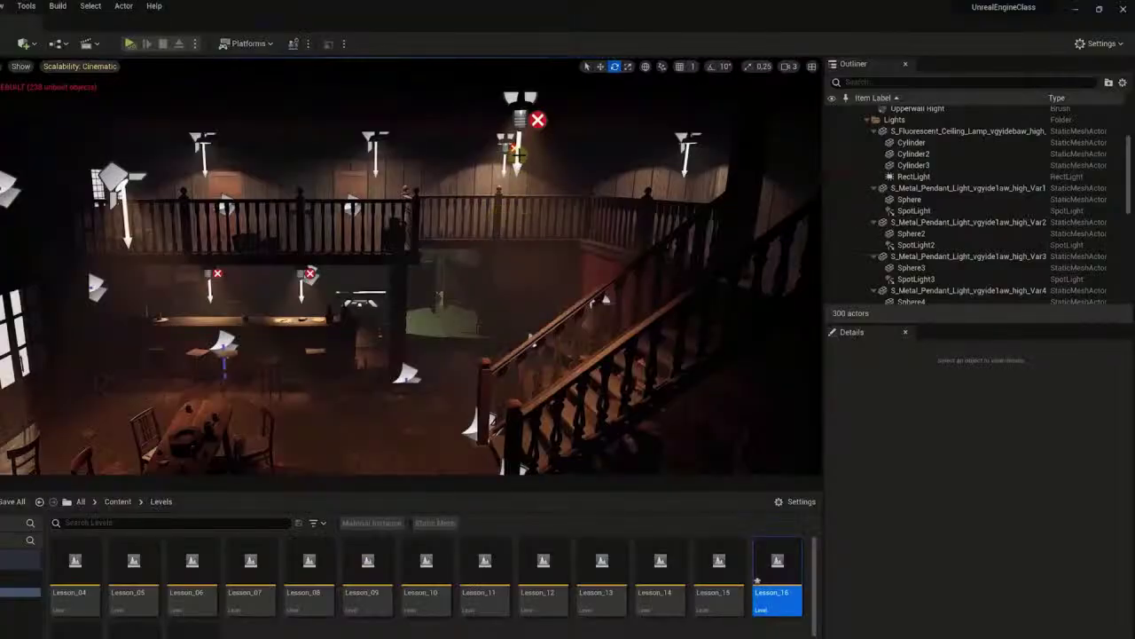
Step: Select SpotLight10 and SpotLight6 together, set their Outer Cone Angle to 30 and check the cone overlap from below the floor
left_click(515, 153)
right_click_drag(516, 191, 454, 231)
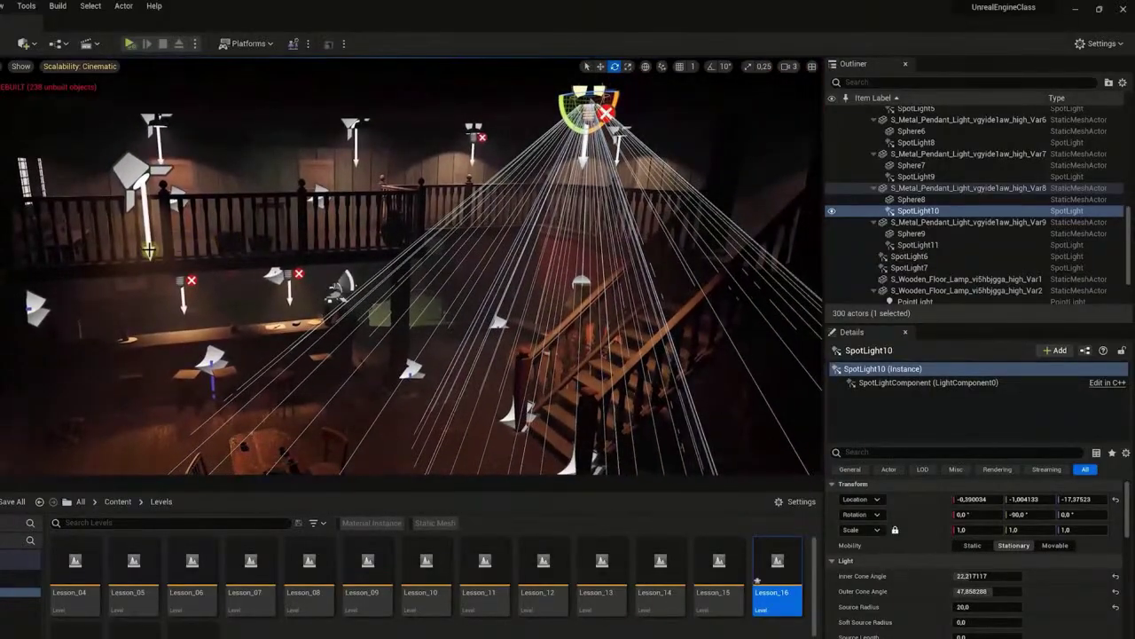
left_click(149, 251, "ctrl")
right_click_drag(496, 160, 500, 125)
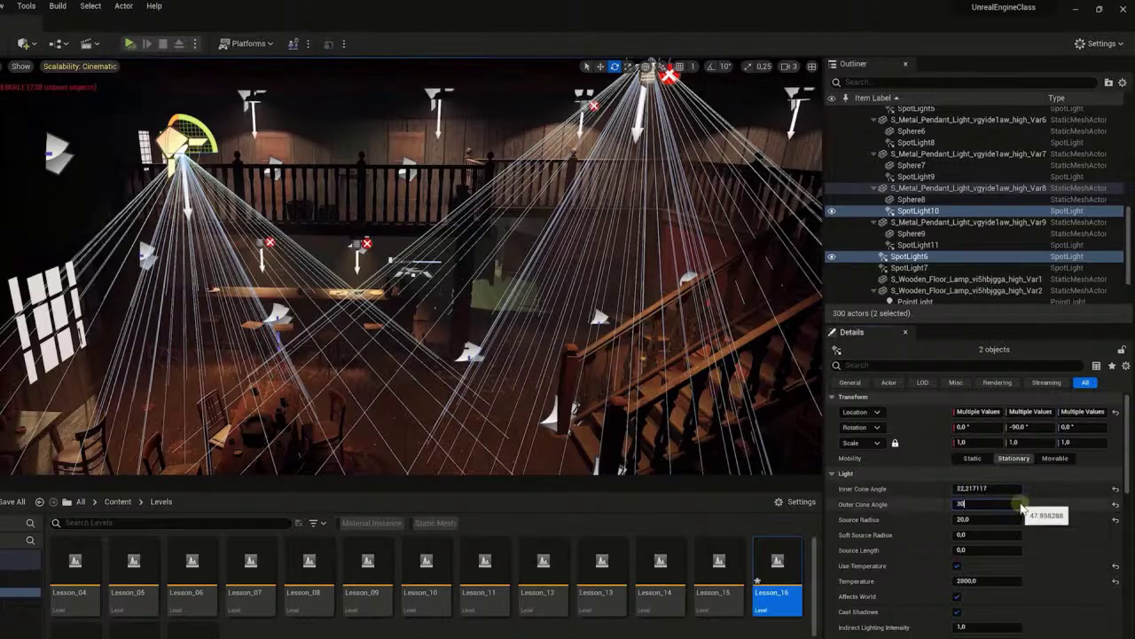
key("Return")
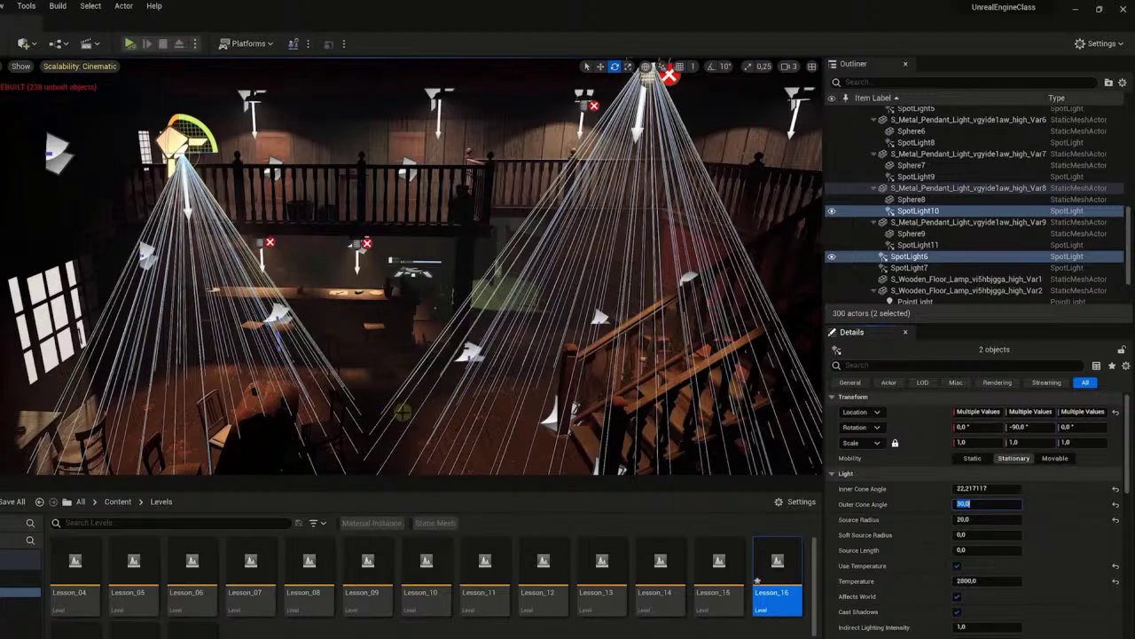
right_click_drag(461, 322, 466, 348)
mouse_move(399, 192)
right_mouse_down()
mouse_move(417, 212)
mouse_move(390, 230)
mouse_move(403, 266)
mouse_move(398, 193)
right_mouse_up()
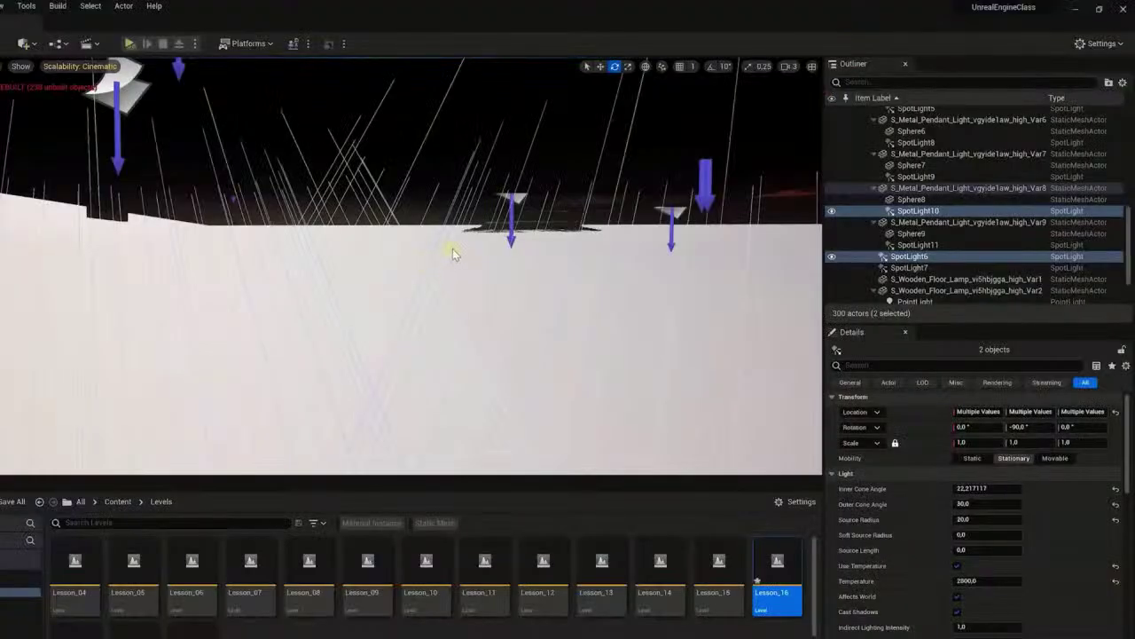
right_click_drag(453, 248, 453, 249)
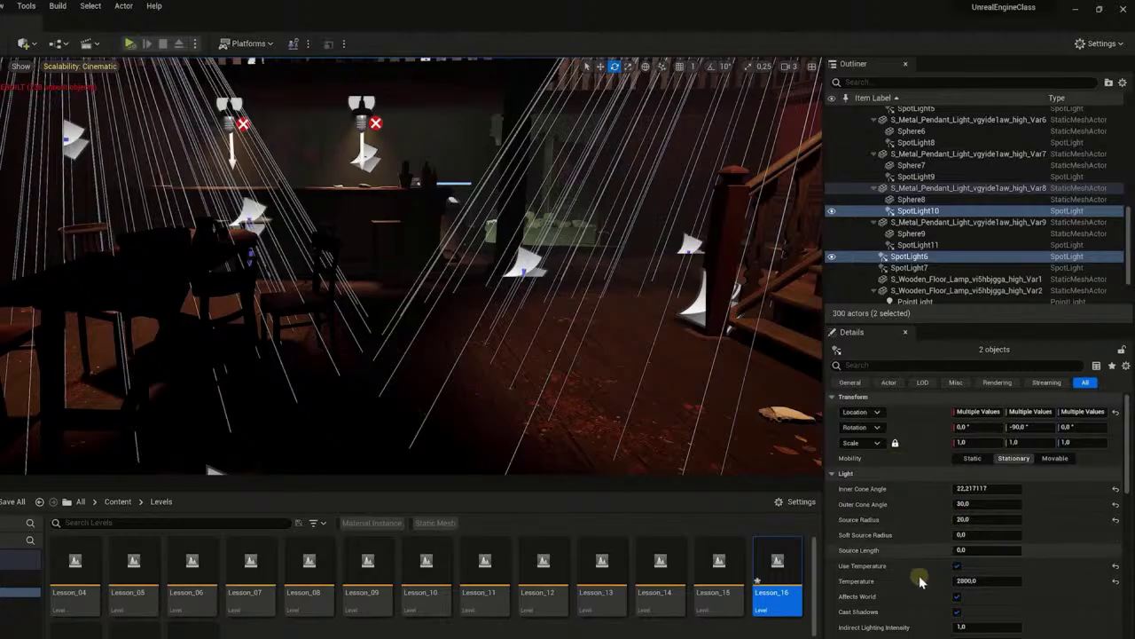
Step: Set the Attenuation Radius of SpotLight10 and SpotLight6 to 500 and check how far their cones reach
scroll(887, 603, "down", 3)
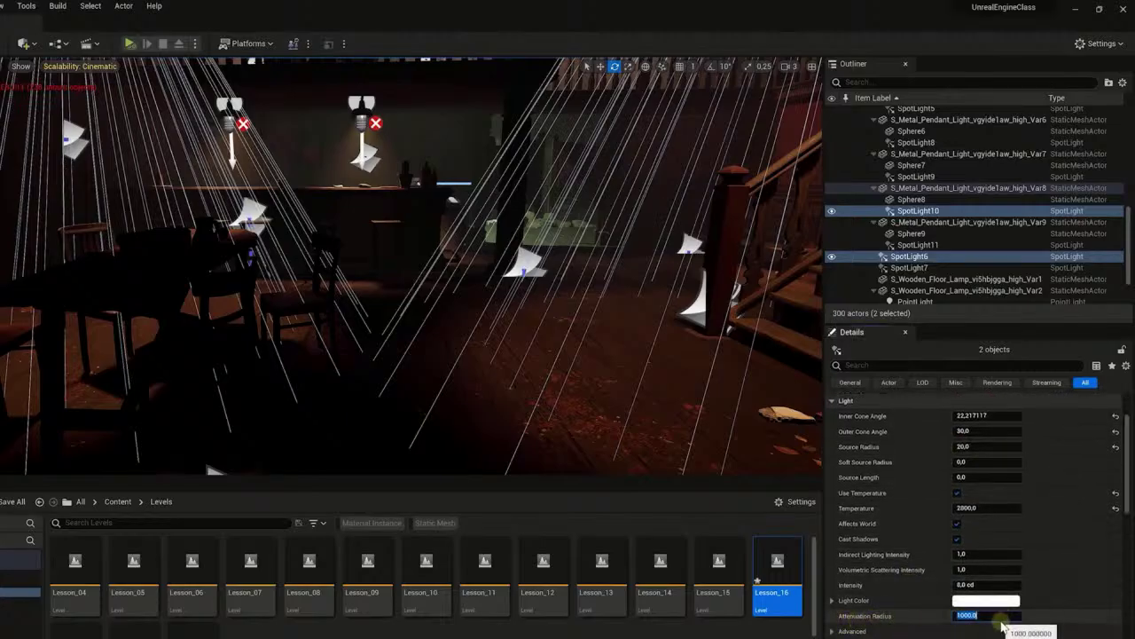
type("0")
key("Return")
right_click_drag(522, 393, 403, 424)
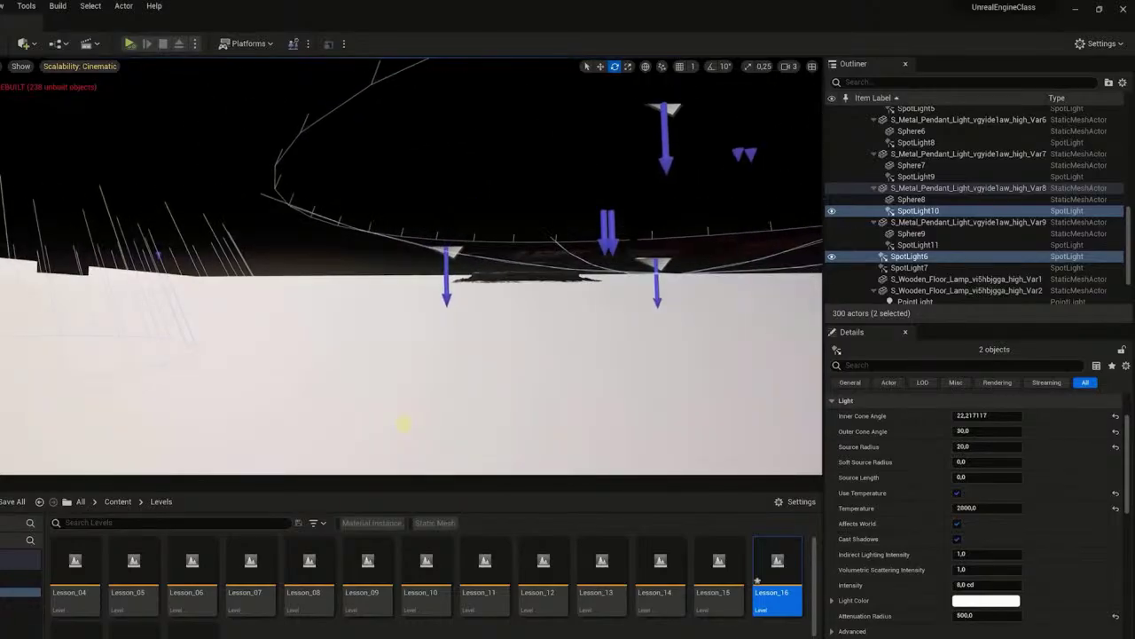
right_click_drag(295, 237, 535, 432)
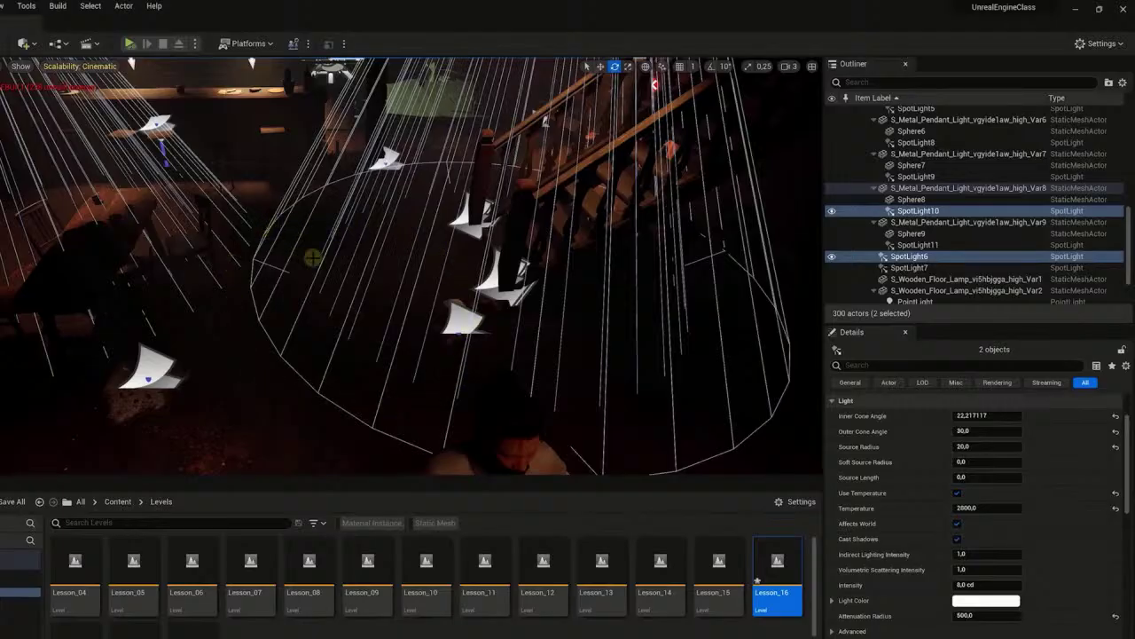
Step: Undo the Attenuation Radius and Outer Cone Angle changes on both spot lights
key("ctrl+z")
key("ctrl+z")
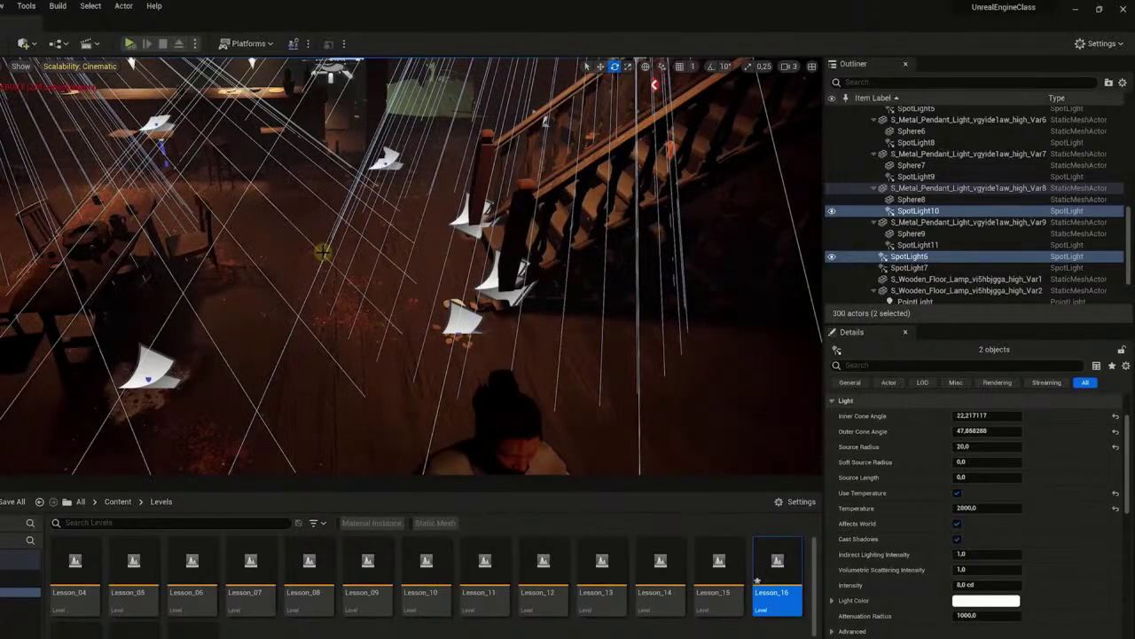
right_click_drag(336, 236, 348, 172)
right_click_drag(412, 266, 324, 267)
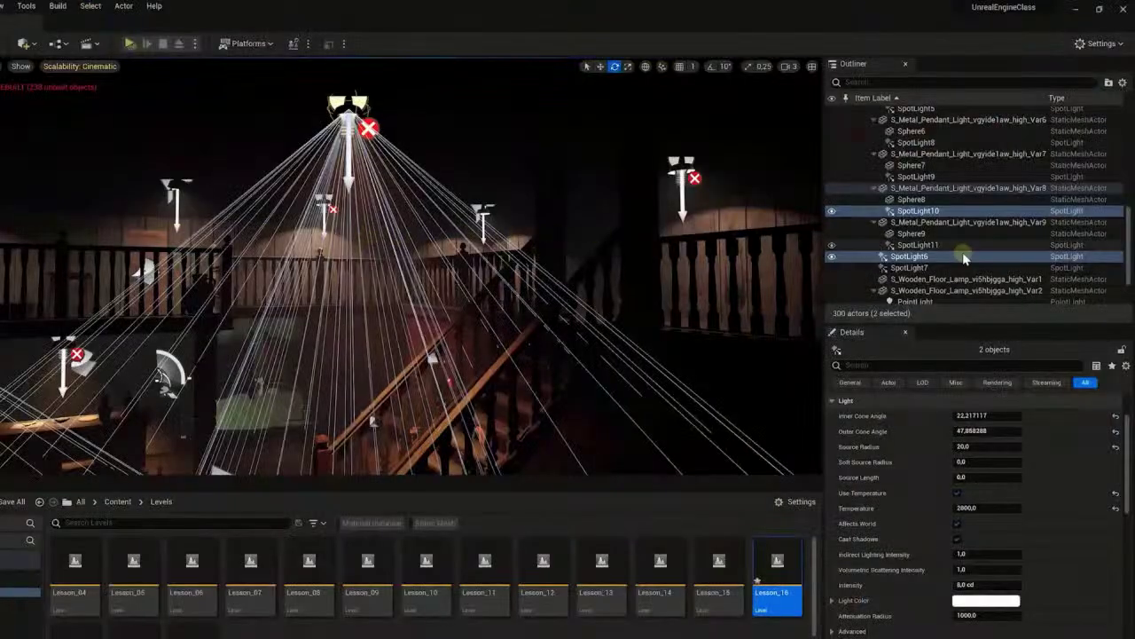
Step: Filter the Outliner by "light" to list the level's light actors
scroll(984, 284, "down", 1)
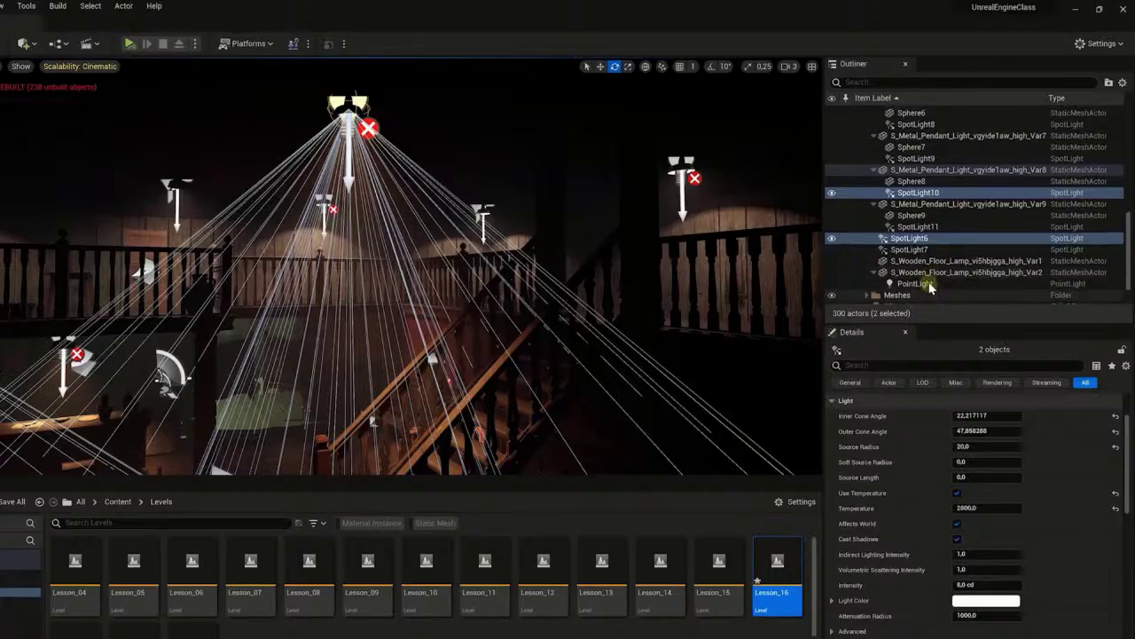
left_click(923, 283)
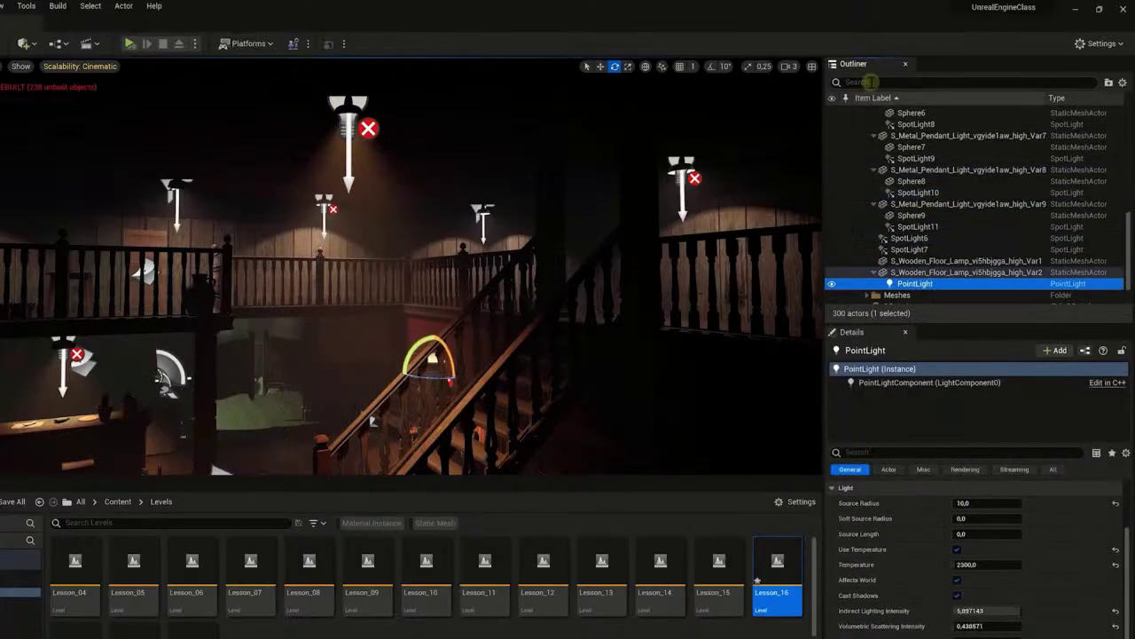
type("light")
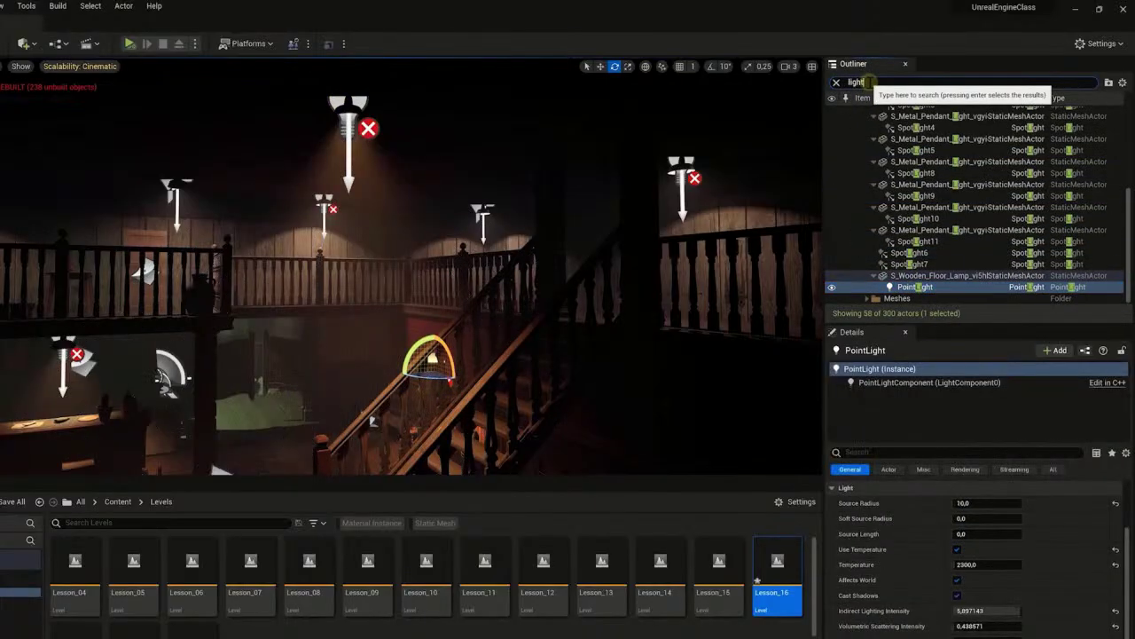
scroll(947, 168, "up", 1)
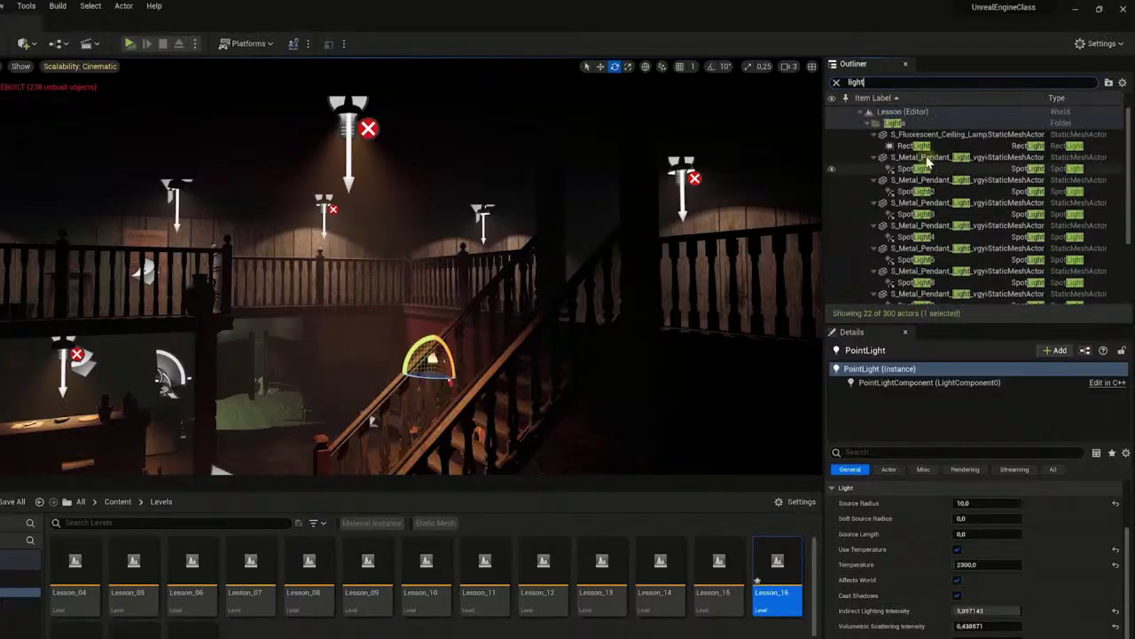
Step: Select all the spot lights from SpotLight through SpotLight11 and set their Mobility to Static
left_click(910, 145)
left_click(909, 169, "ctrl")
left_click(912, 191, "ctrl")
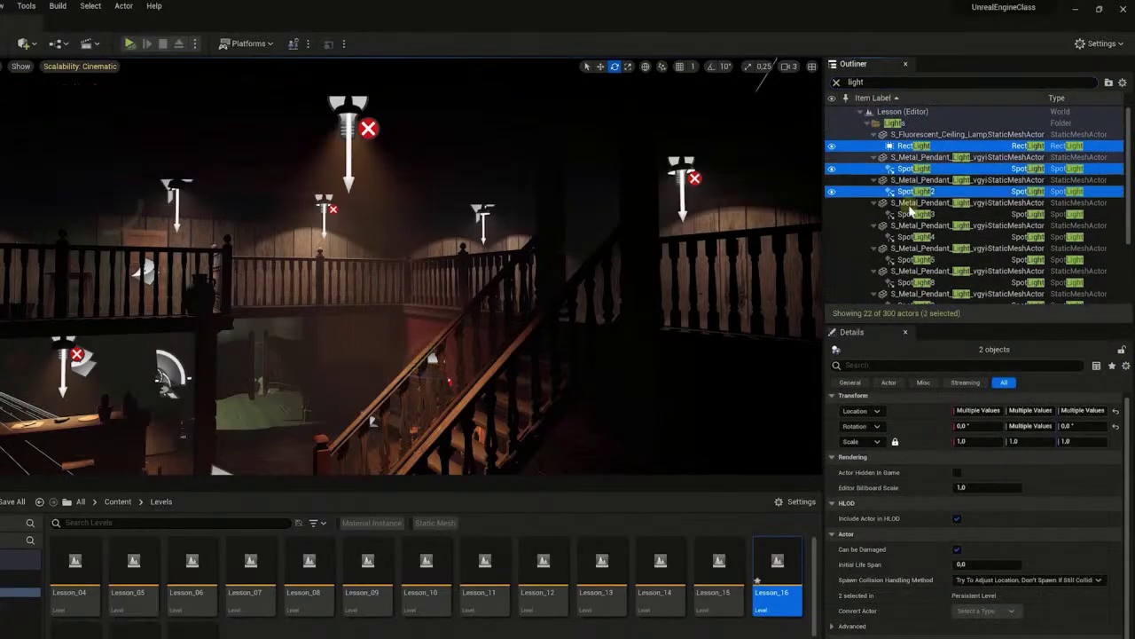
left_click(912, 214, "ctrl")
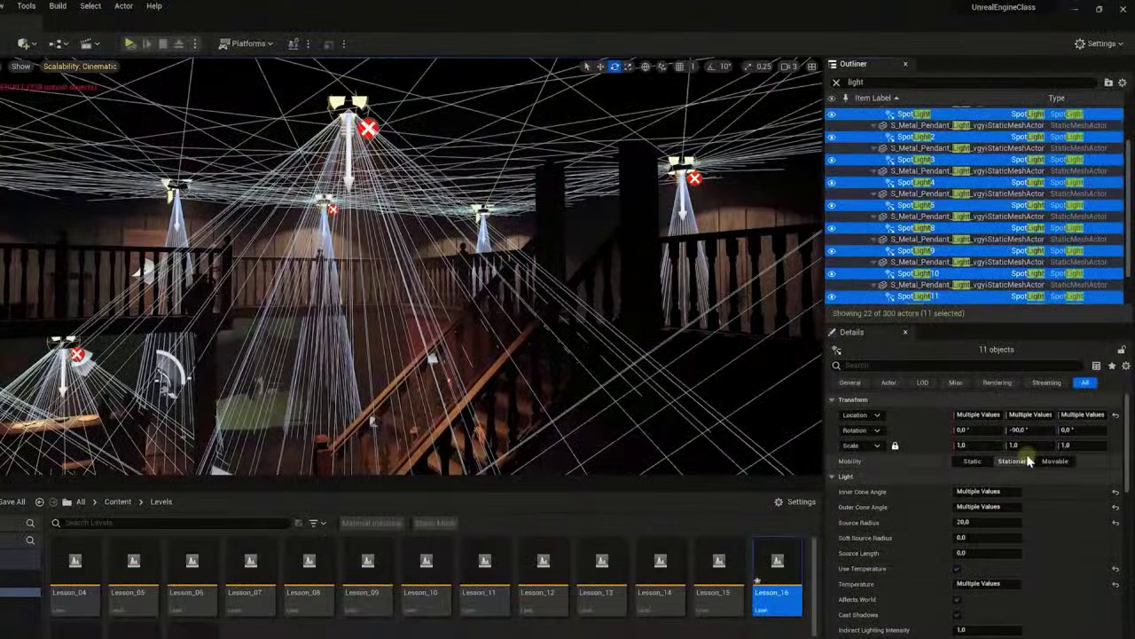
left_click(969, 463)
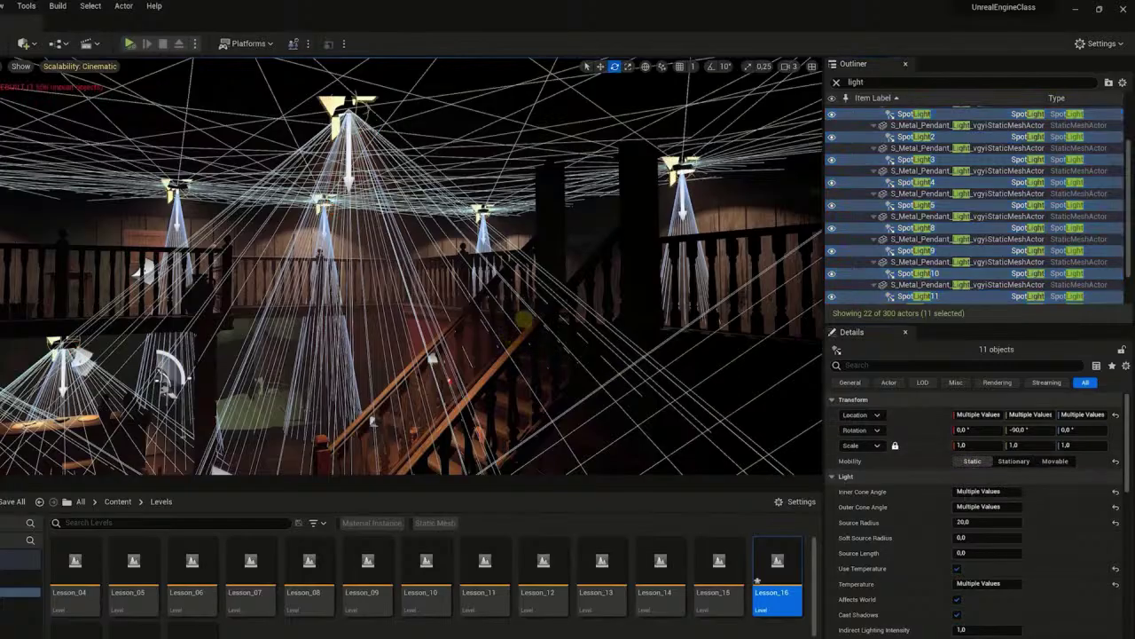
right_click_drag(371, 421, 346, 416)
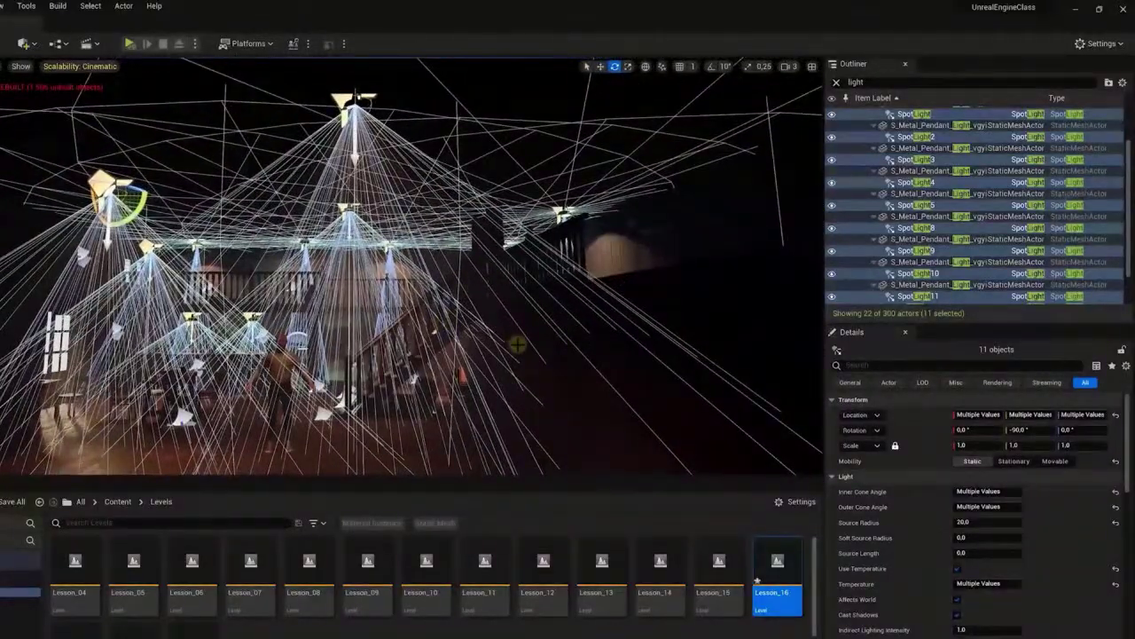